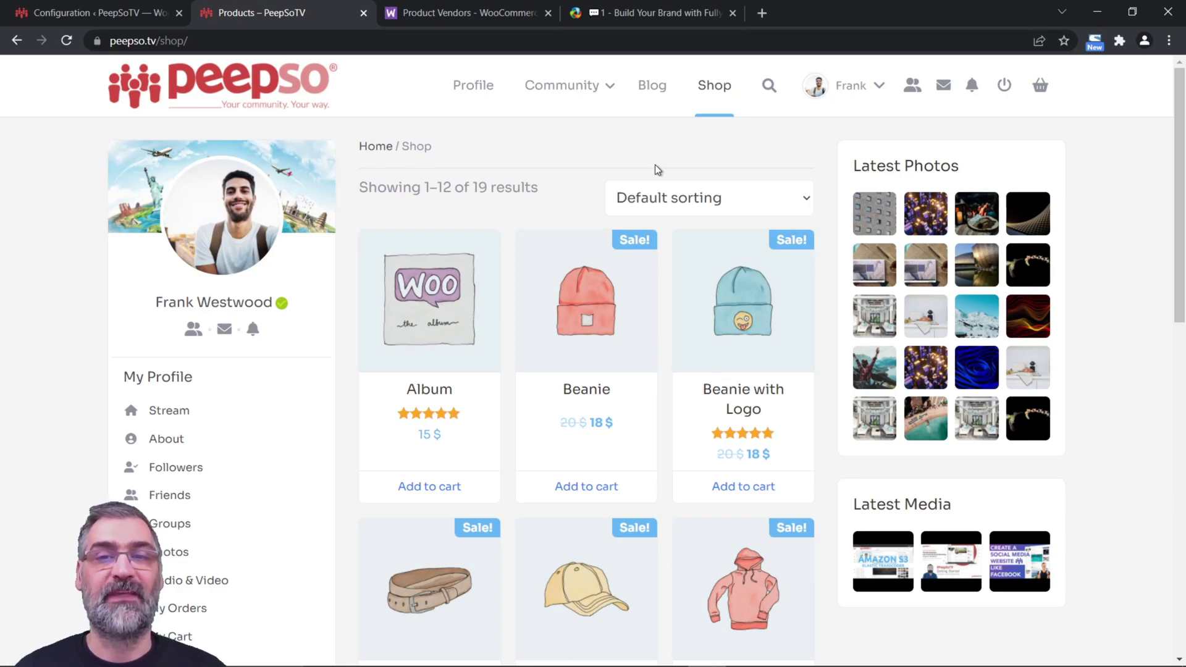
Switch to PeepSo's WooCommerce configuration, where the Orders and Cart profile tabs are enabled.
key("ctrl+shift+Tab")
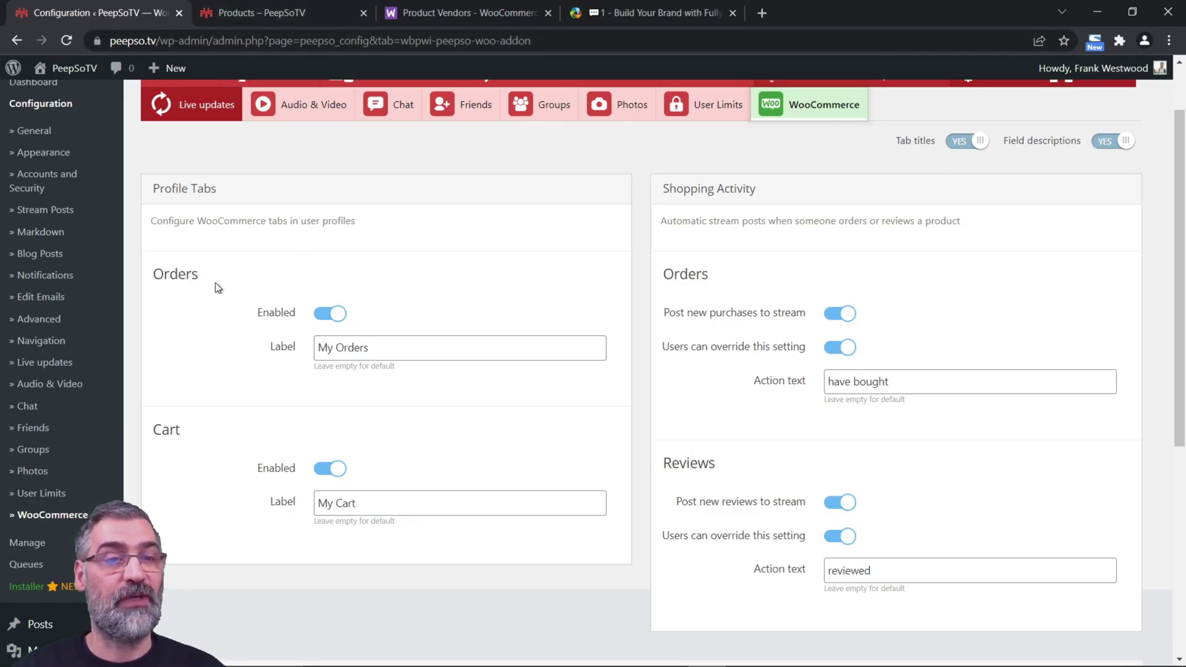
Look over the community shop and the profile's extra sections such as My Orders.
left_click(259, 12)
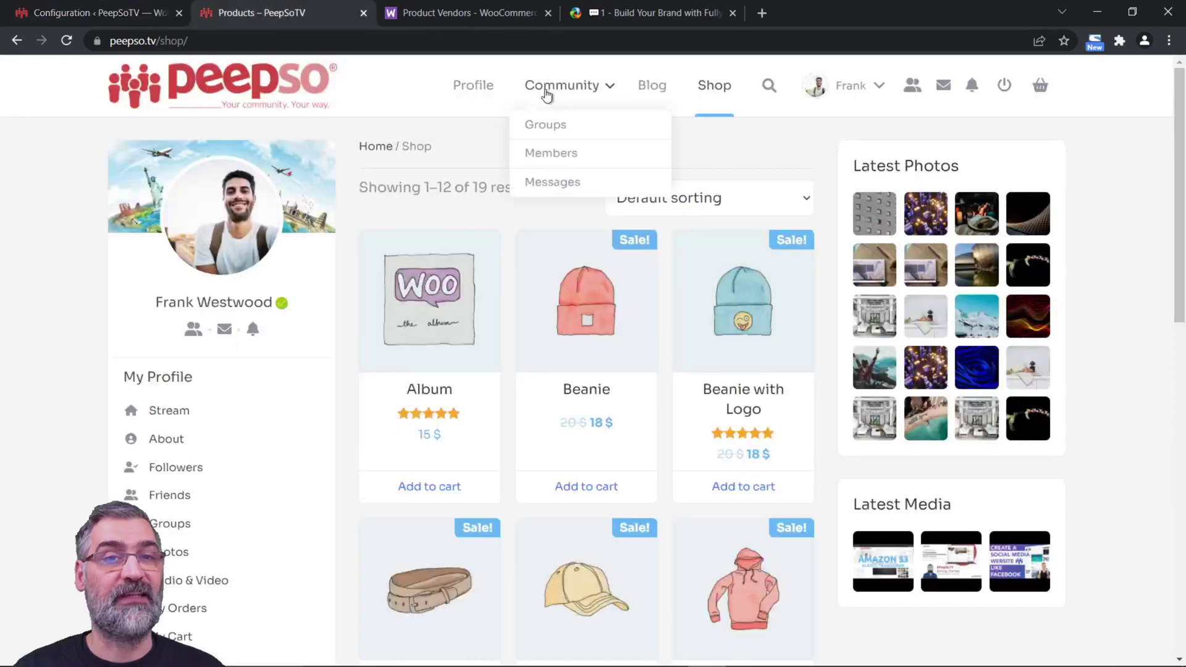
scroll(735, 259, "down", 3)
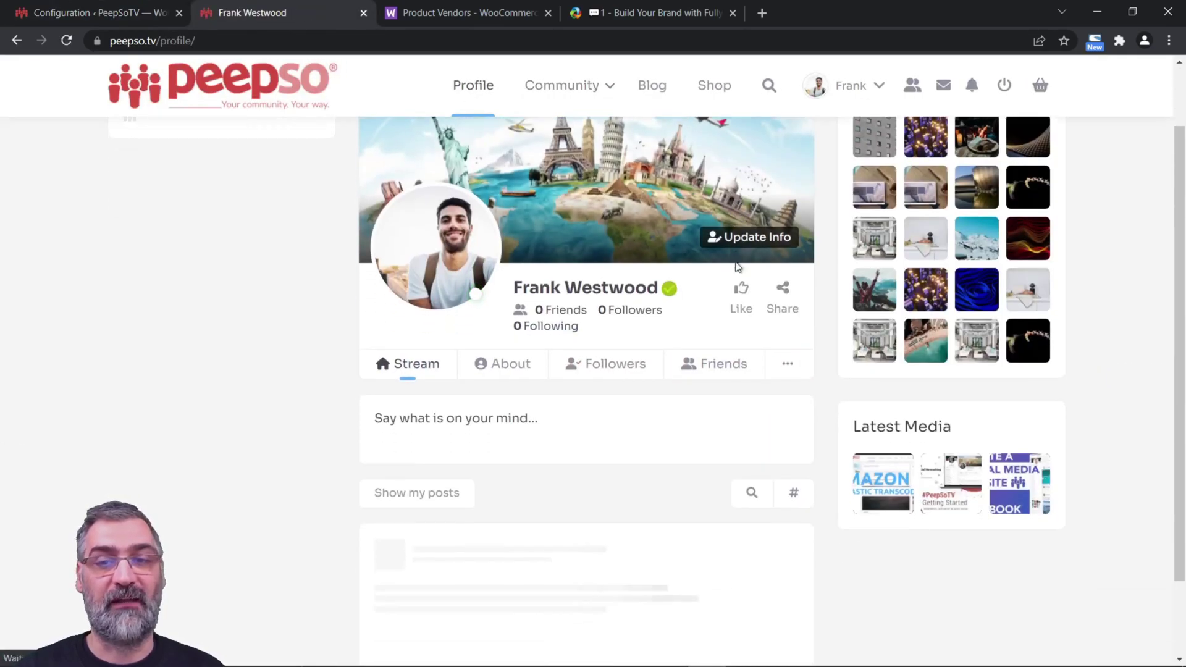
left_click(789, 287)
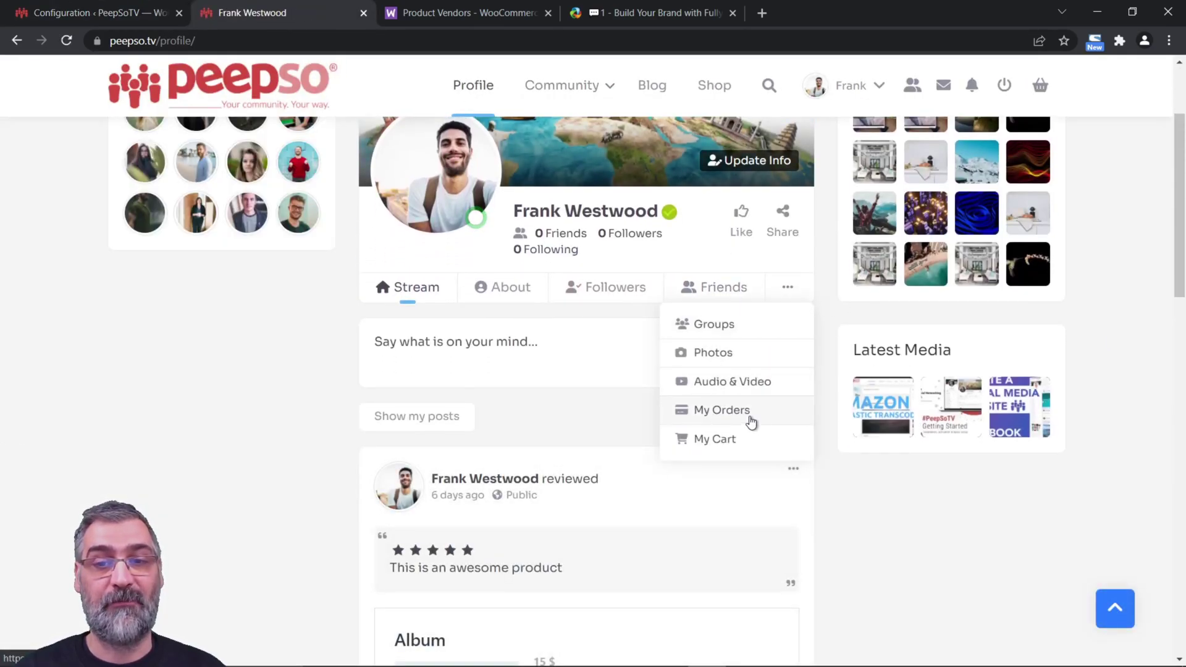
scroll(820, 445, "down", 3)
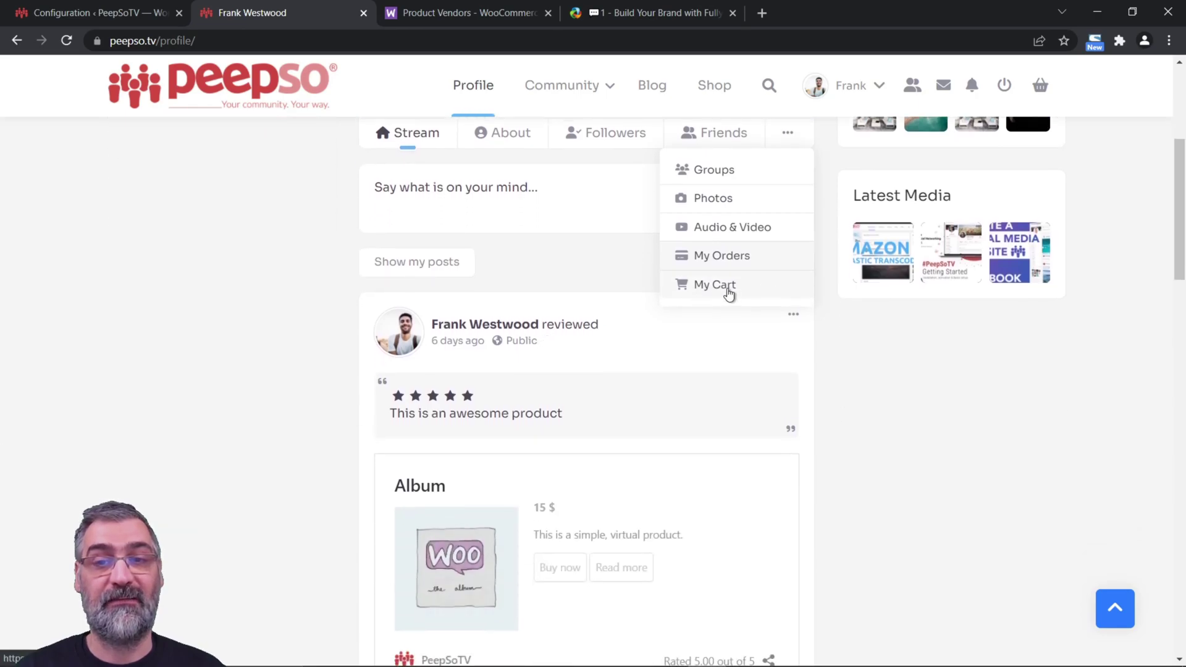
Recheck the PeepSo WooCommerce settings and profile, then view the $79.00 Product Vendors extension page.
left_click(148, 12)
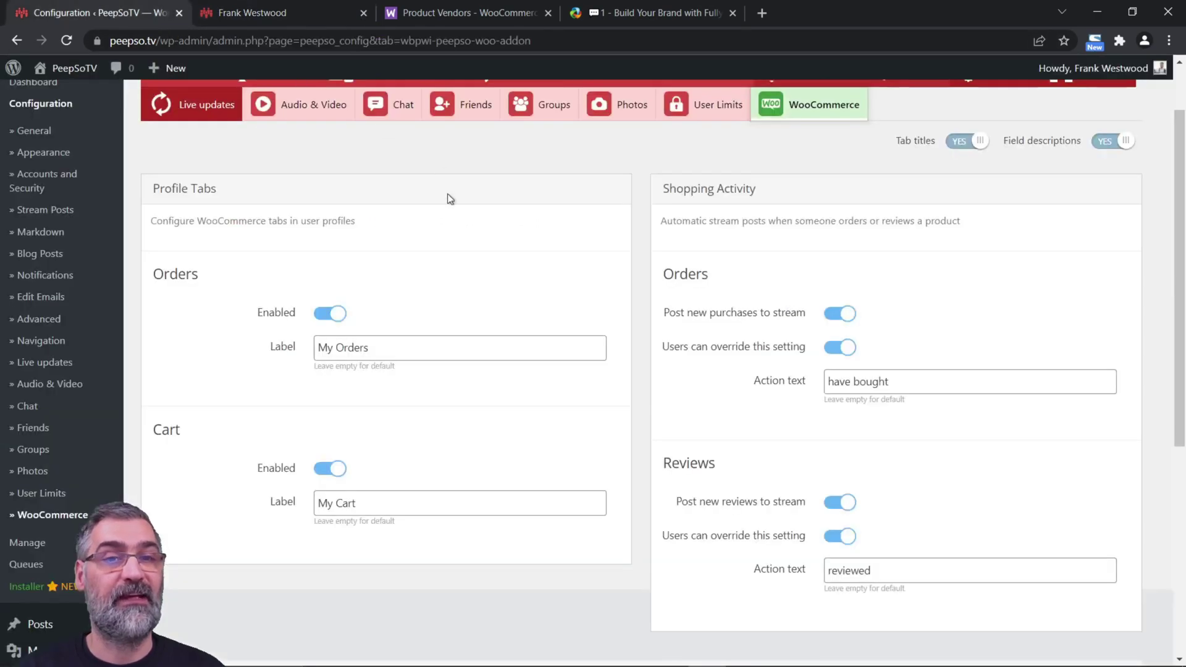
scroll(514, 399, "up", 2)
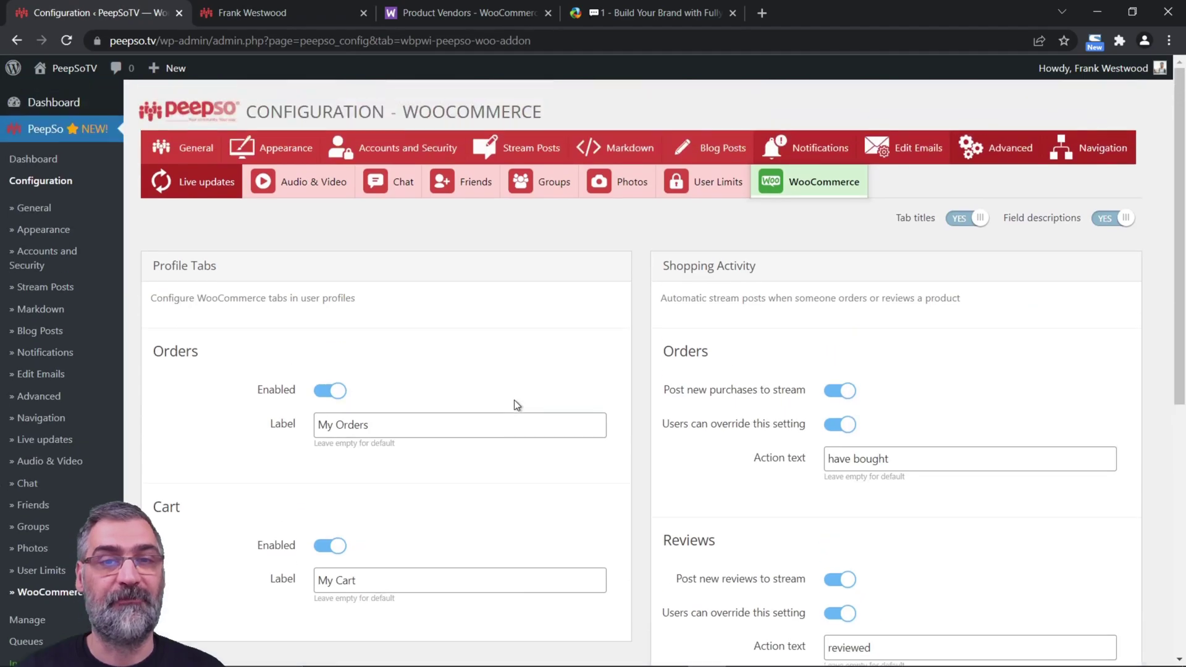
left_click(286, 11)
left_click(471, 14)
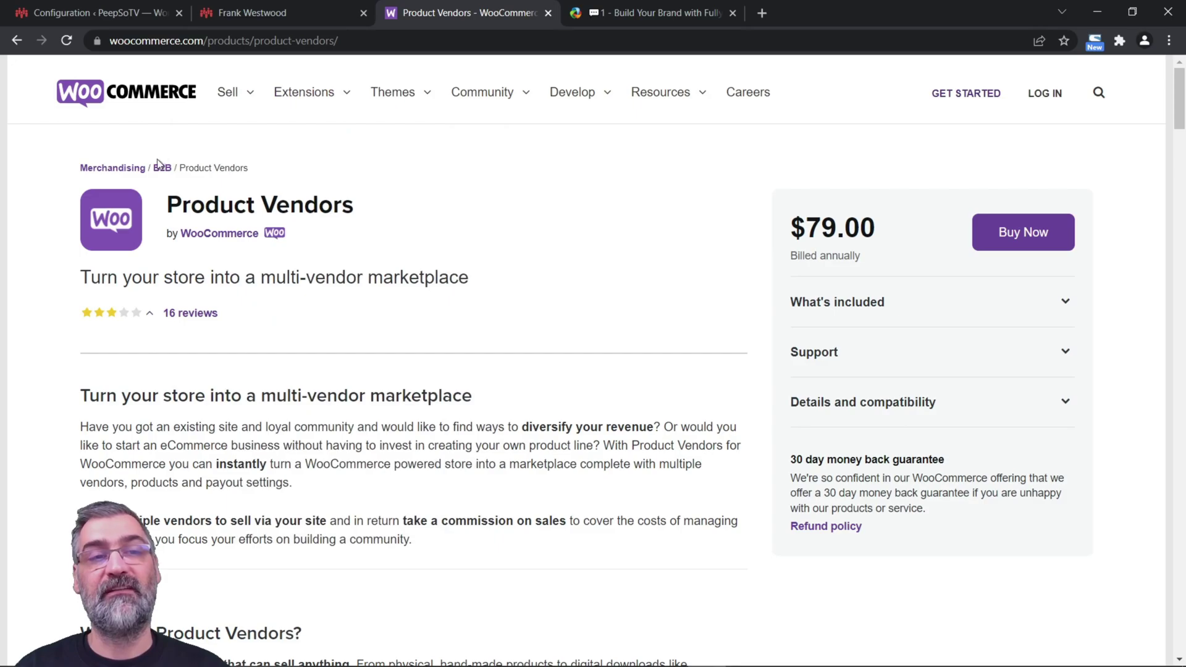
Browse the PeepSo community shop's products, then bring up the Dokan multi-vendor marketplace page.
left_click(72, 14)
left_click(252, 13)
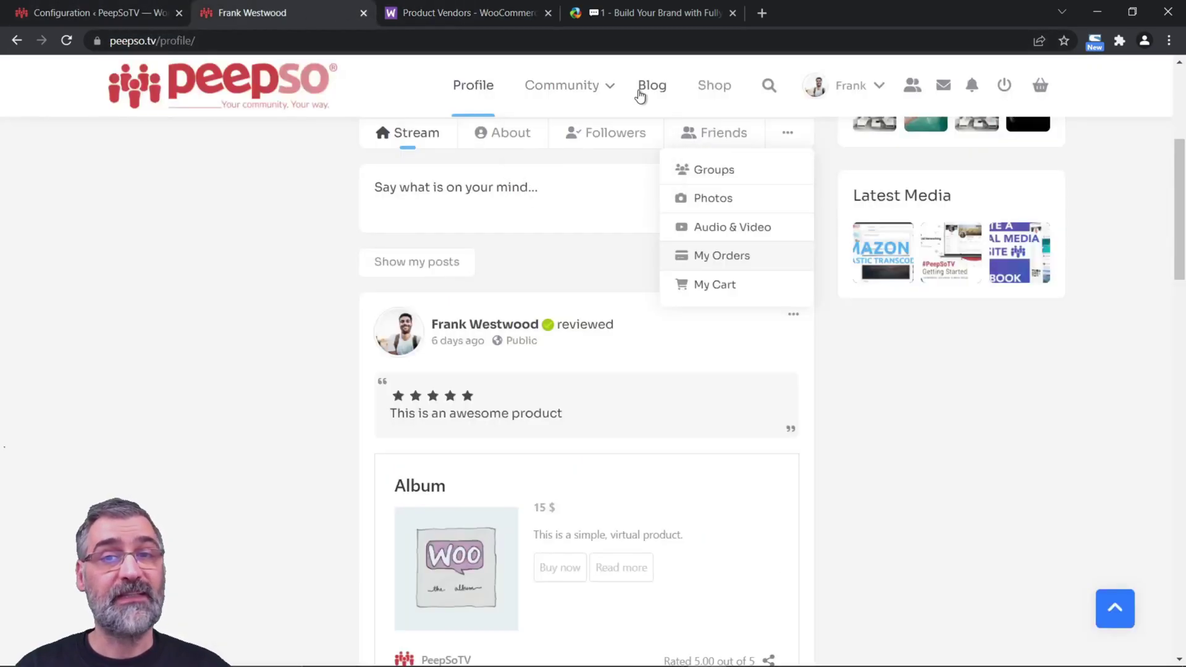
left_click(711, 86)
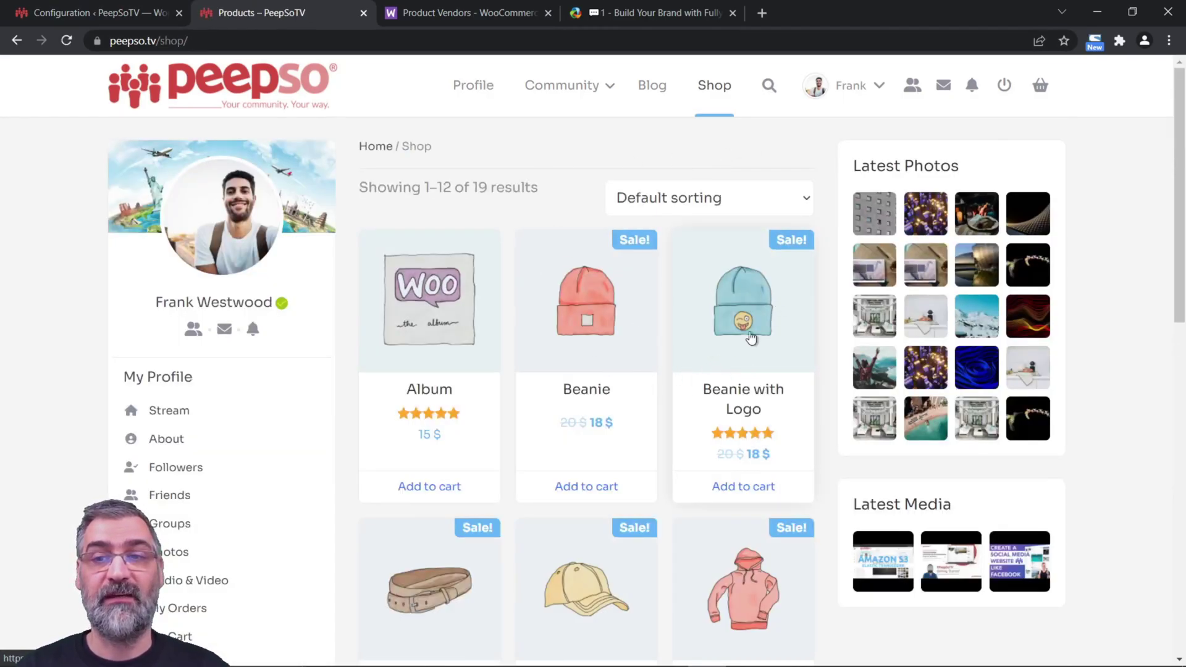
scroll(574, 336, "down", 8)
scroll(186, 494, "down", 4)
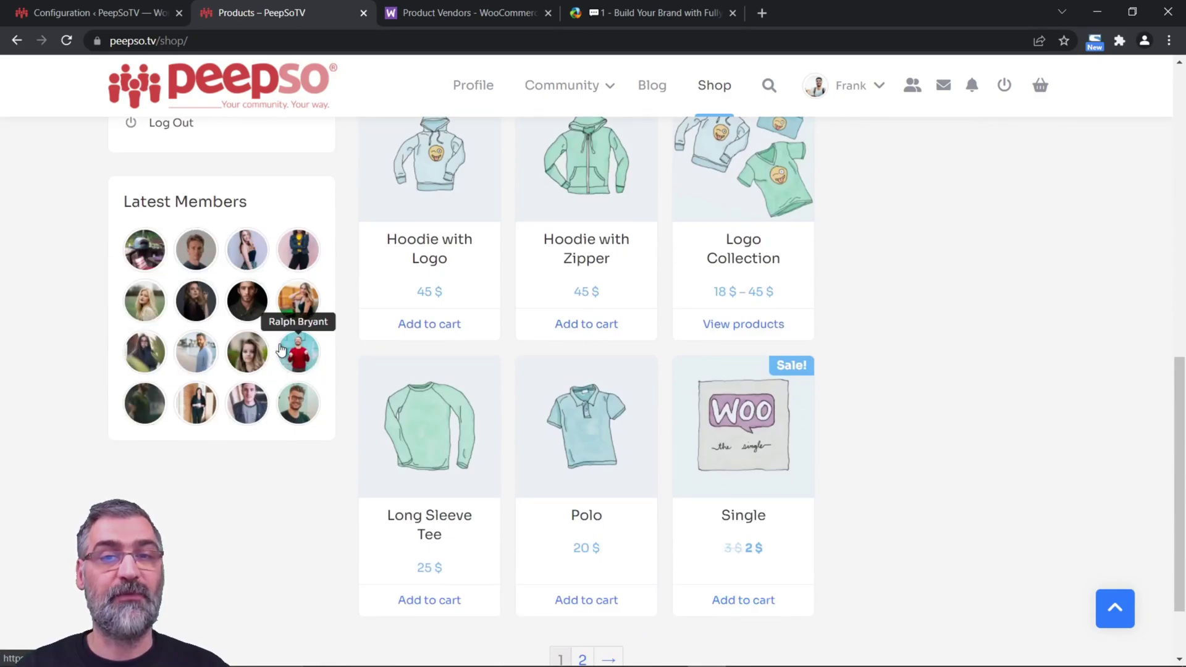
scroll(160, 336, "up", 8)
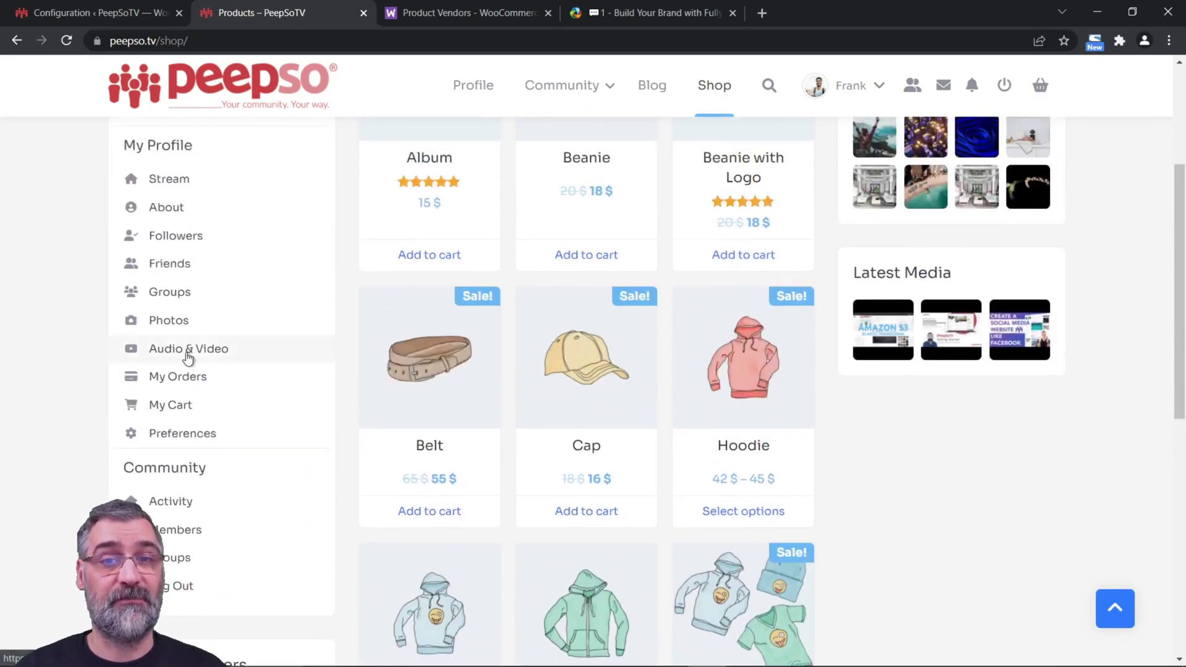
scroll(189, 358, "up", 4)
scroll(494, 383, "down", 4)
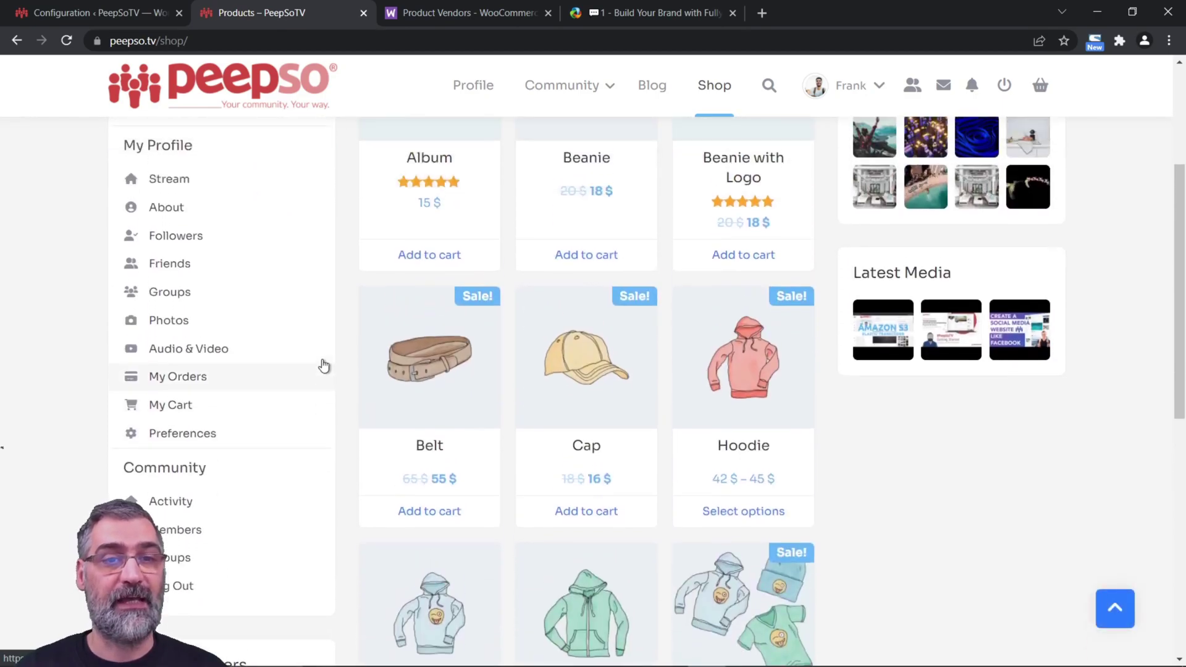
scroll(324, 366, "up", 4)
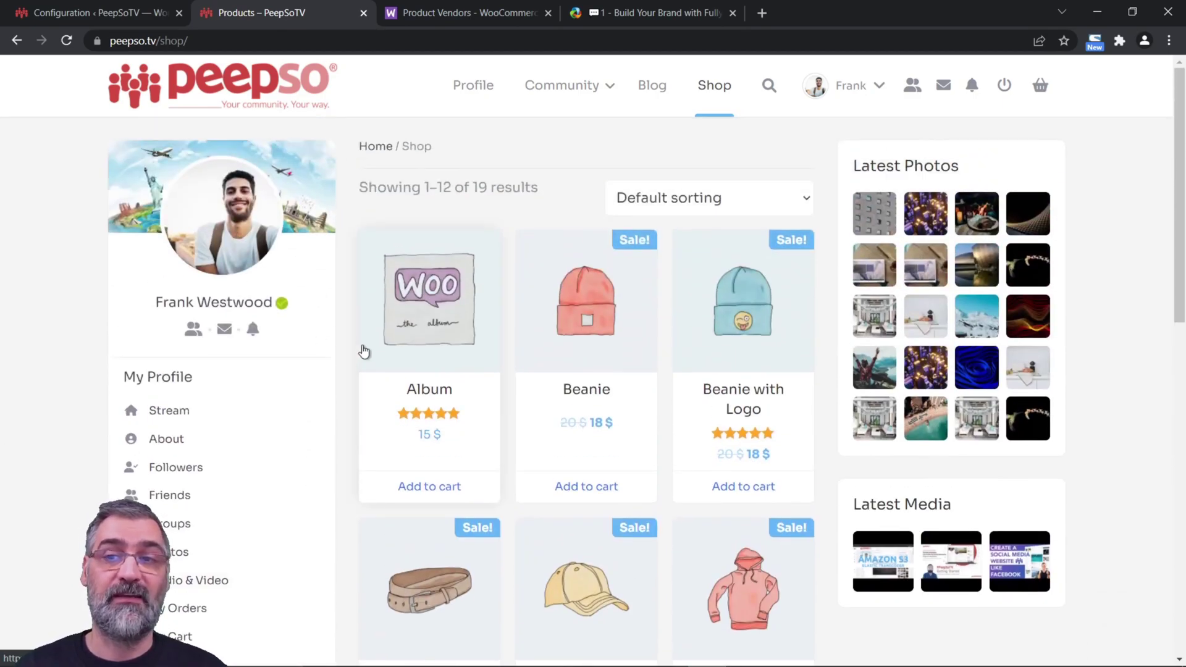
scroll(361, 350, "down", 7)
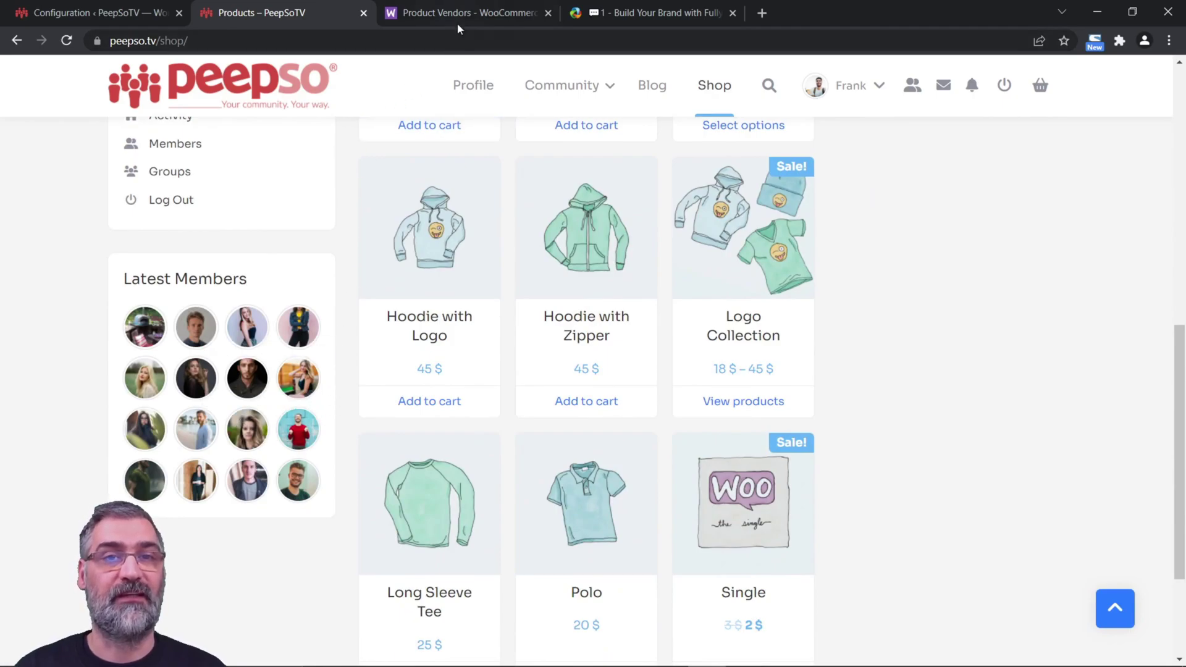
left_click(653, 12)
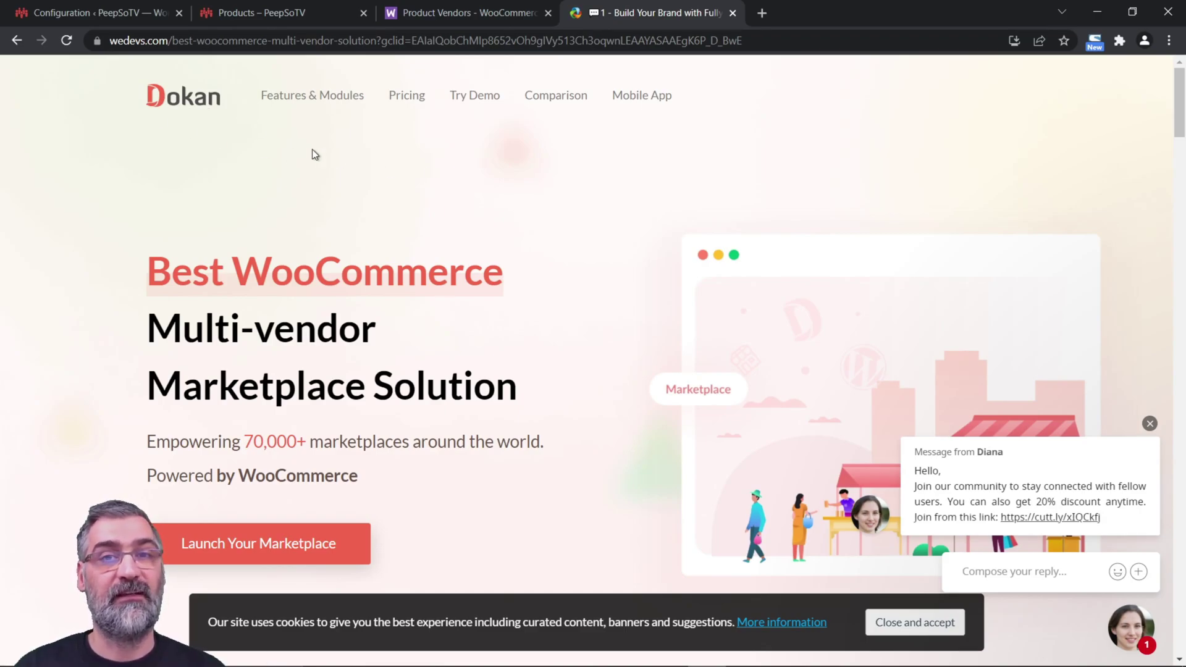
Return to the Product Vendors extension page and highlight part of its title.
left_click(451, 11)
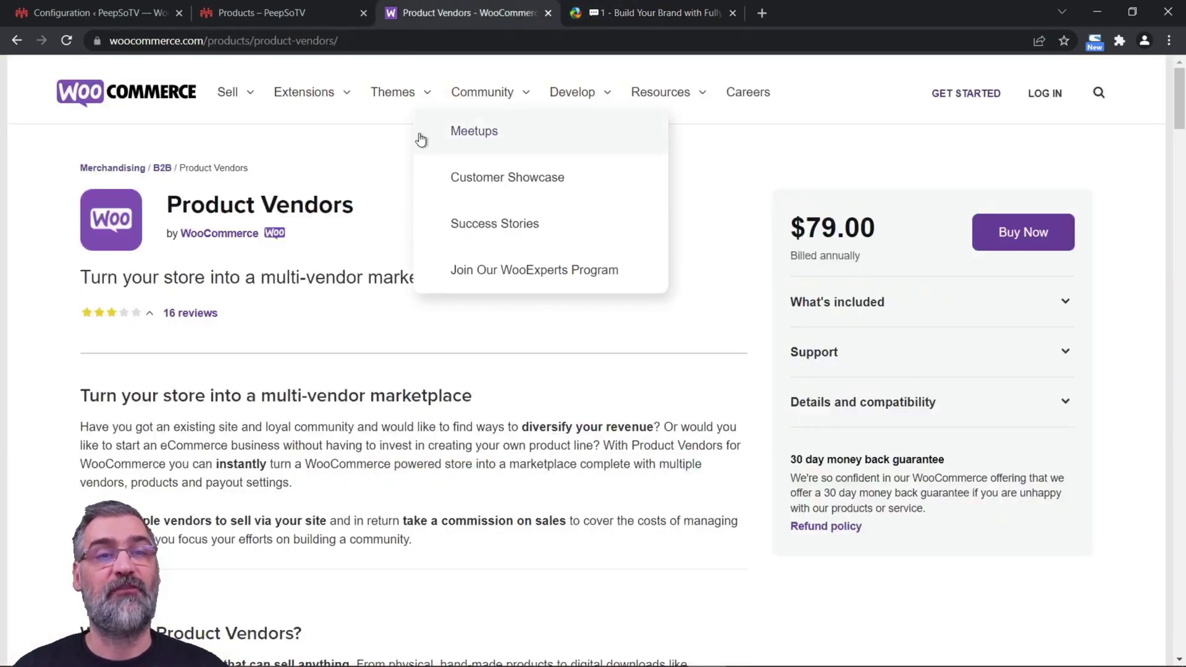
left_click_drag(362, 209, 165, 207)
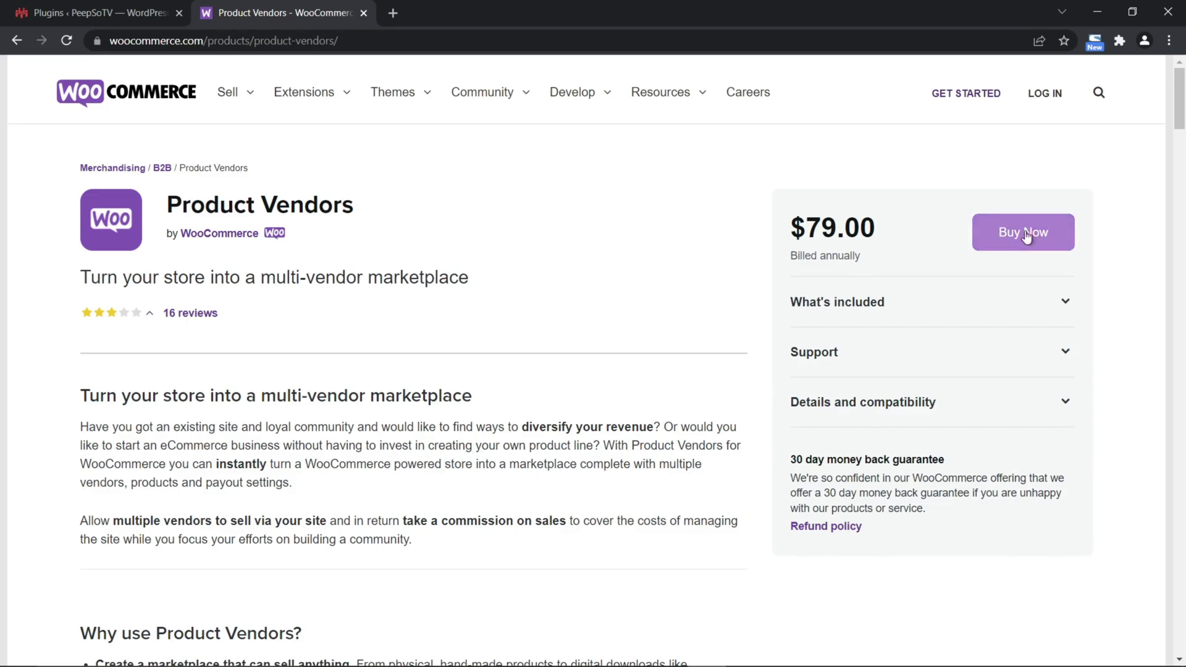
Deactivate and delete the WooCommerce Product Vendors plugin, confirming removal of its data.
left_click(58, 13)
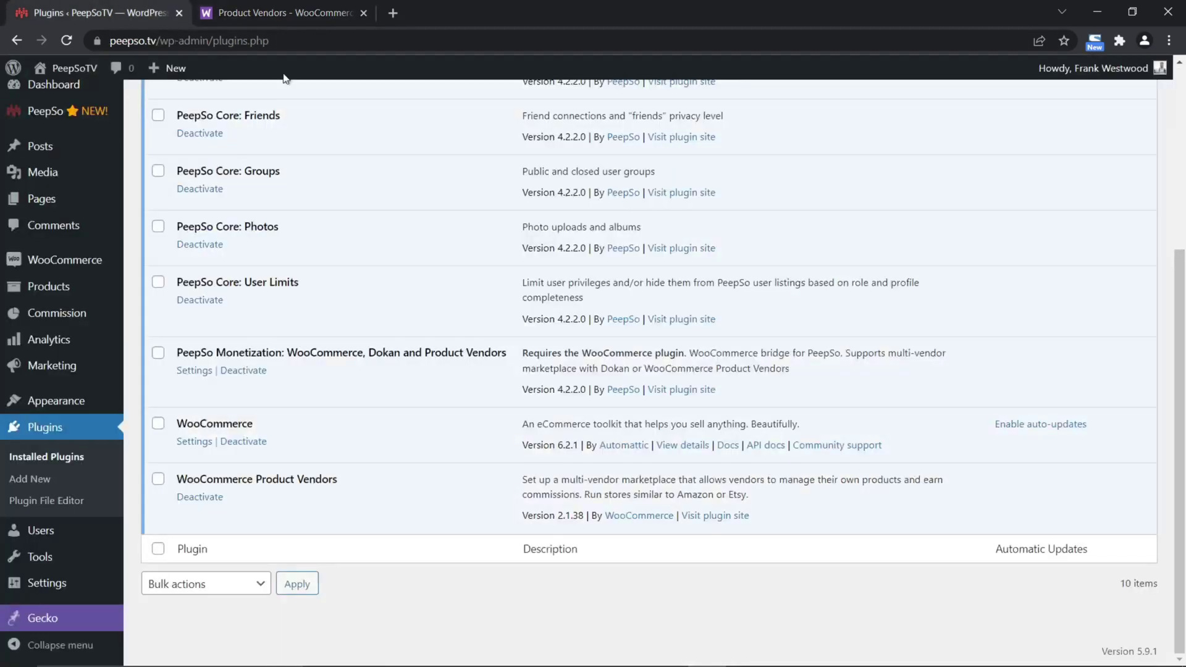
scroll(446, 393, "up", 5)
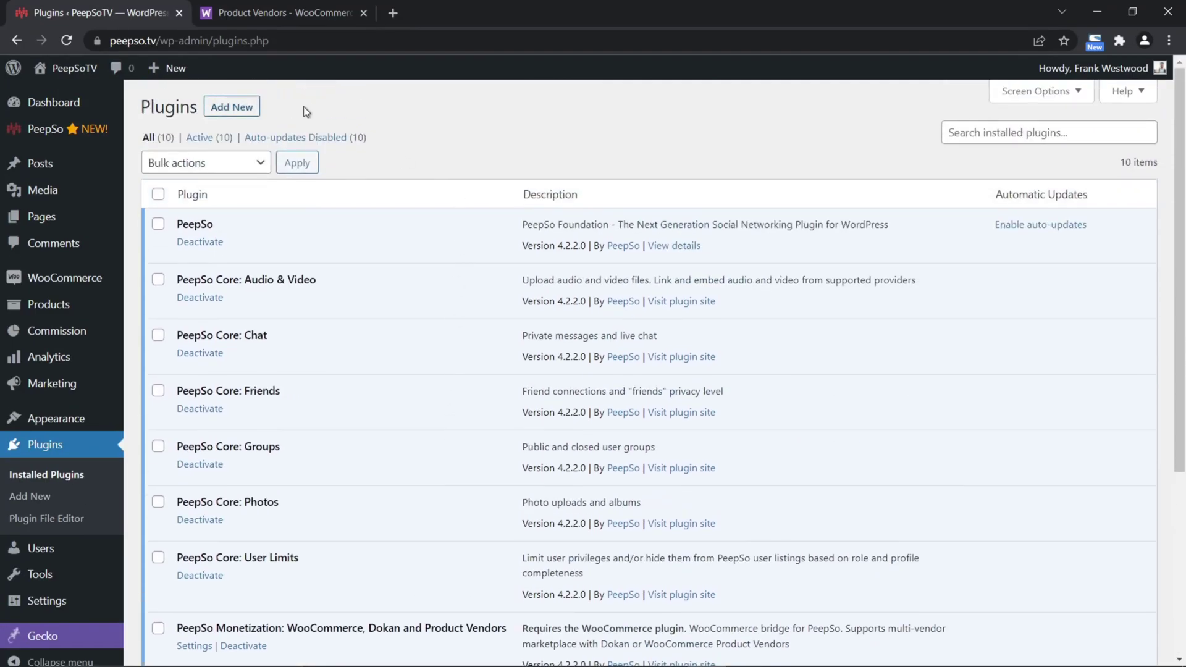
scroll(432, 368, "down", 4)
scroll(433, 370, "up", 5)
scroll(354, 357, "down", 4)
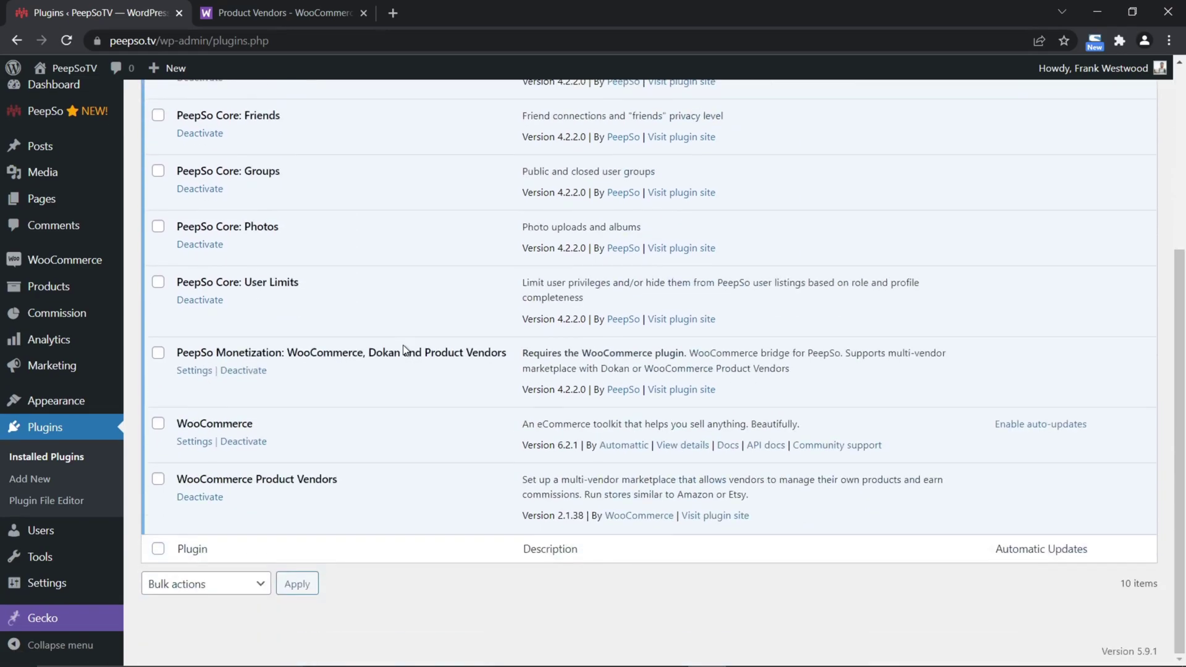
left_click(189, 498)
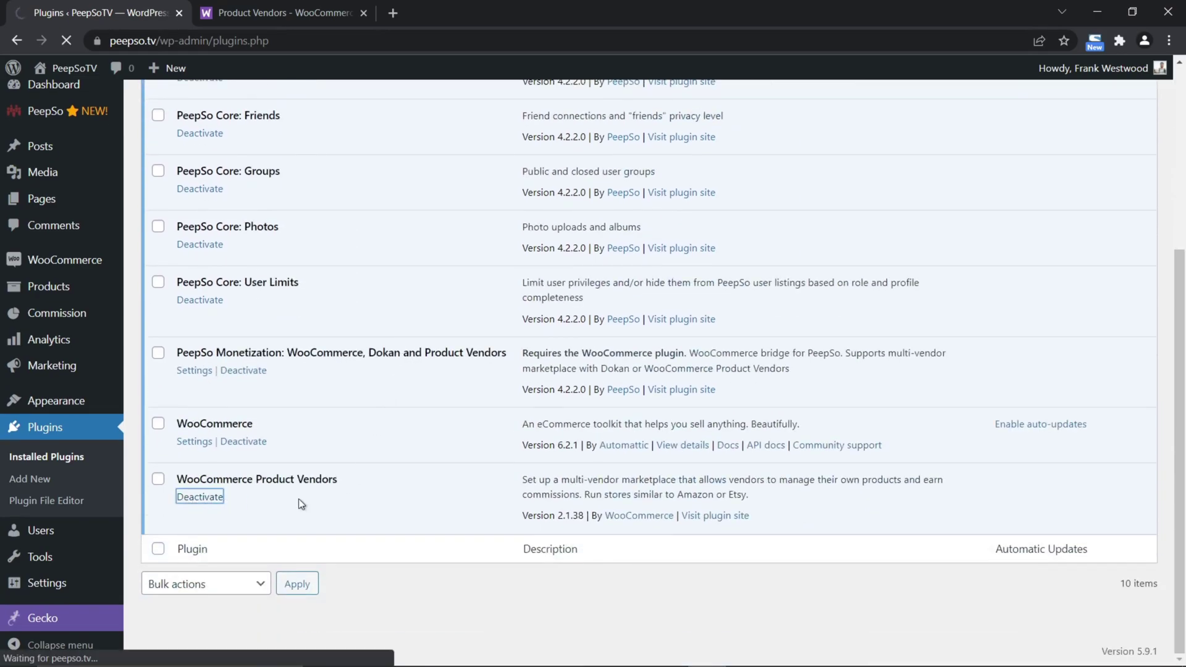
scroll(400, 491, "down", 5)
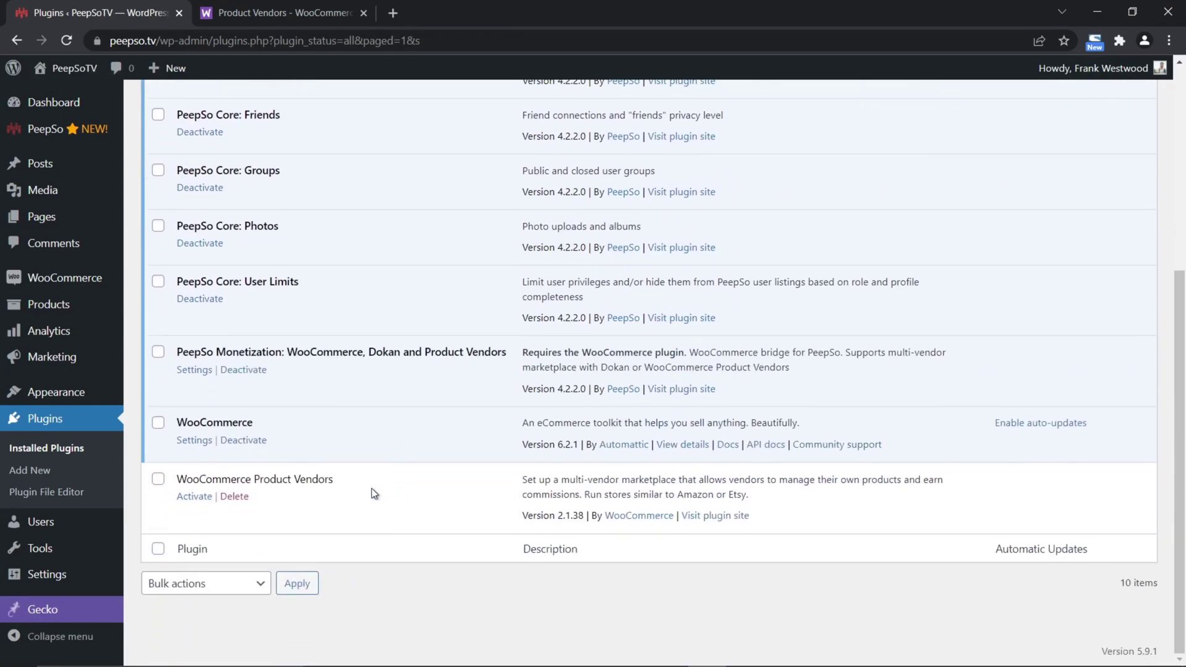
left_click(234, 496)
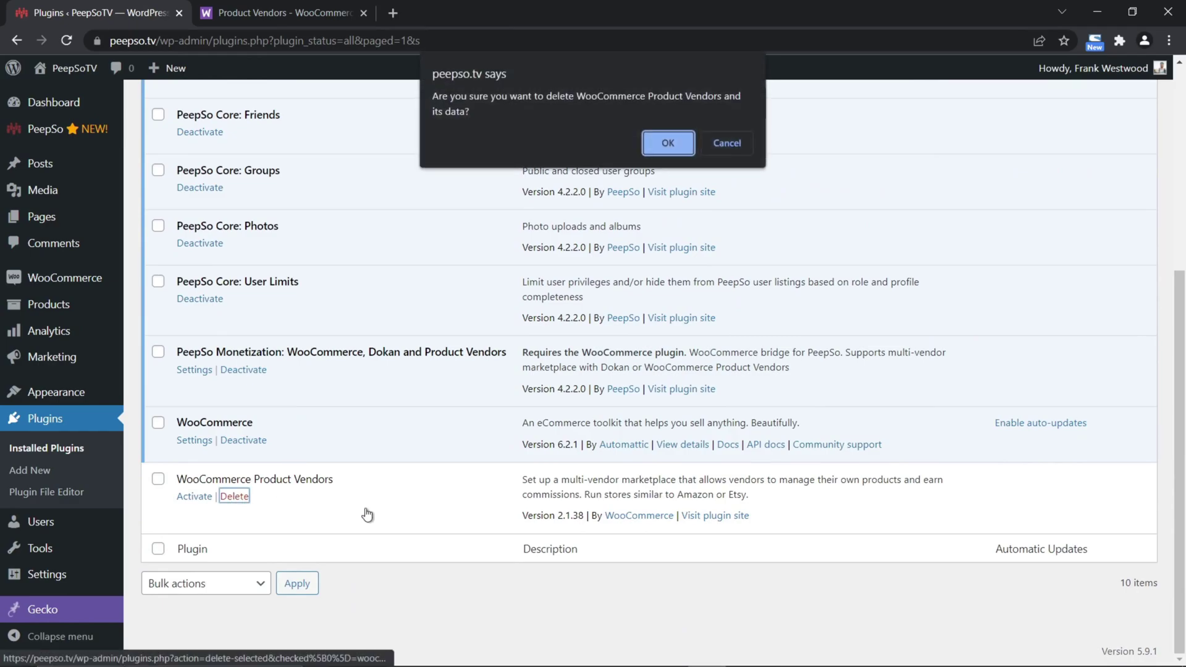
left_click(671, 151)
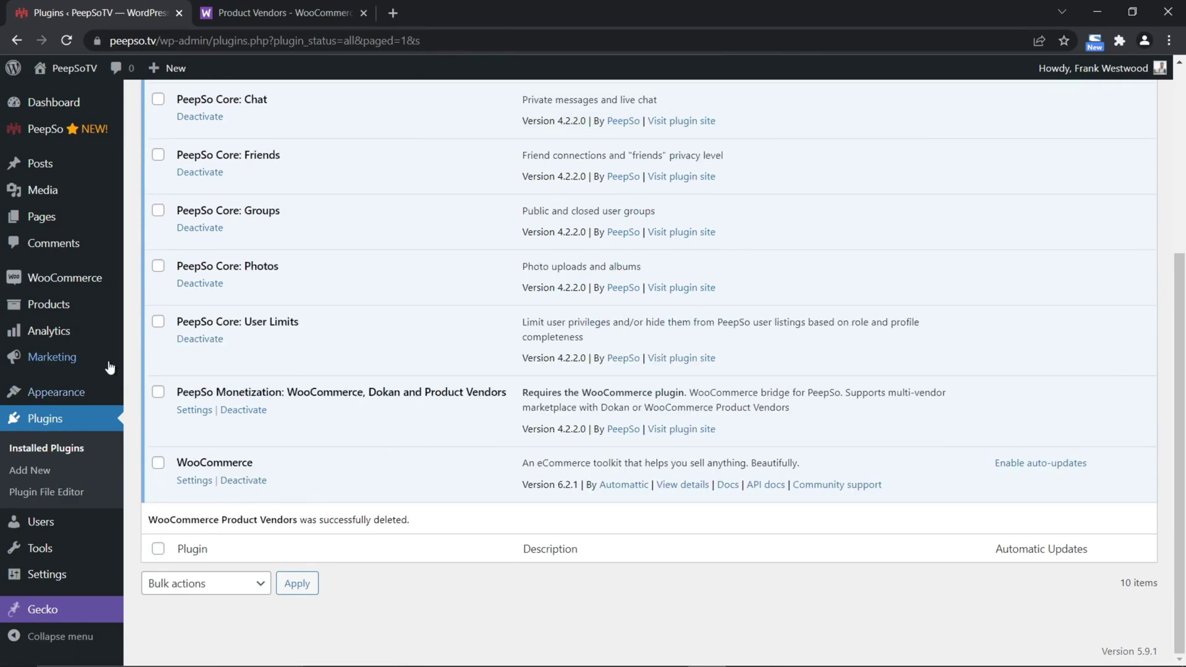
Glance at the Product Vendors extension page, then open the Add Plugins page.
scroll(110, 372, "up", 4)
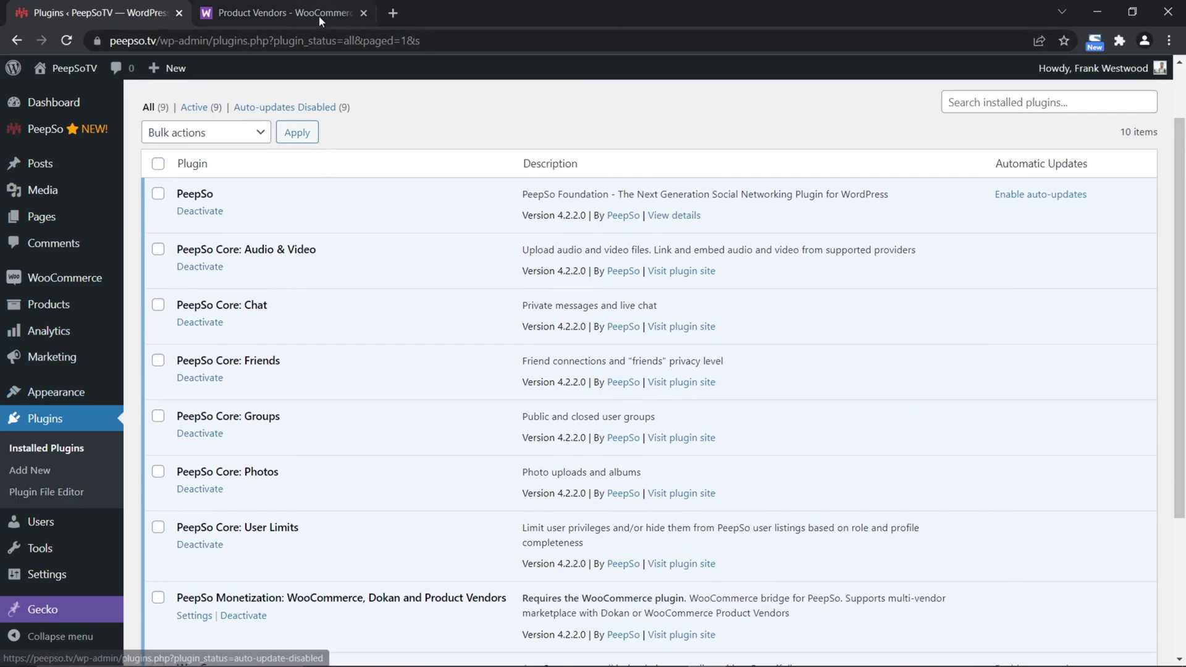
left_click(320, 16)
left_click(73, 17)
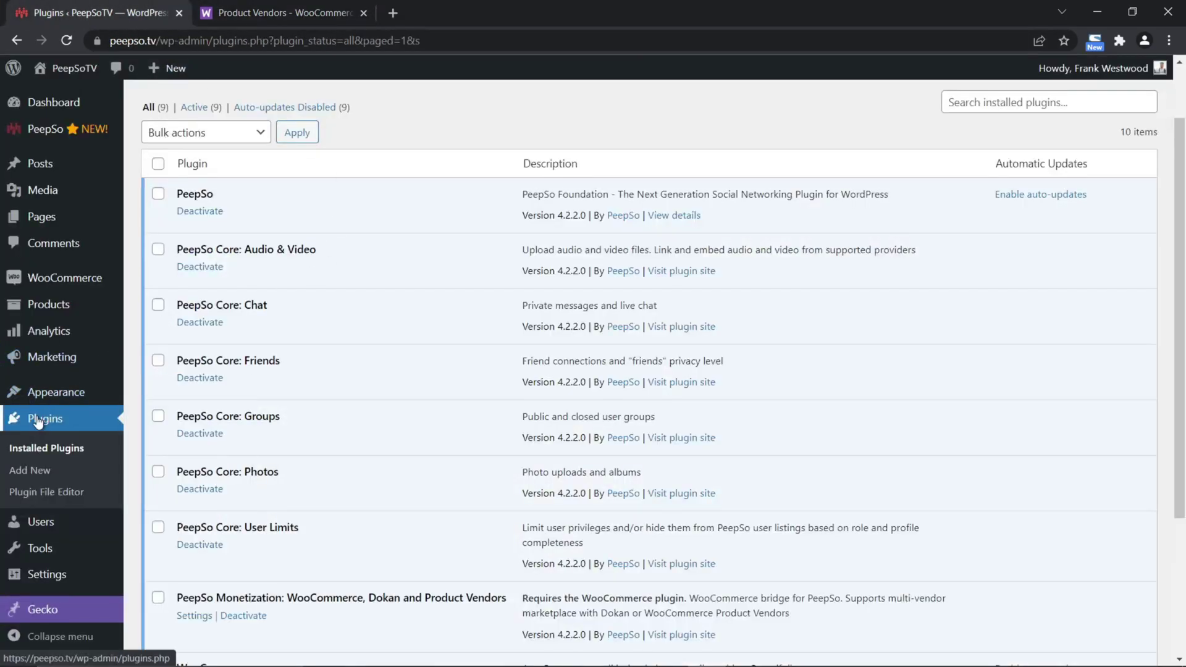
left_click(30, 470)
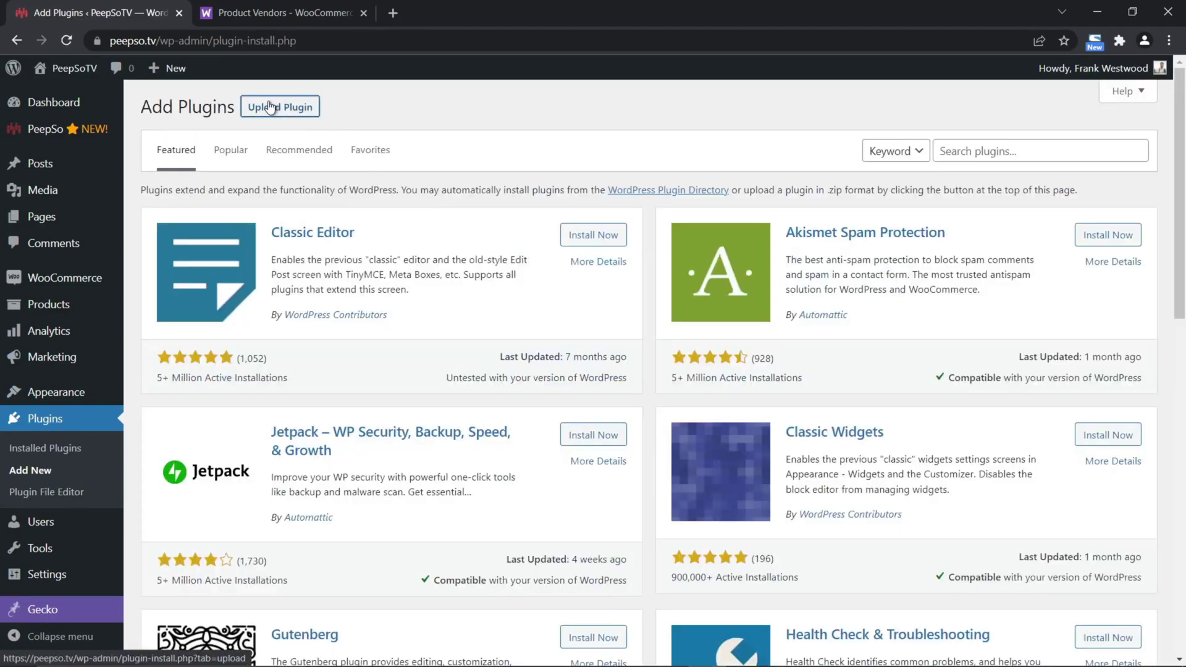
Upload woocommerce-product-vendors.zip as a new plugin.
left_click(265, 107)
left_click(544, 246)
left_click(401, 136)
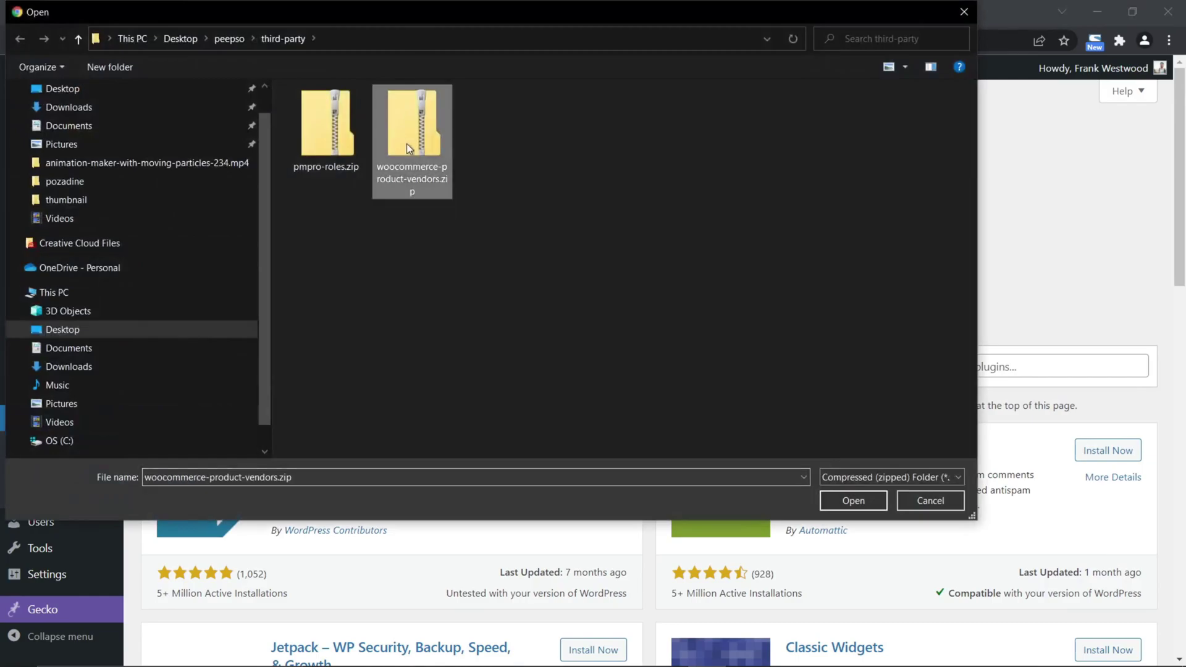
left_click(861, 505)
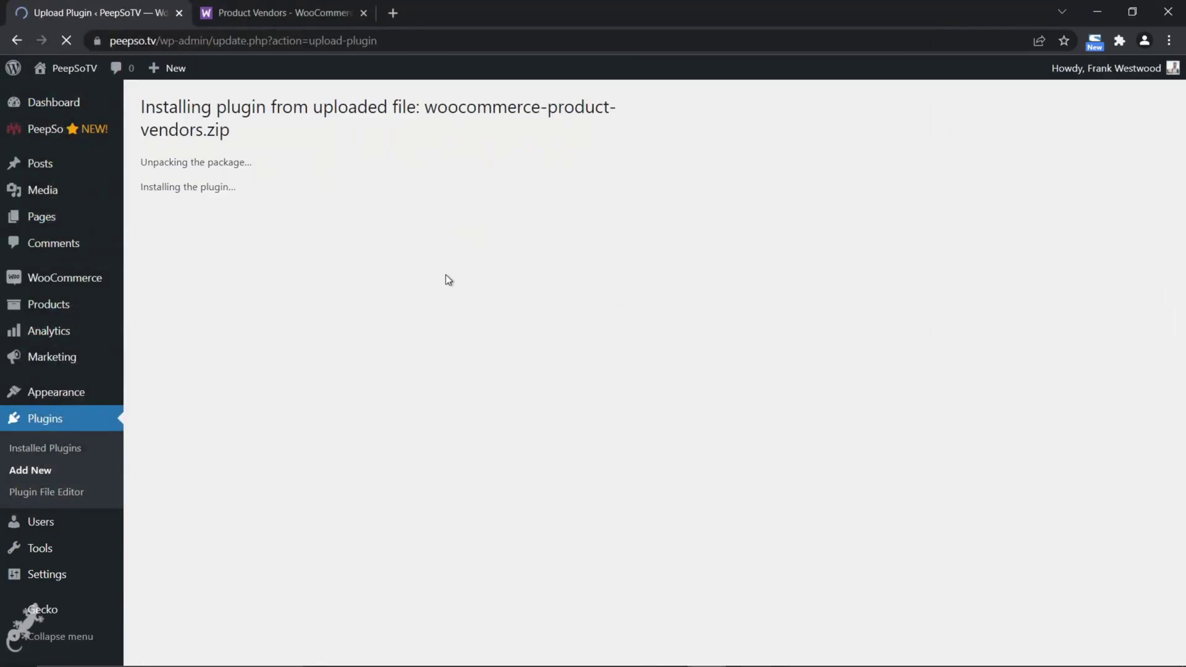
Activate the plugin and confirm WooCommerce Product Vendors 2.1.38 is active in the list.
left_click(159, 245)
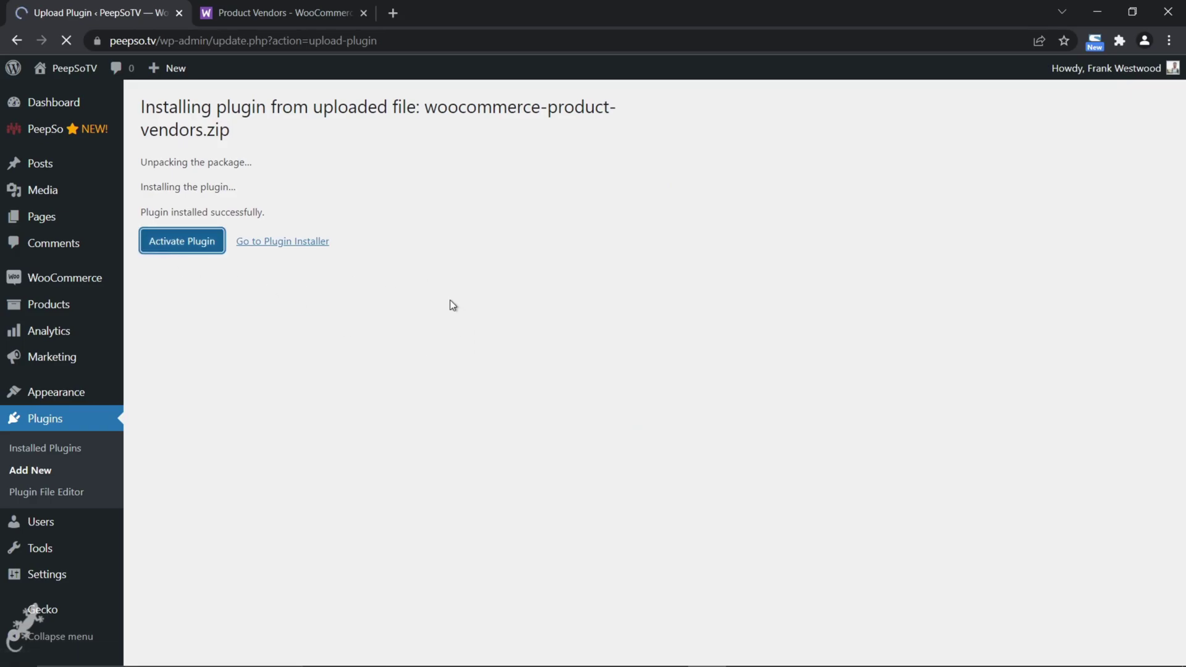
scroll(429, 318, "down", 5)
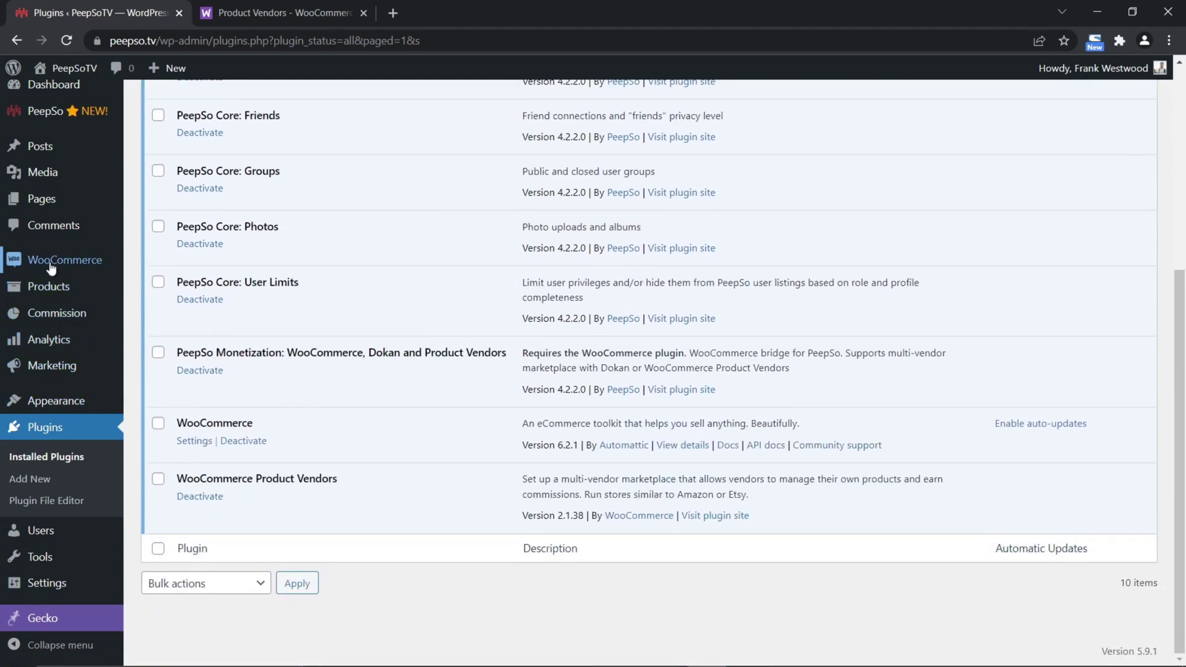
mouse_move(58, 260)
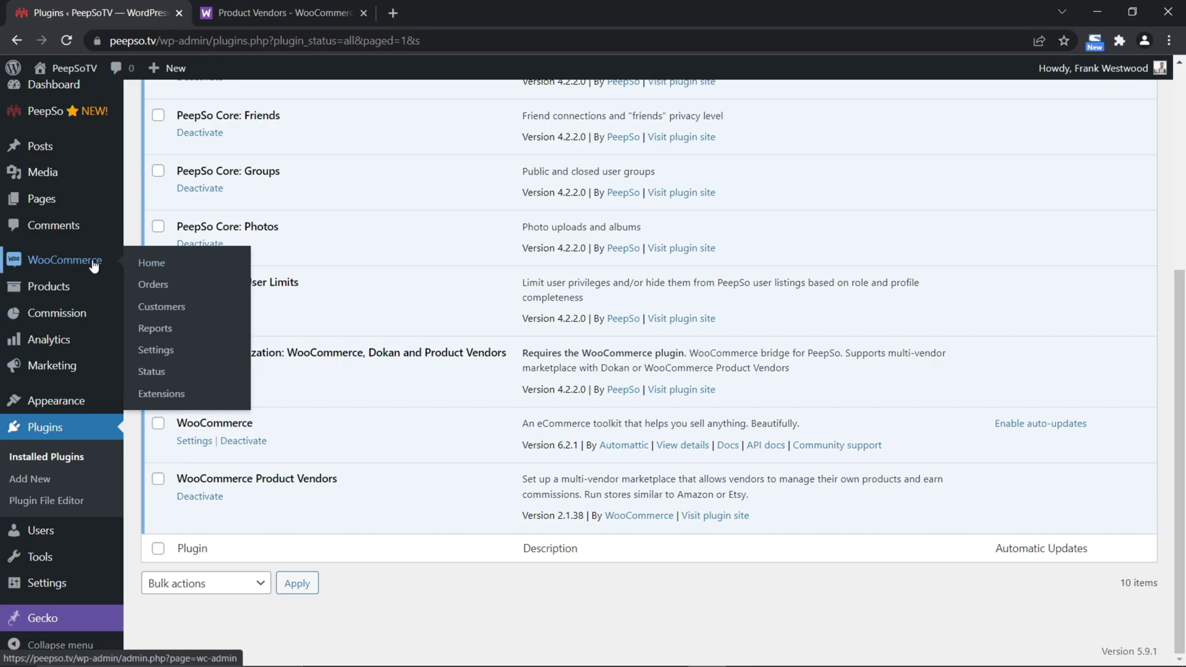
Open WooCommerce Settings › Products › Vendors to view payout, PayPal and commission options.
left_click(157, 352)
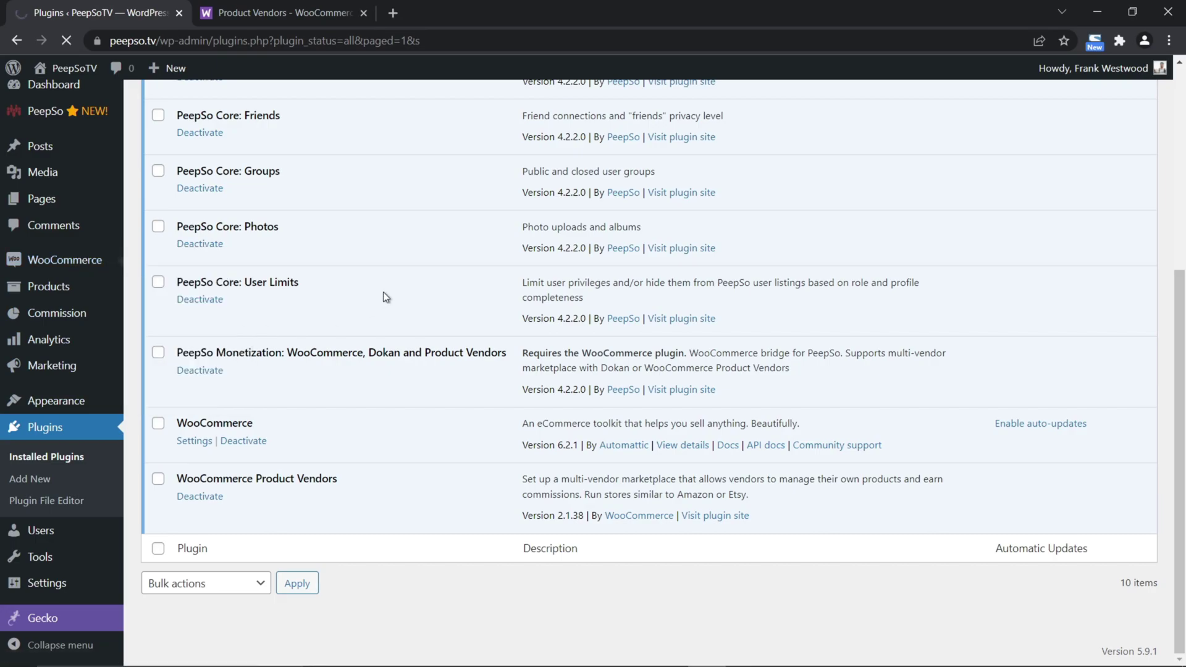
left_click(244, 176)
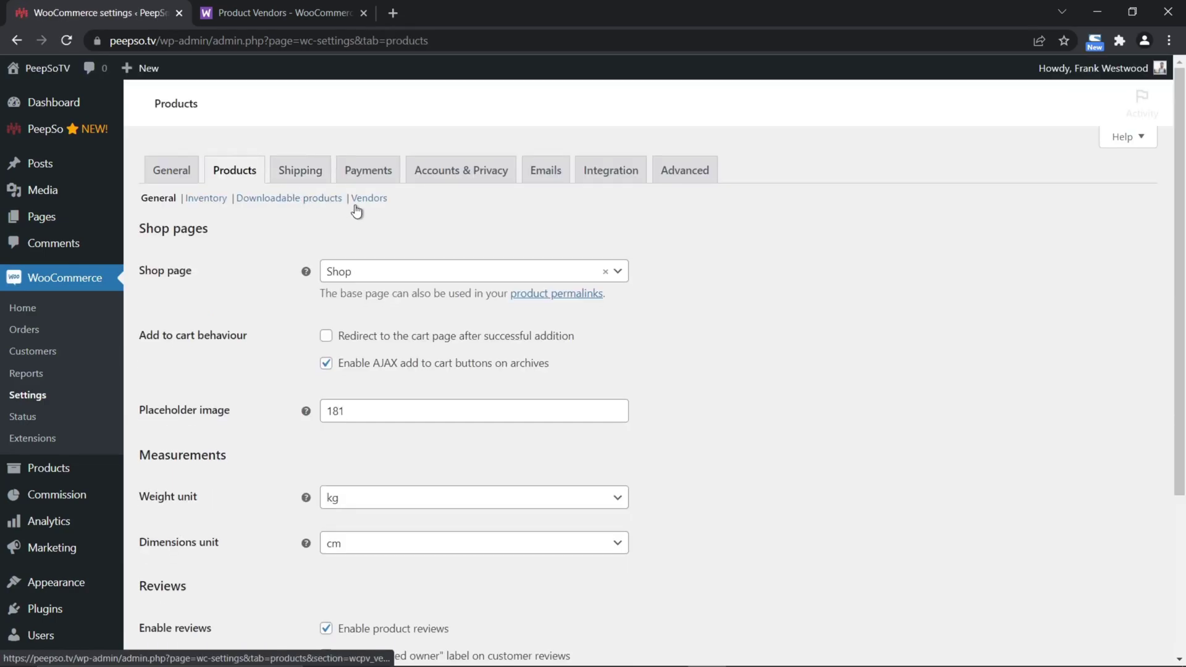
left_click(369, 201)
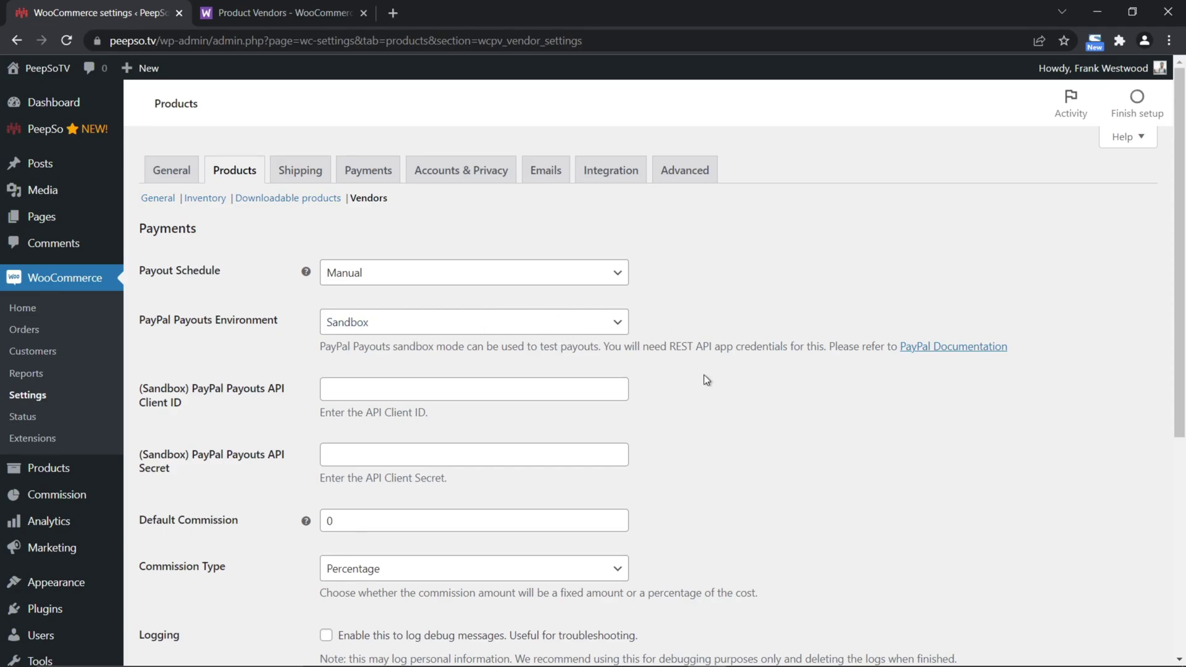
scroll(706, 380, "down", 1)
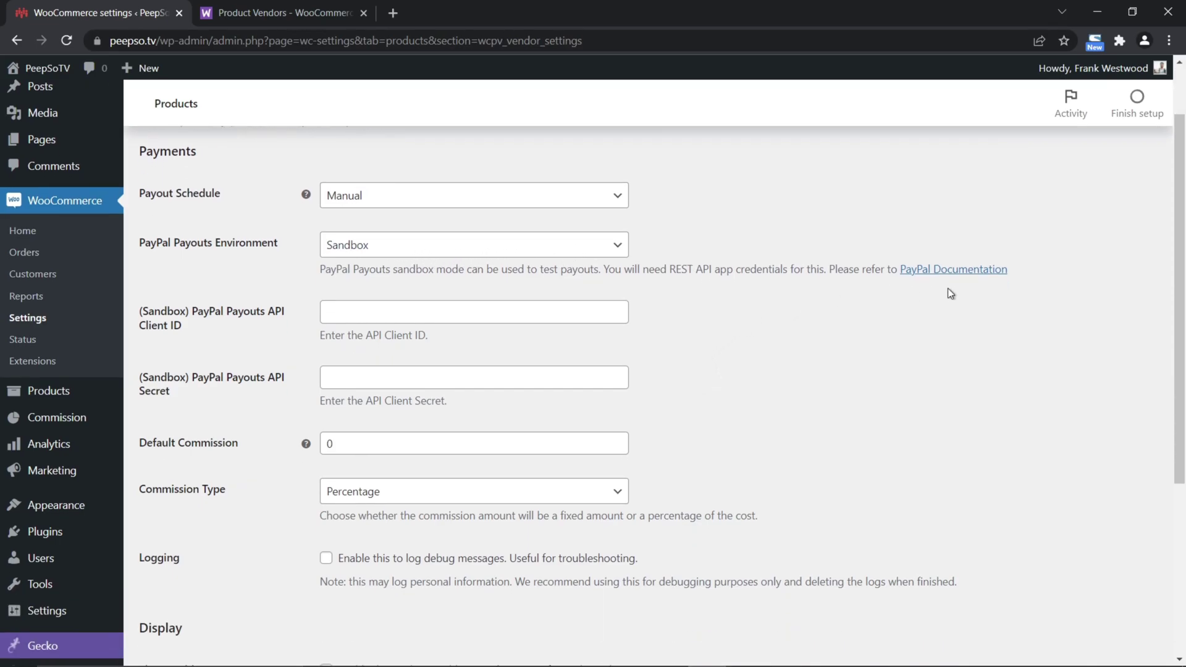
Open the PayPal Documentation link in a new tab and dismiss the Safepay popup.
right_click(954, 268)
left_click(982, 275)
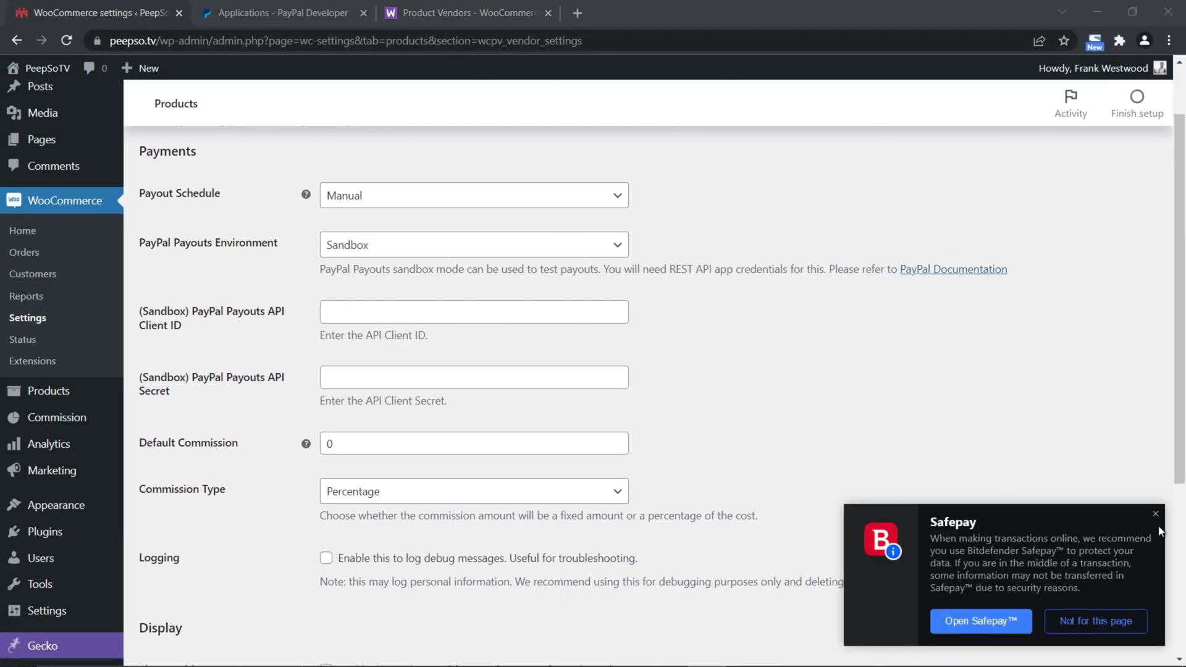
left_click(1156, 513)
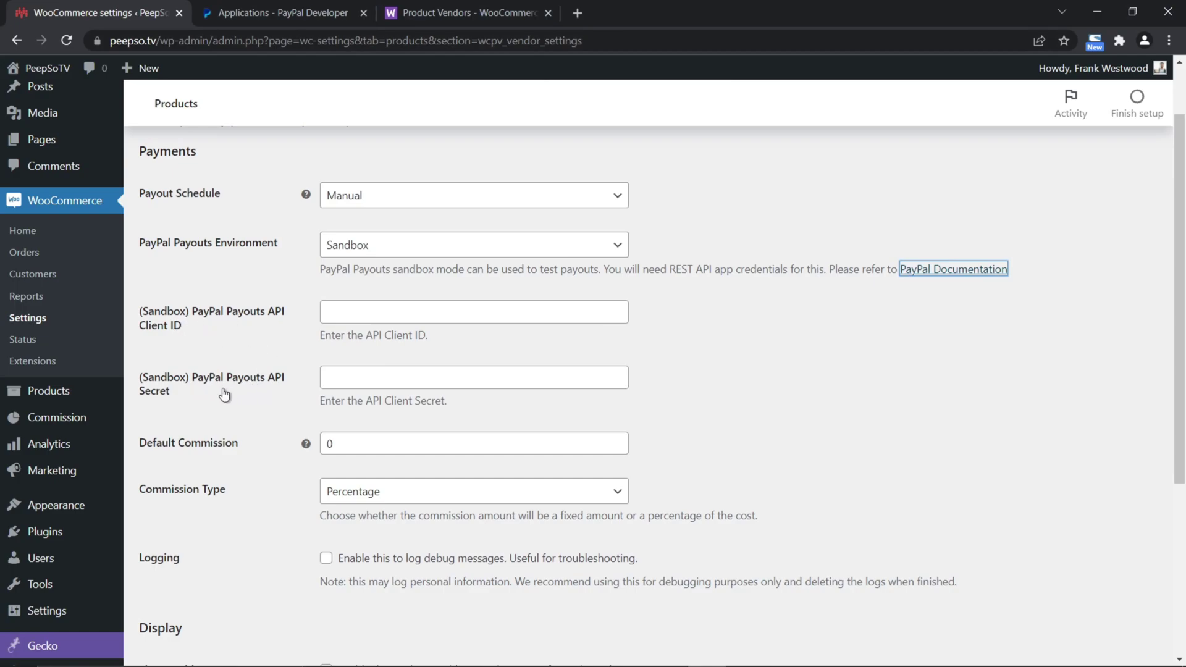
left_click(265, 13)
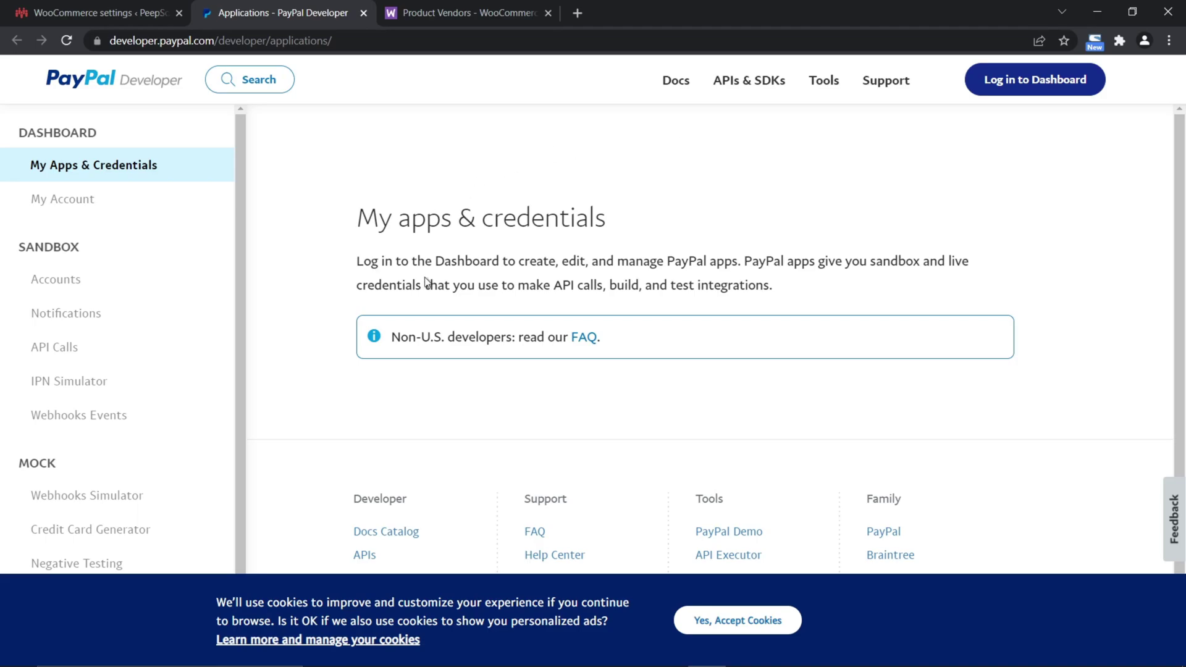
Close the Product Vendors product tab and return to the vendor settings.
left_click(408, 12)
left_click(132, 8)
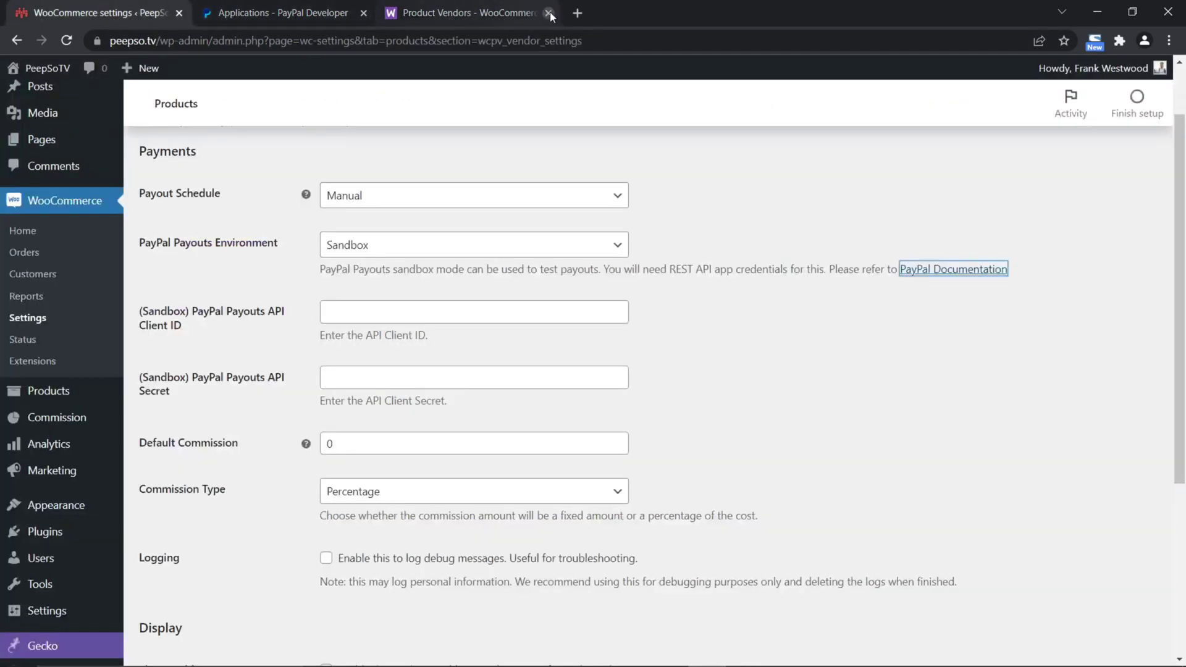
left_click(544, 13)
left_click(547, 12)
left_click(155, 12)
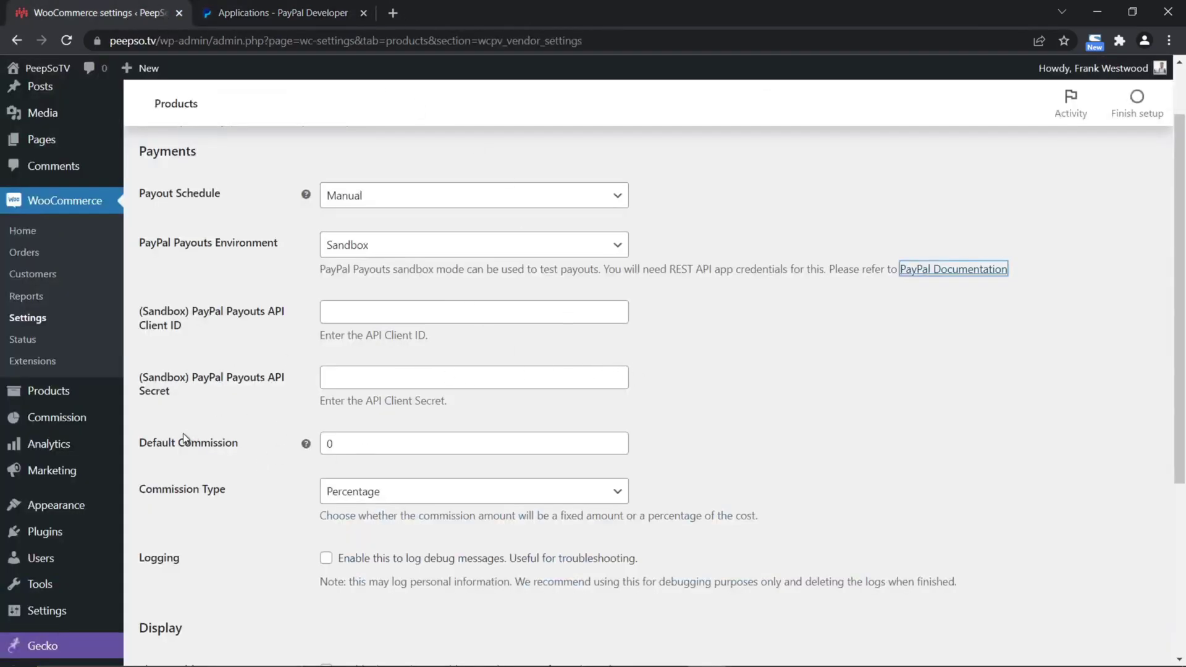
Set Default Commission to 5 percent, show Sold By on products, and save.
left_click(352, 441)
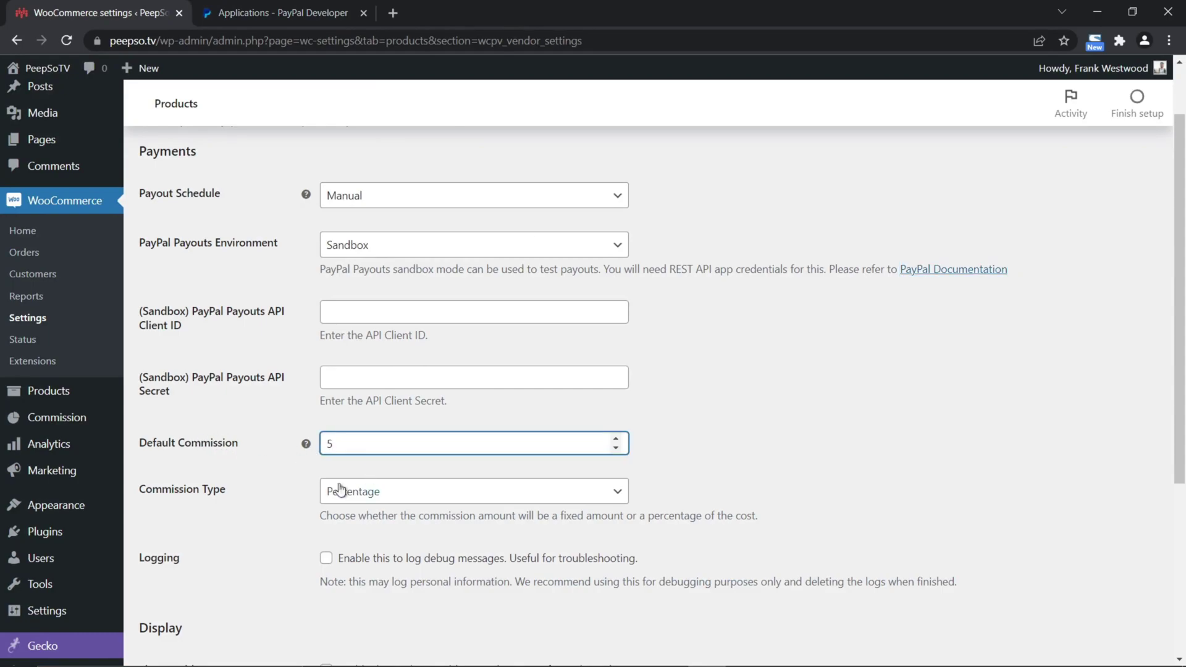
left_click(745, 456)
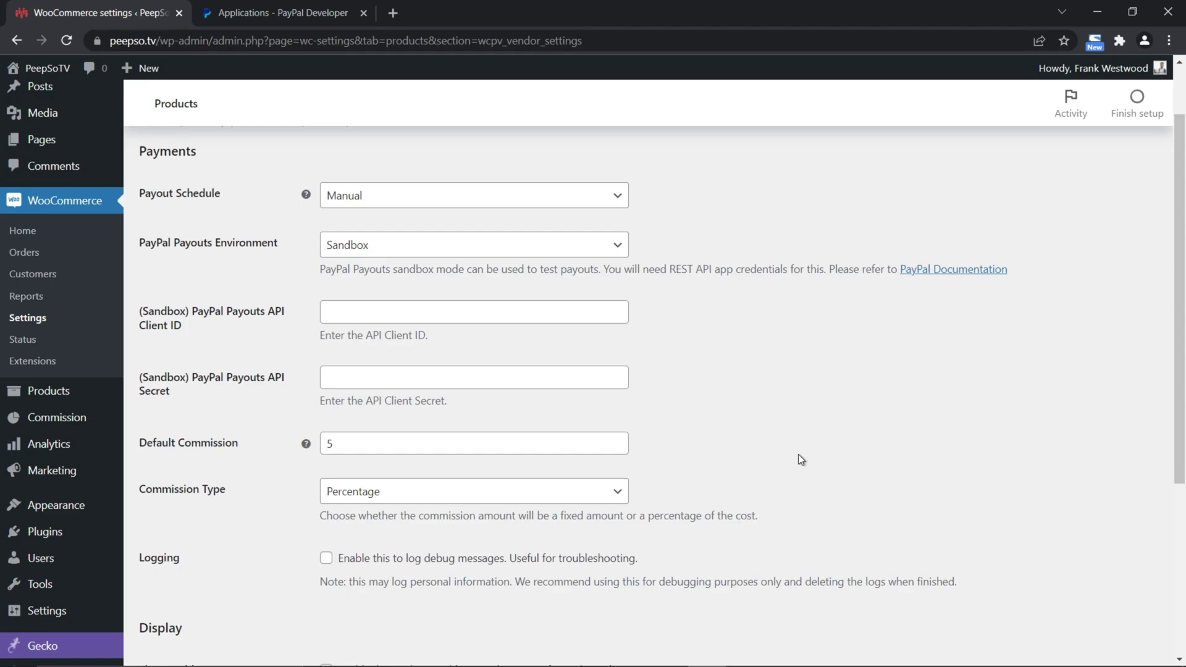
scroll(717, 397, "down", 5)
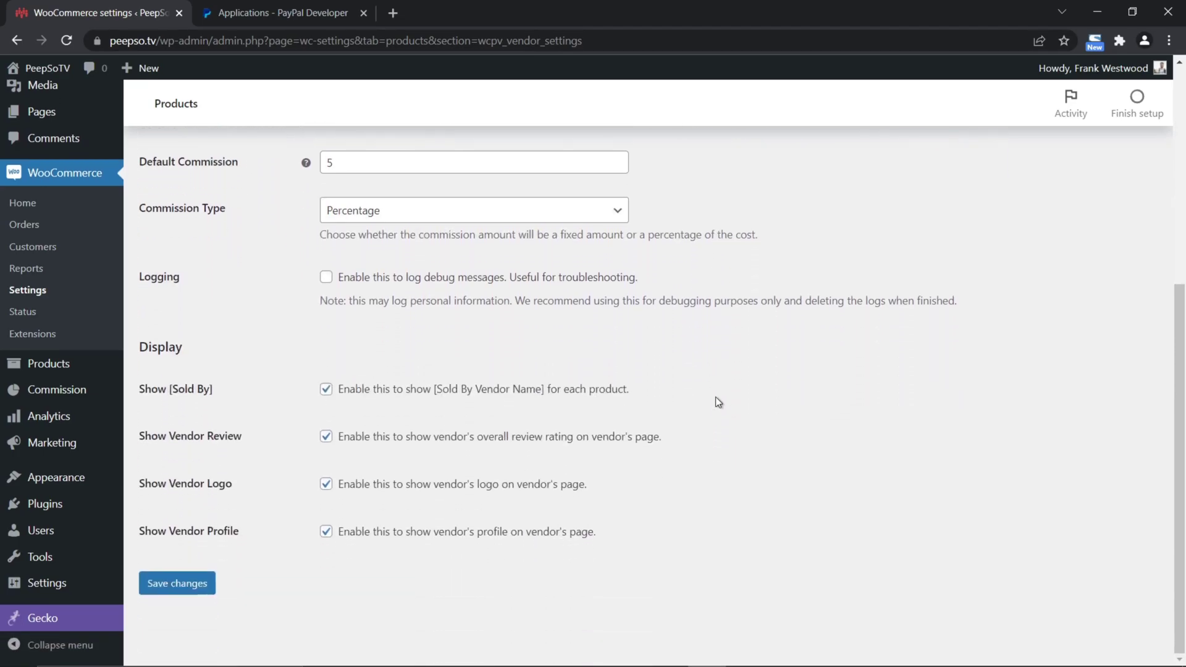
left_click(326, 388)
scroll(233, 585, "up", 1)
scroll(179, 596, "down", 1)
left_click(178, 596)
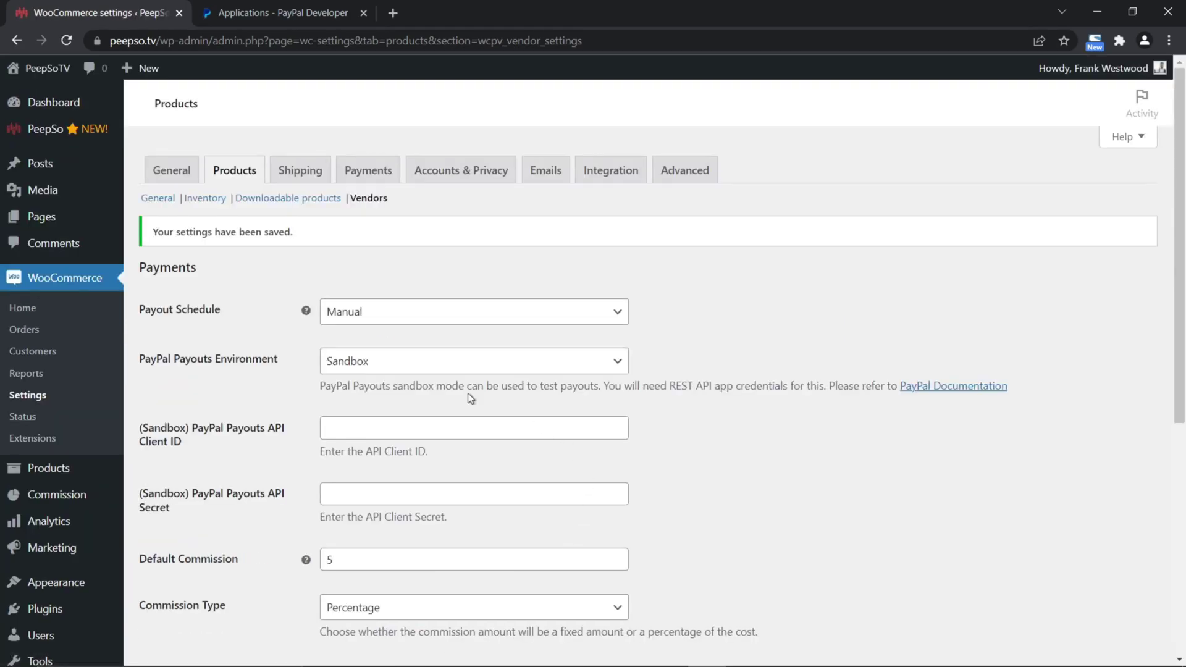
Go to PeepSo Configuration's WooCommerce section.
mouse_move(99, 137)
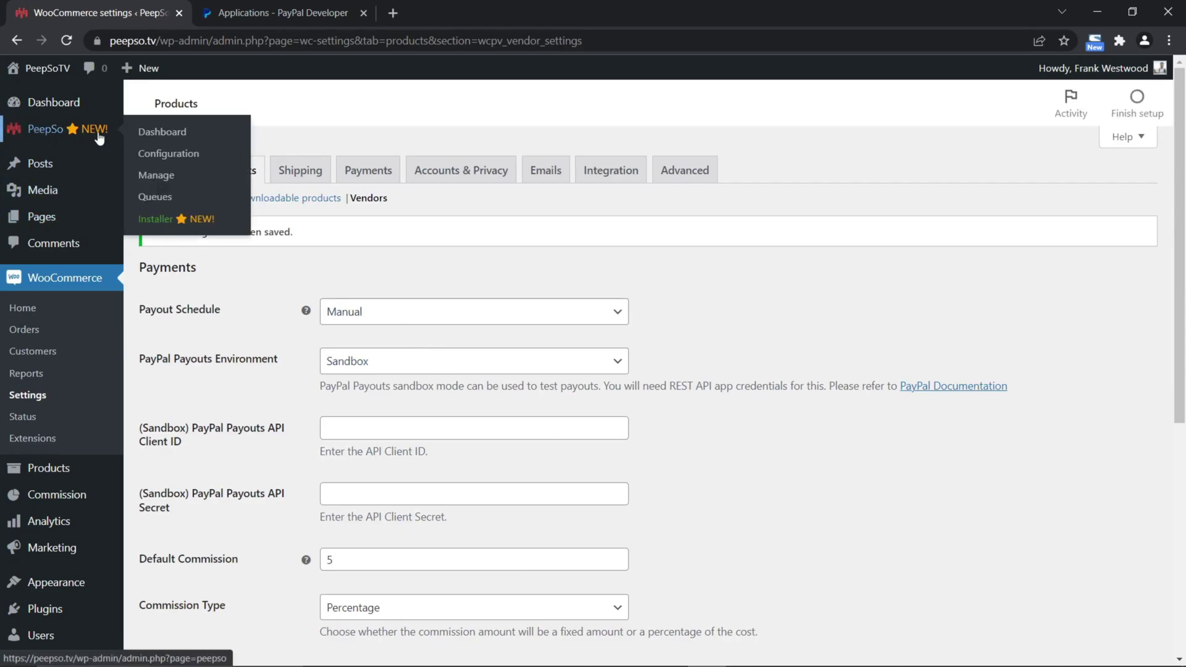
left_click(170, 153)
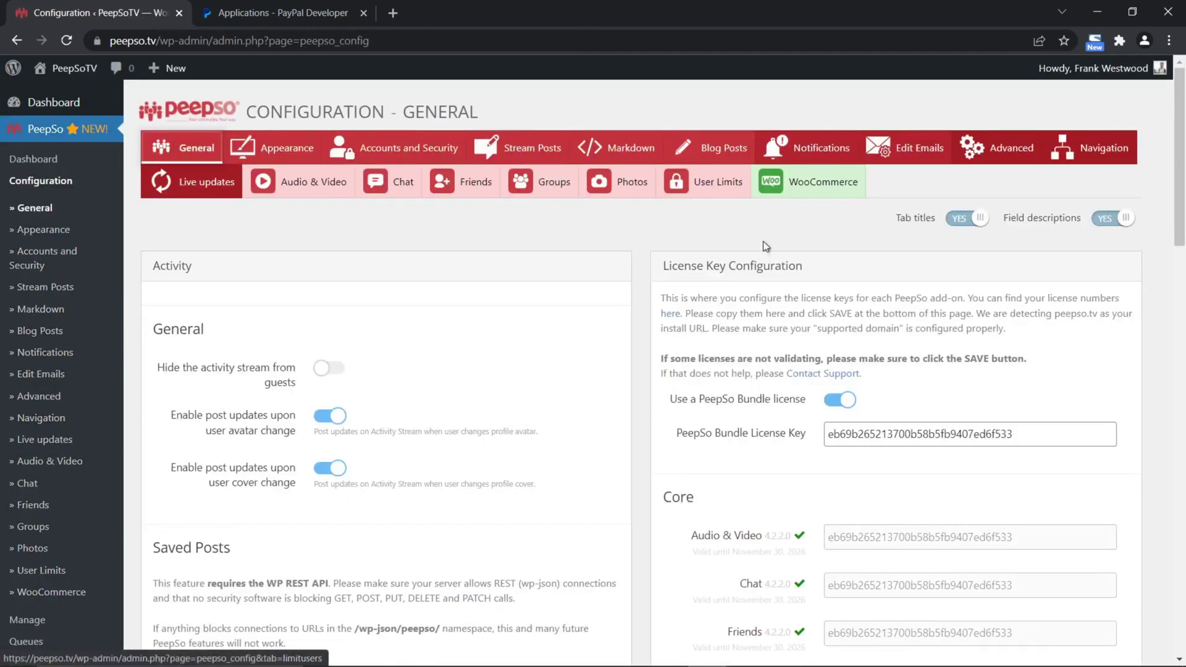
left_click(814, 182)
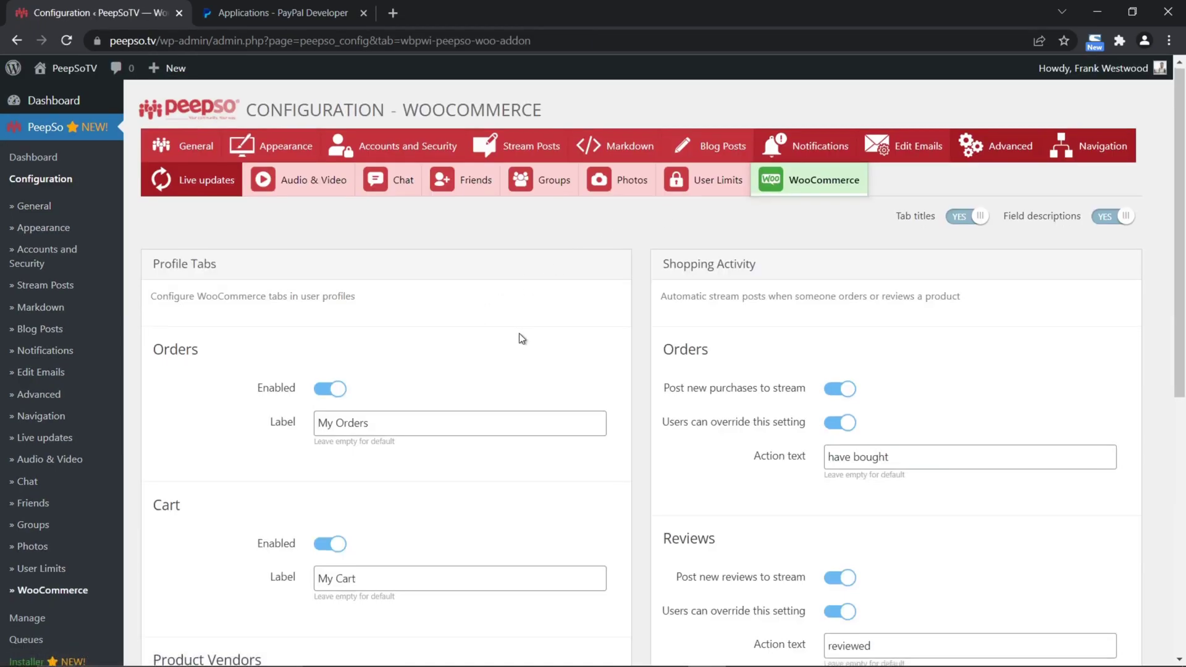
scroll(522, 337, "down", 5)
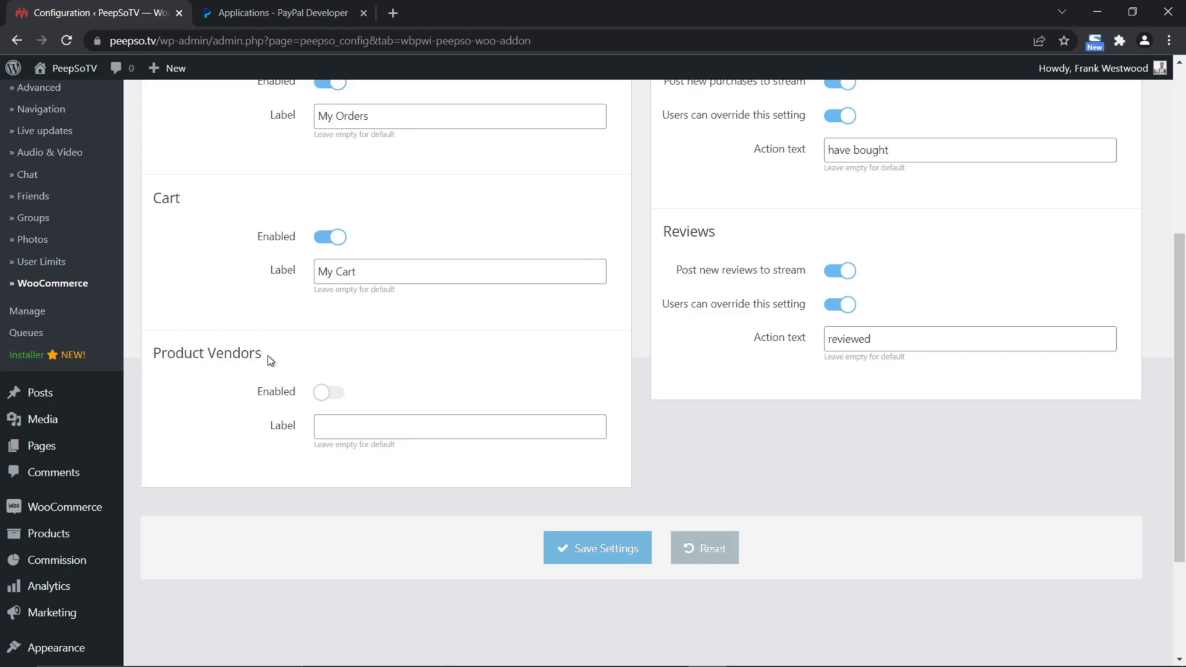
scroll(212, 287, "up", 5)
scroll(210, 309, "down", 3)
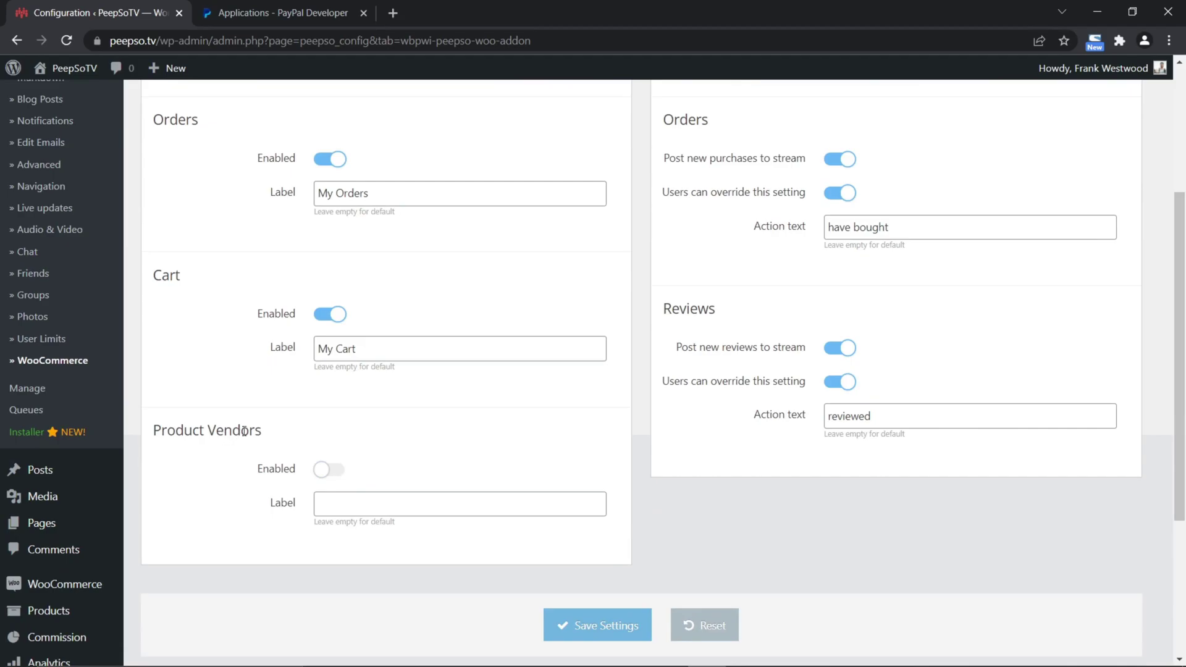
Enable the Product Vendors profile tab labelled 'Vendor' and save the PeepSo settings.
left_click(334, 471)
scroll(362, 500, "up", 1)
scroll(516, 495, "down", 3)
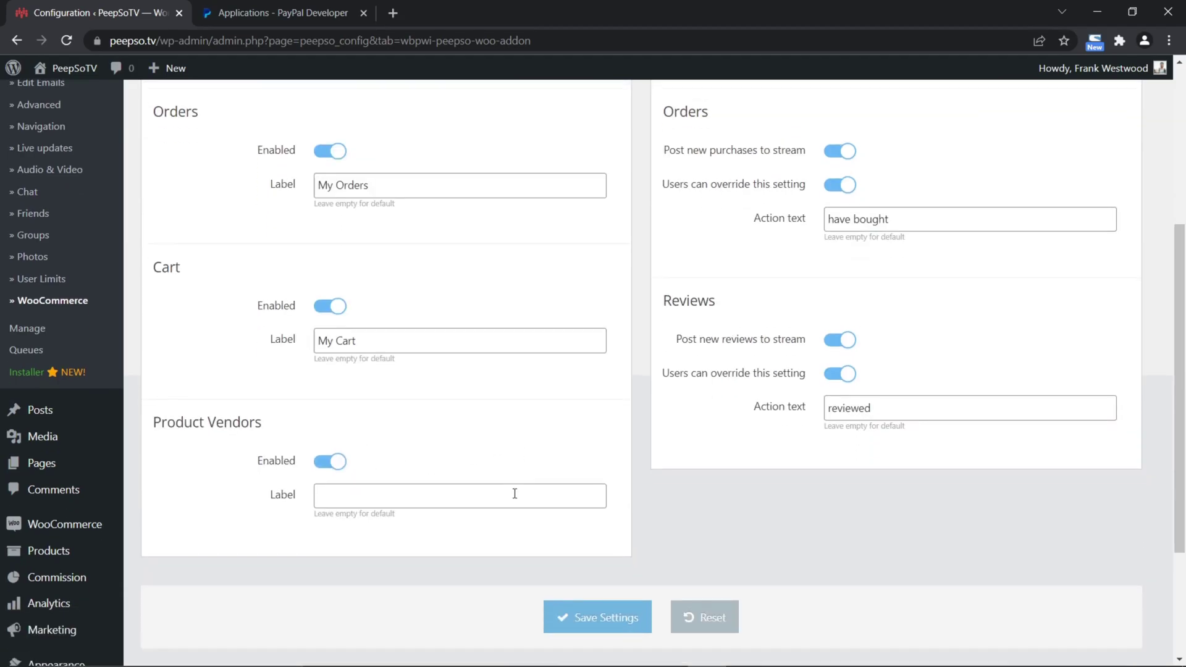
left_click(329, 407)
left_click(323, 429)
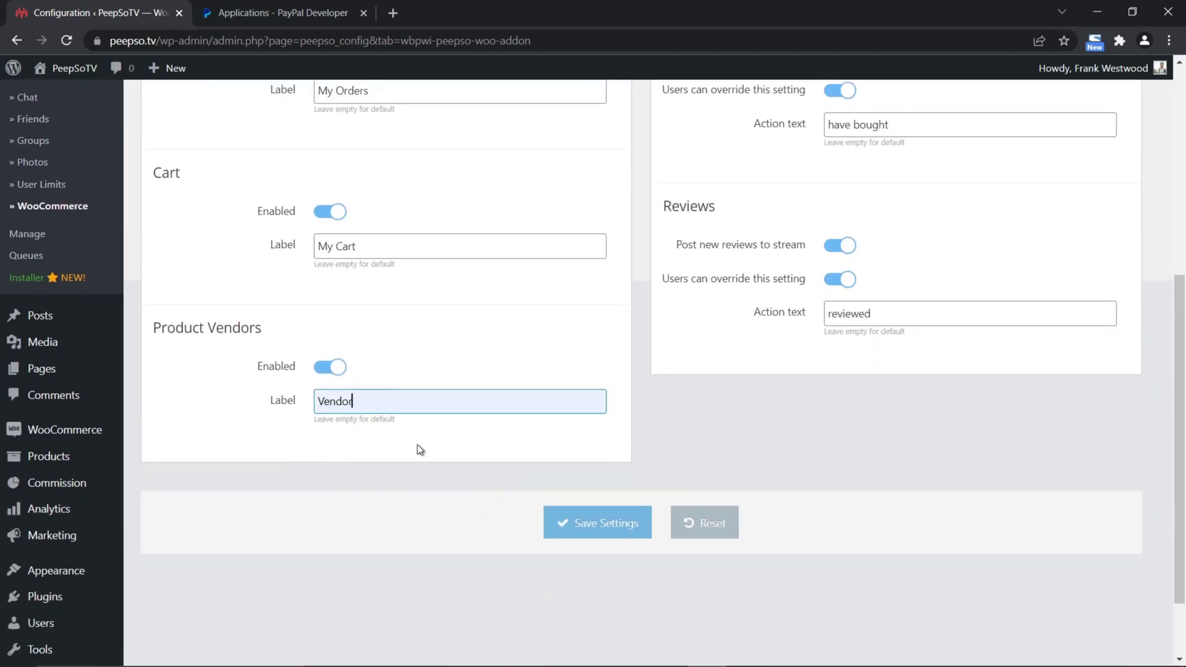
left_click(573, 526)
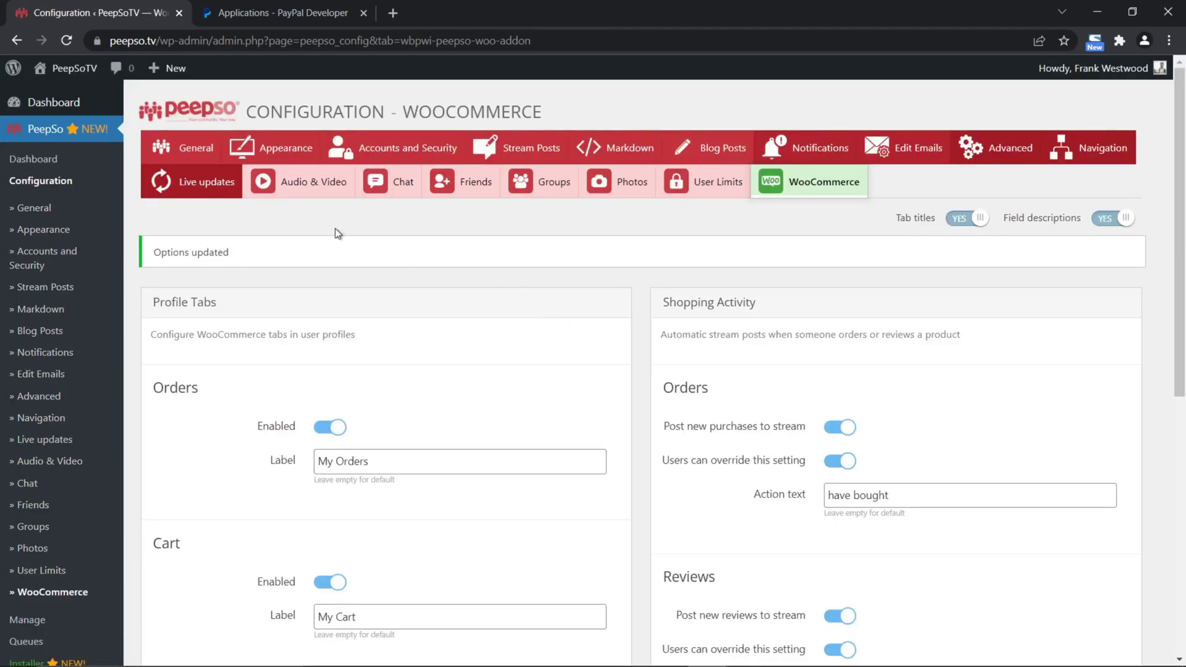
mouse_move(68, 67)
right_click(86, 95)
Open the community site in a new tab and check your profile's extra sections.
left_click(136, 106)
left_click(298, 13)
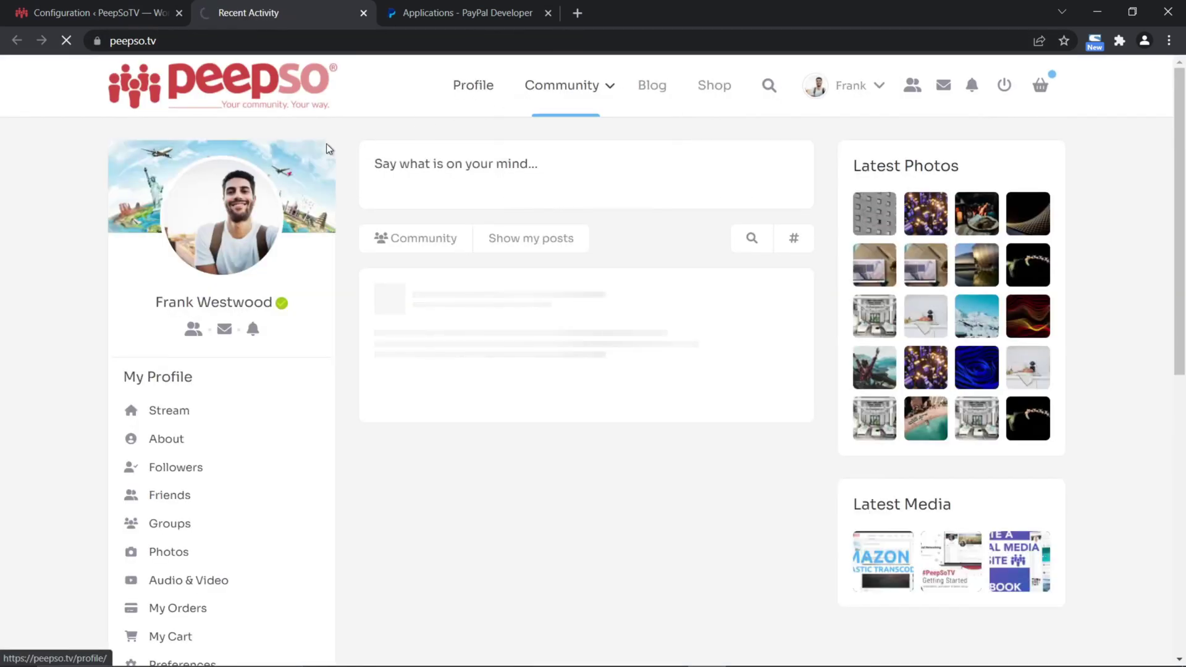
left_click(241, 241)
scroll(655, 386, "down", 1)
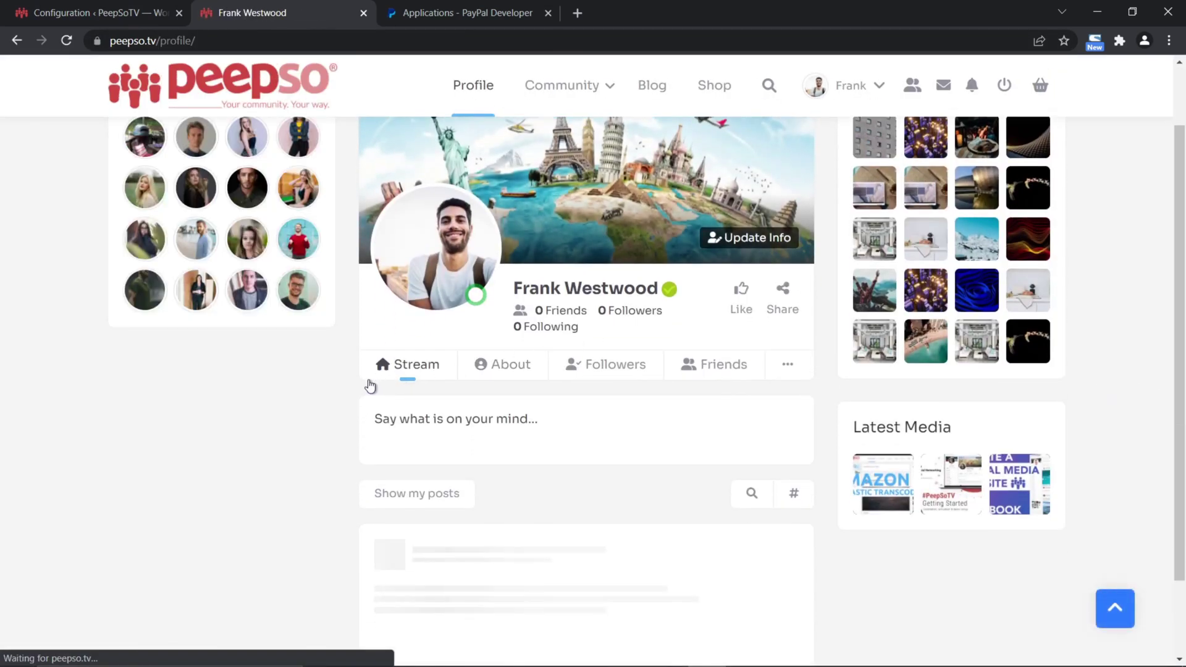
left_click(789, 370)
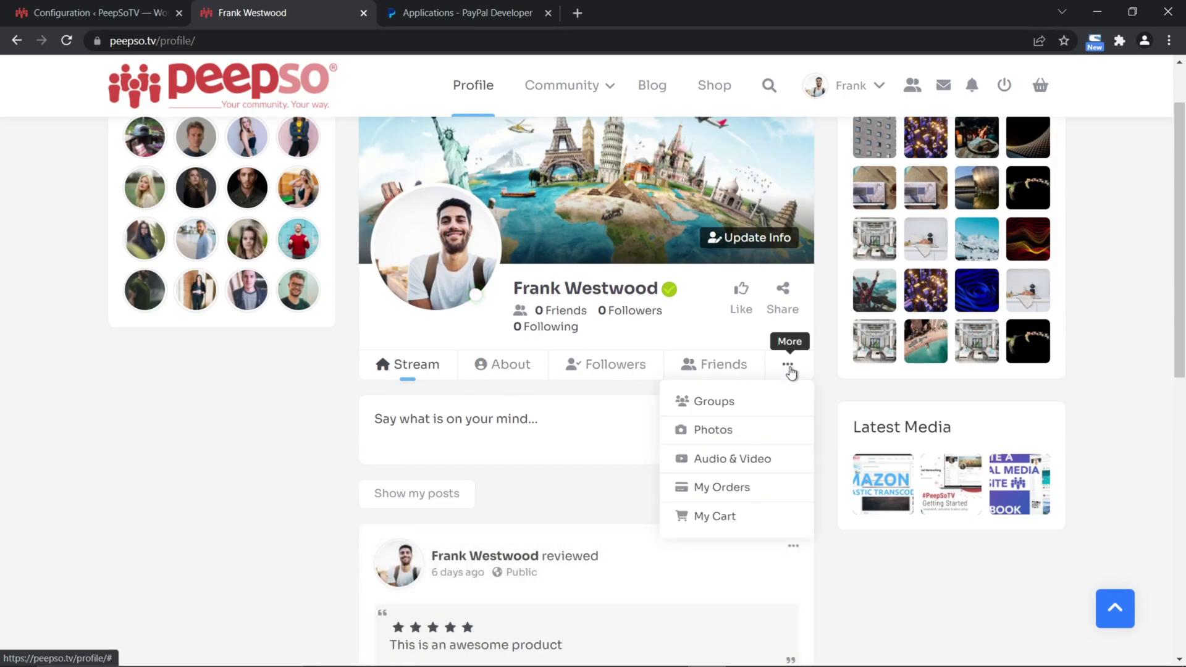
left_click(558, 492)
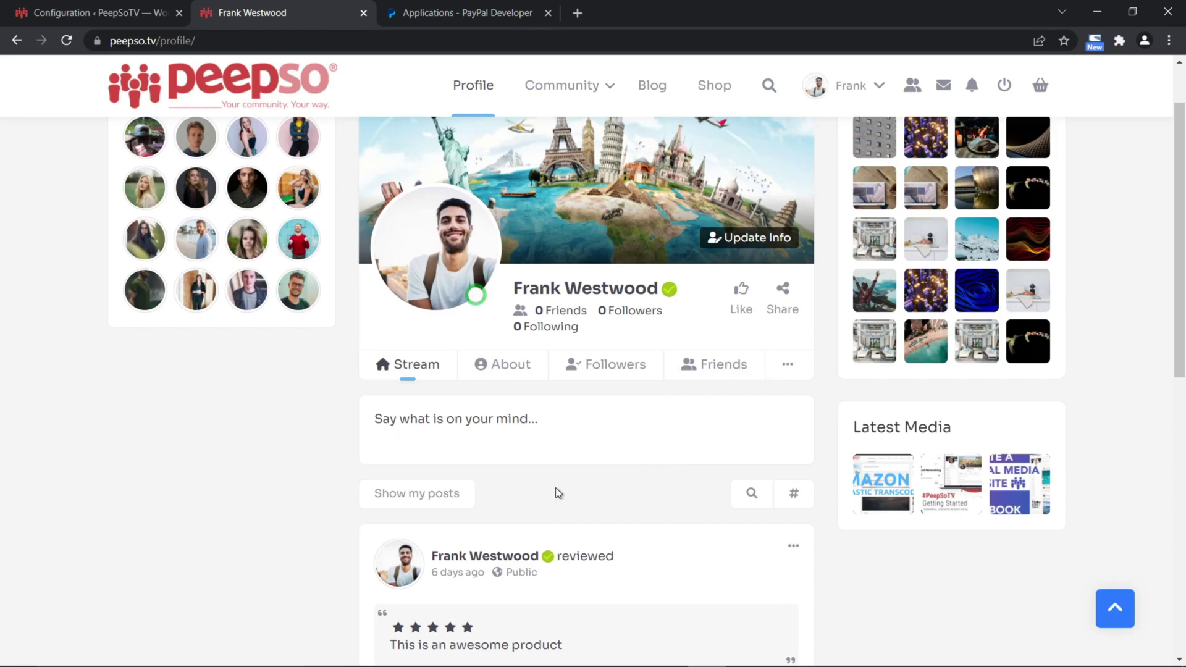
scroll(217, 468, "up", 2)
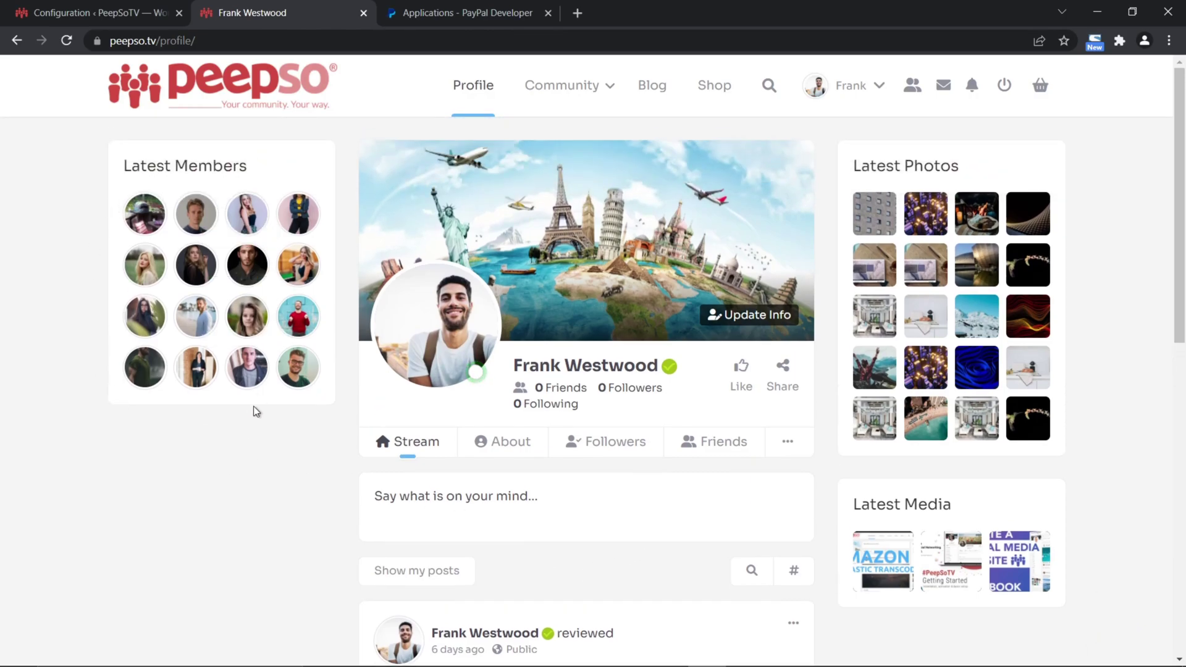
Look through another member's profile.
left_click(247, 214)
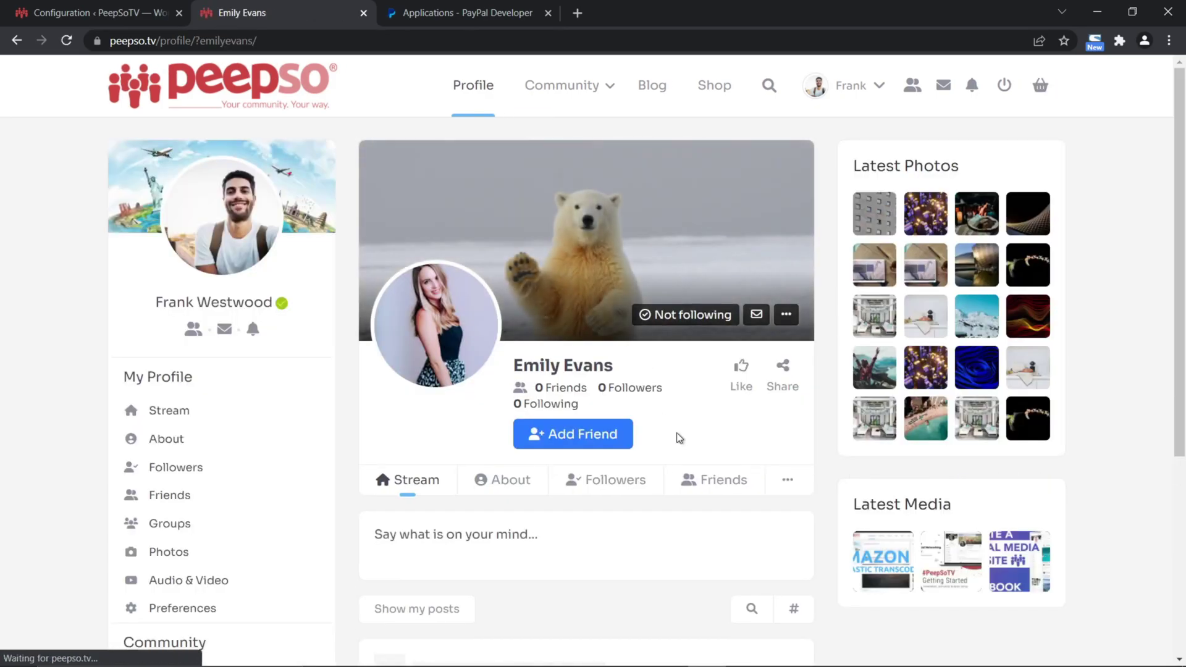
scroll(636, 458, "down", 3)
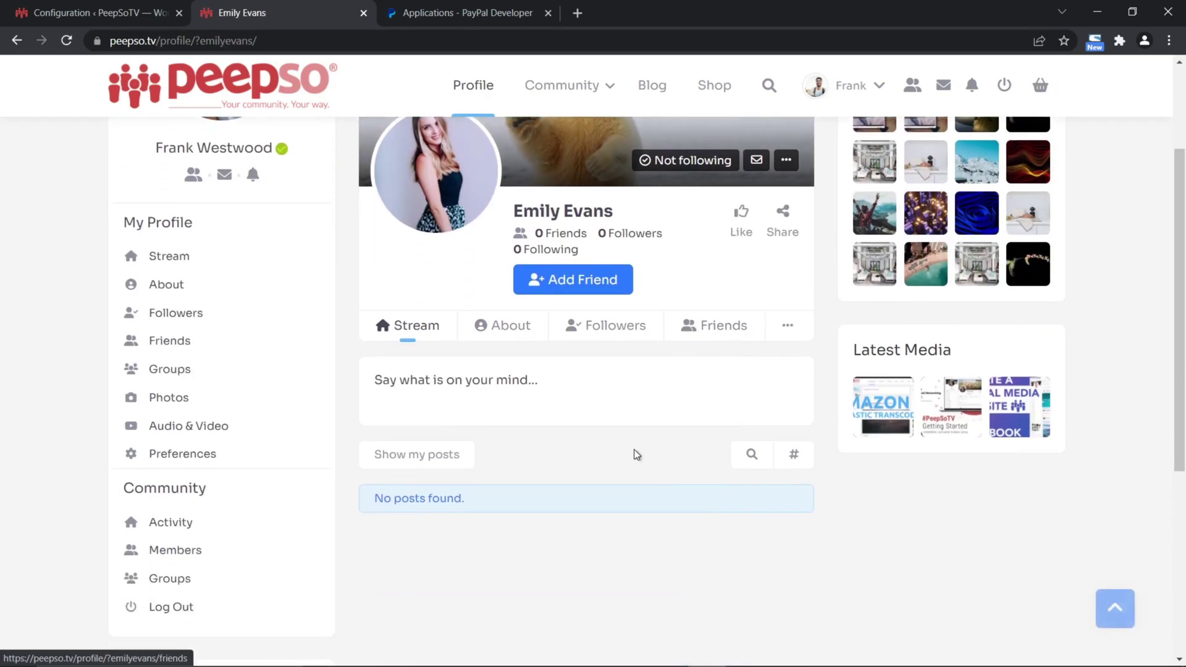
scroll(587, 400, "up", 1)
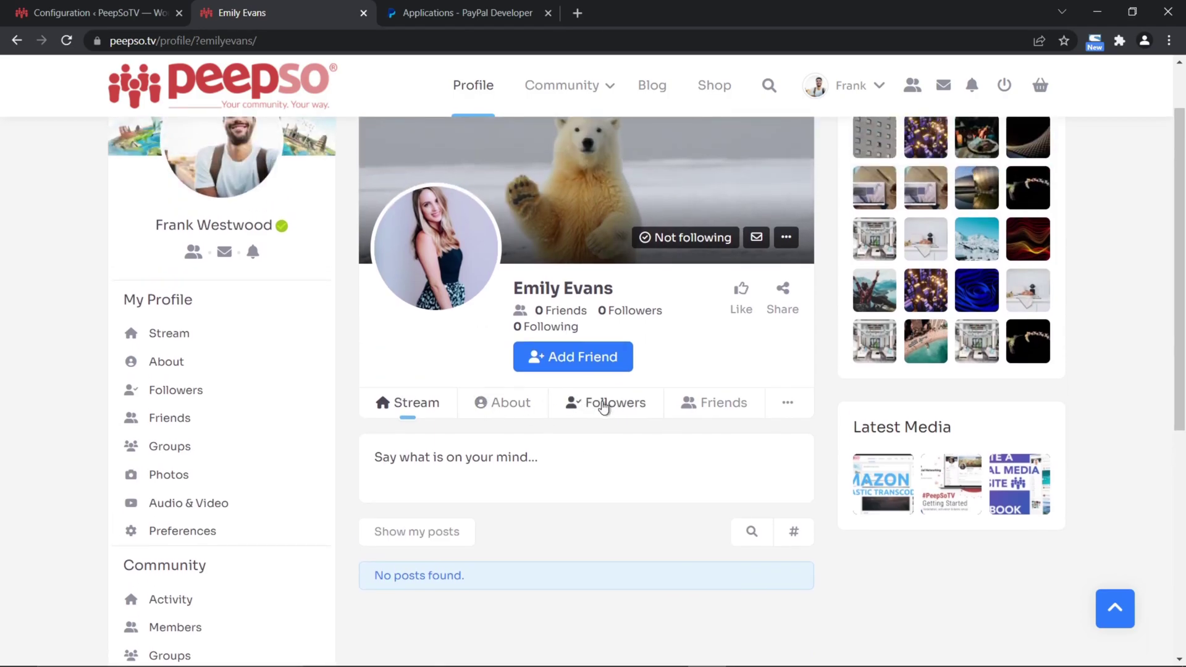
scroll(627, 451, "up", 1)
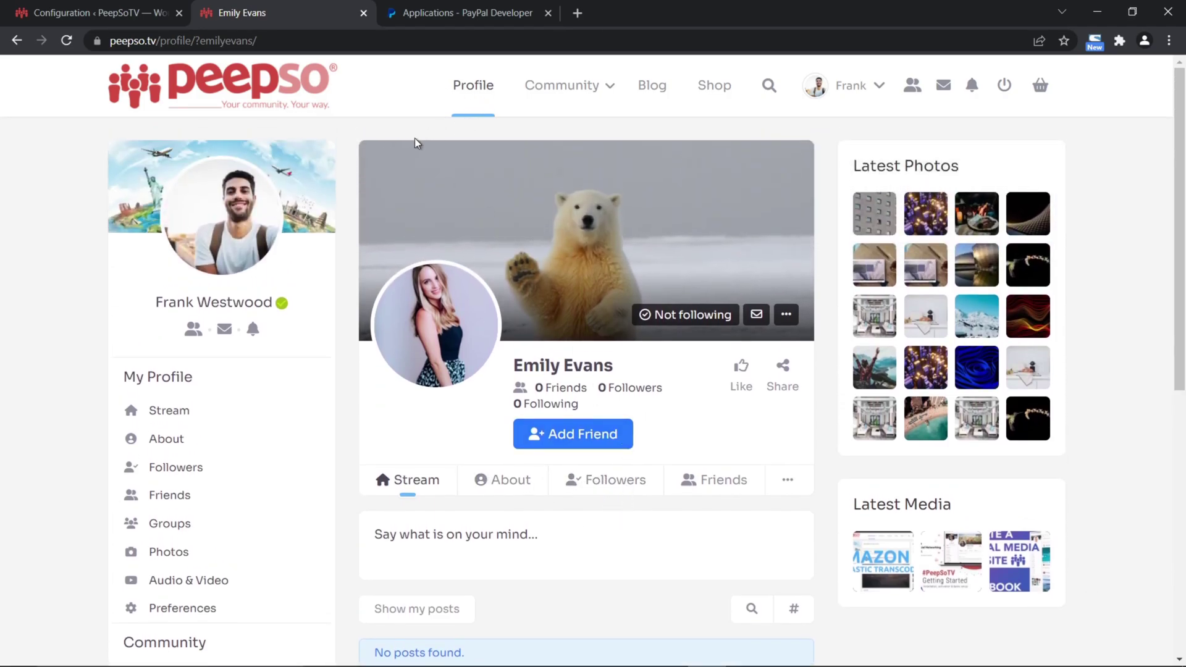
Visit the blog and your own profile, then return to the WooCommerce configuration tab.
left_click(655, 87)
left_click(460, 99)
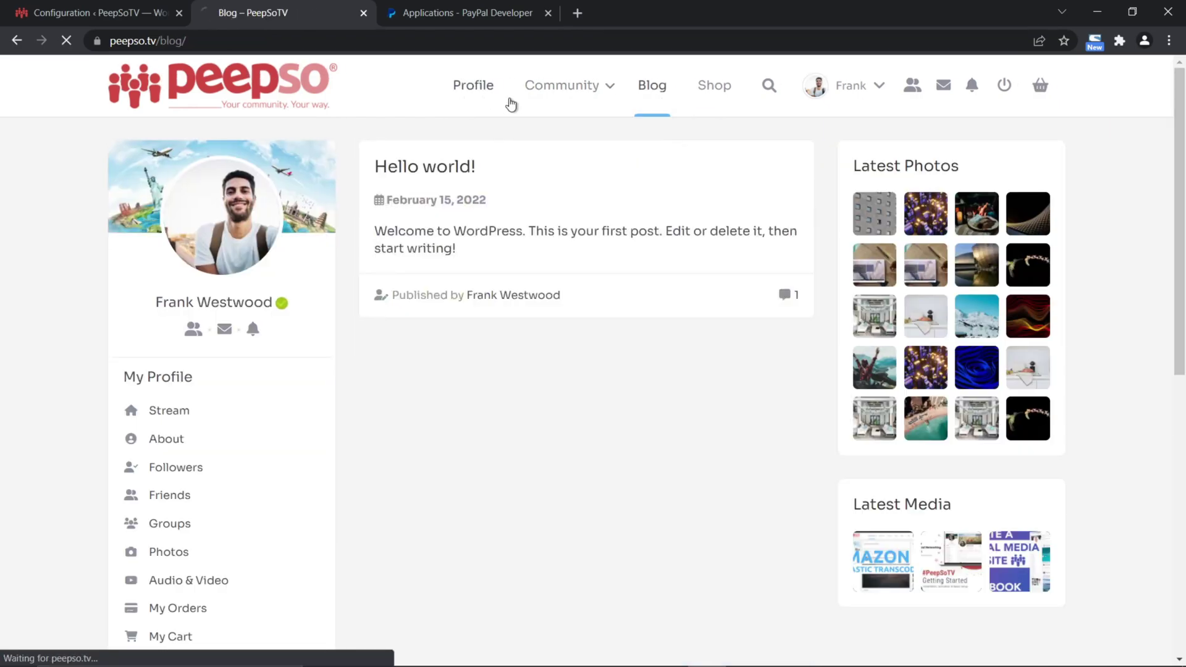
scroll(513, 451, "down", 1)
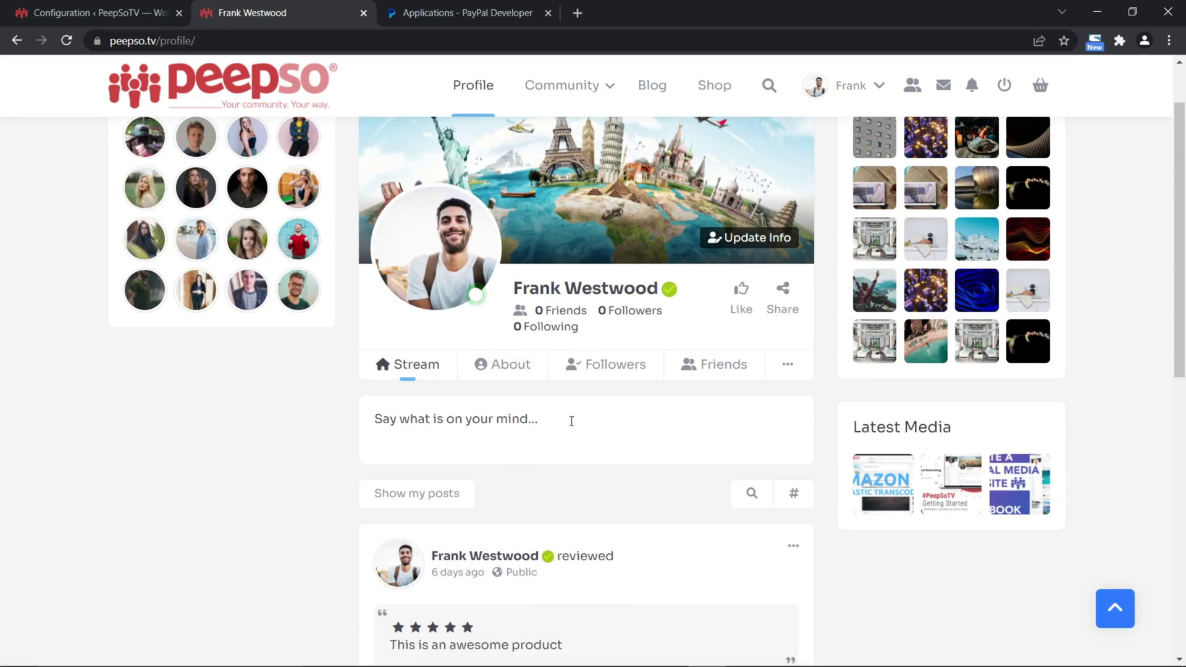
scroll(272, 433, "up", 1)
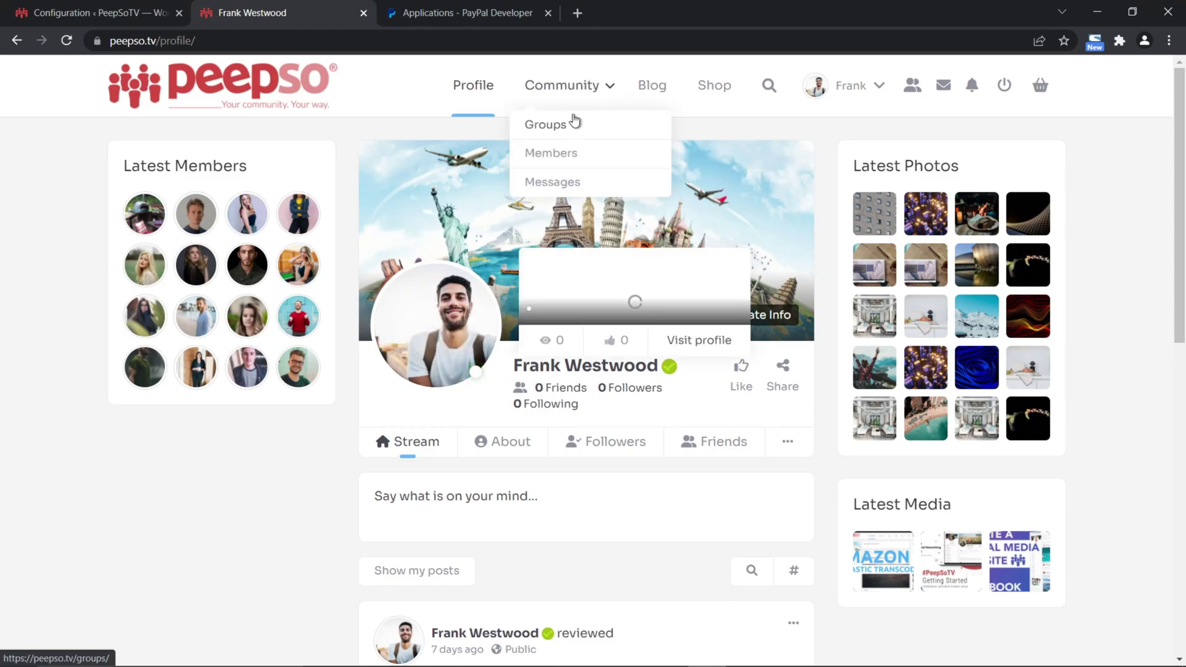
left_click(103, 17)
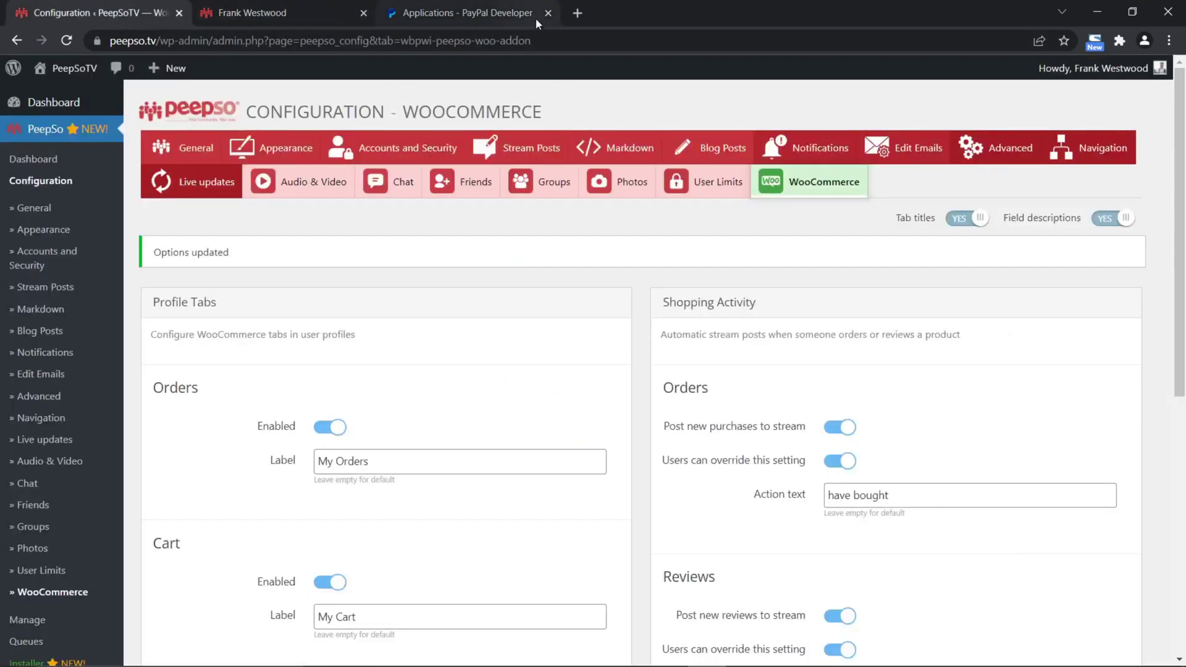
Close the PayPal developer tab and go to the Products › Vendors admin page.
left_click(534, 20)
left_click(548, 13)
left_click(72, 17)
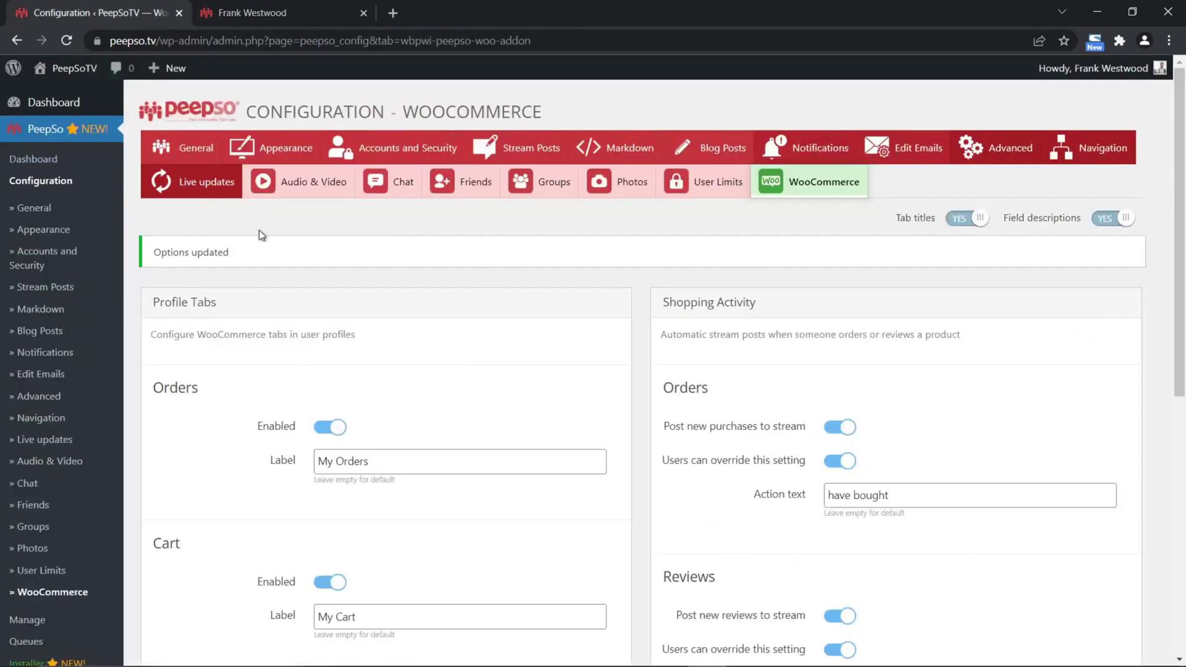
scroll(37, 266, "down", 5)
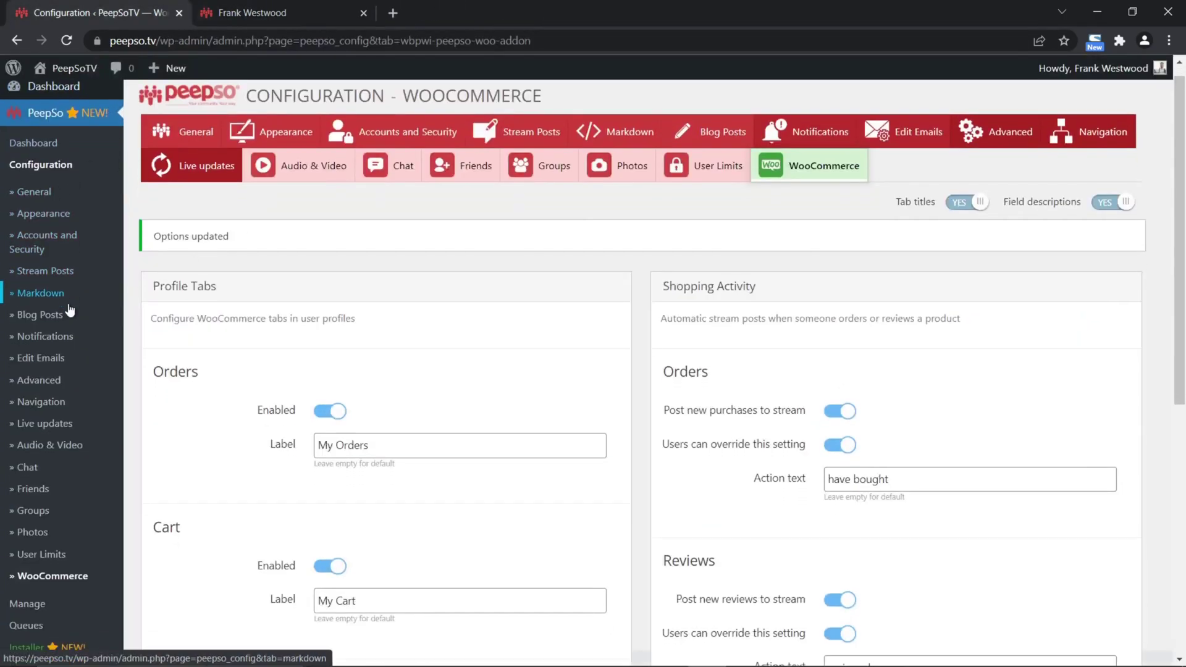
scroll(66, 297, "down", 2)
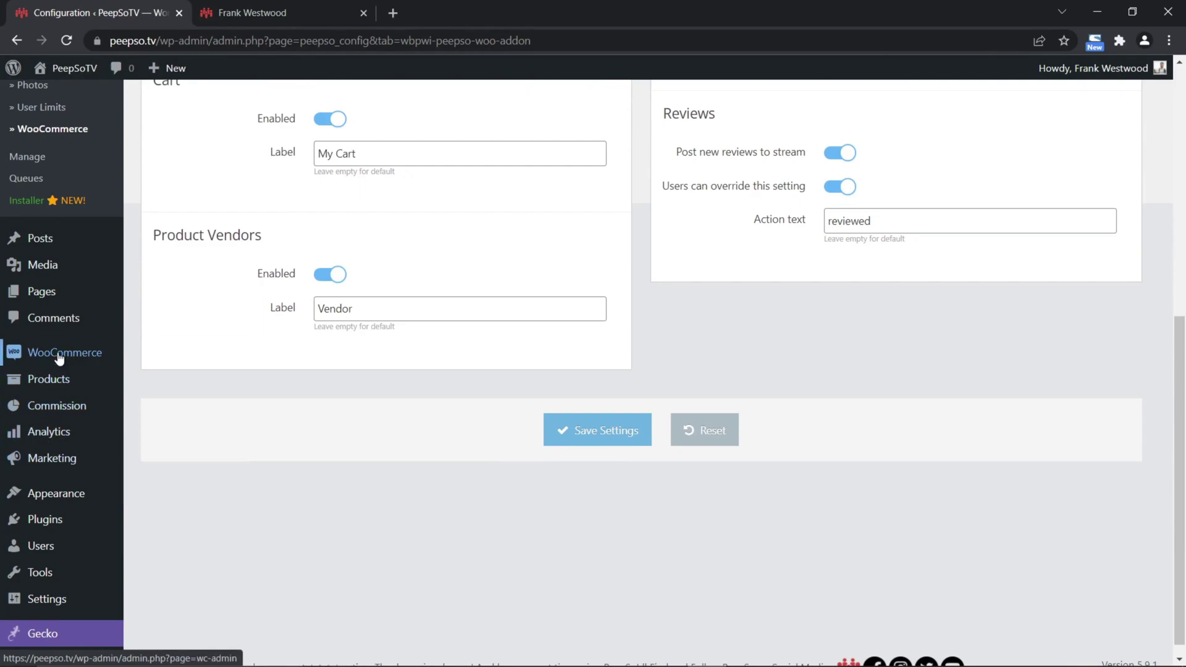
mouse_move(55, 359)
mouse_move(52, 380)
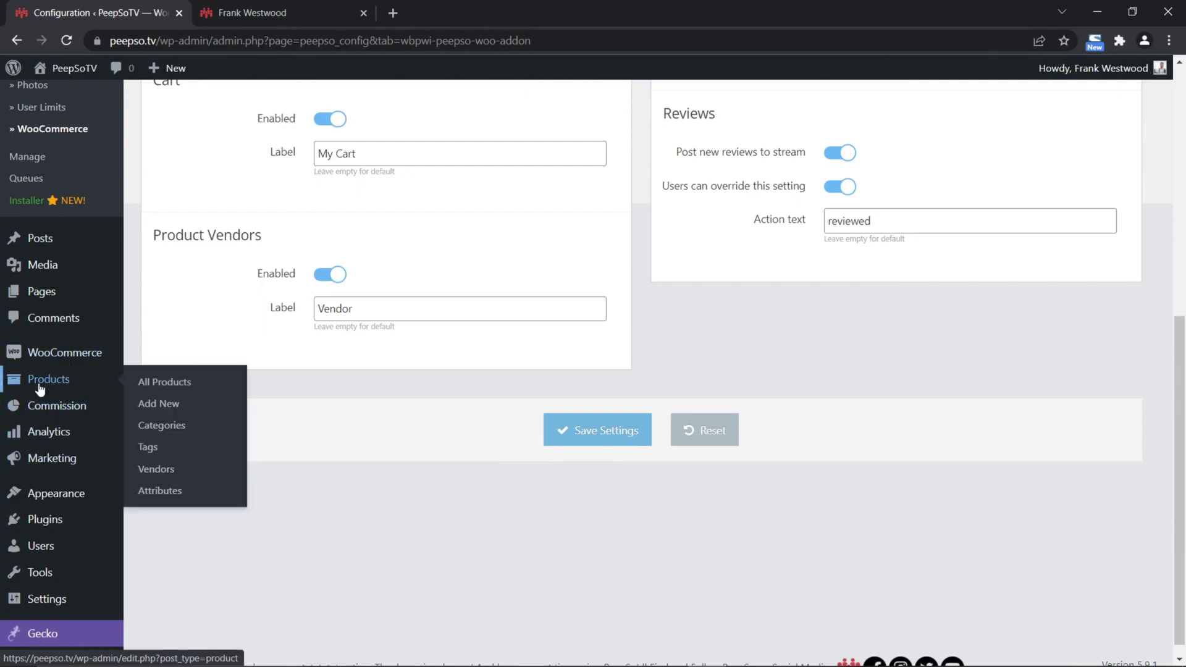
left_click(157, 472)
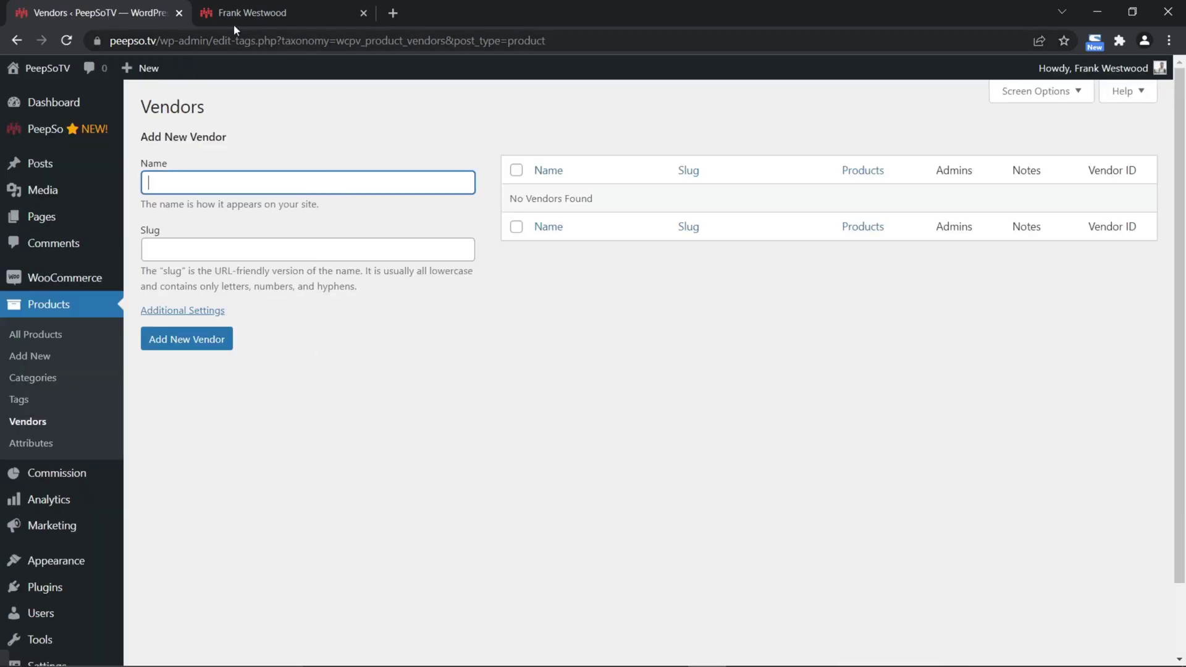
left_click(230, 17)
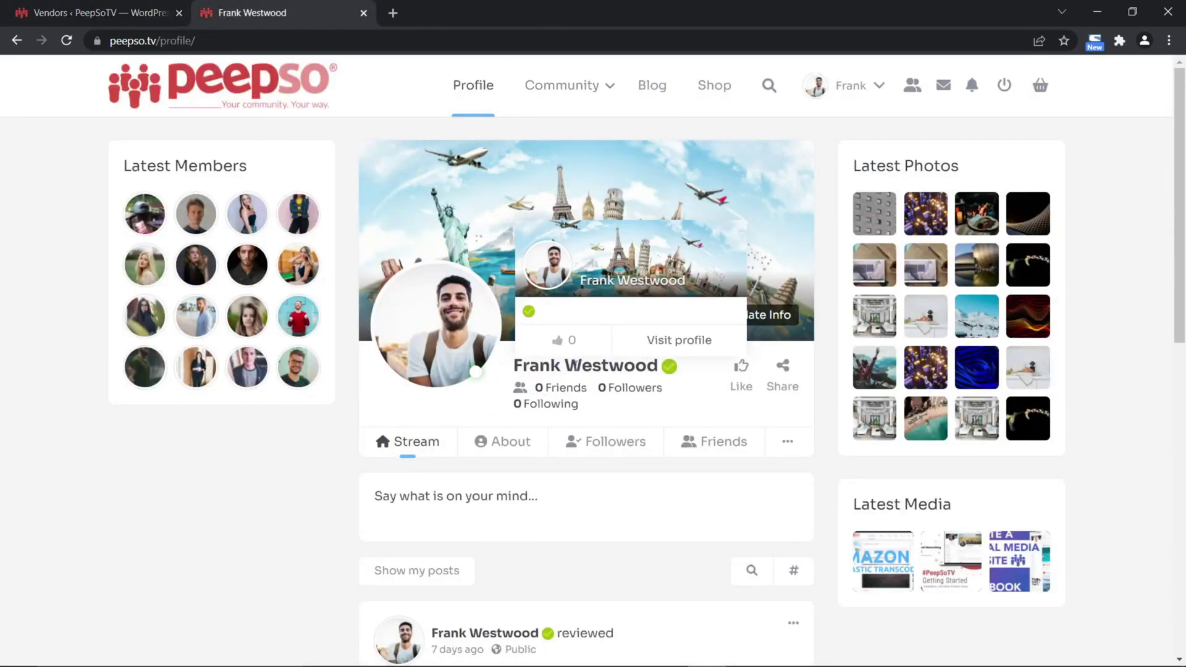
key("ctrl+shift+Tab")
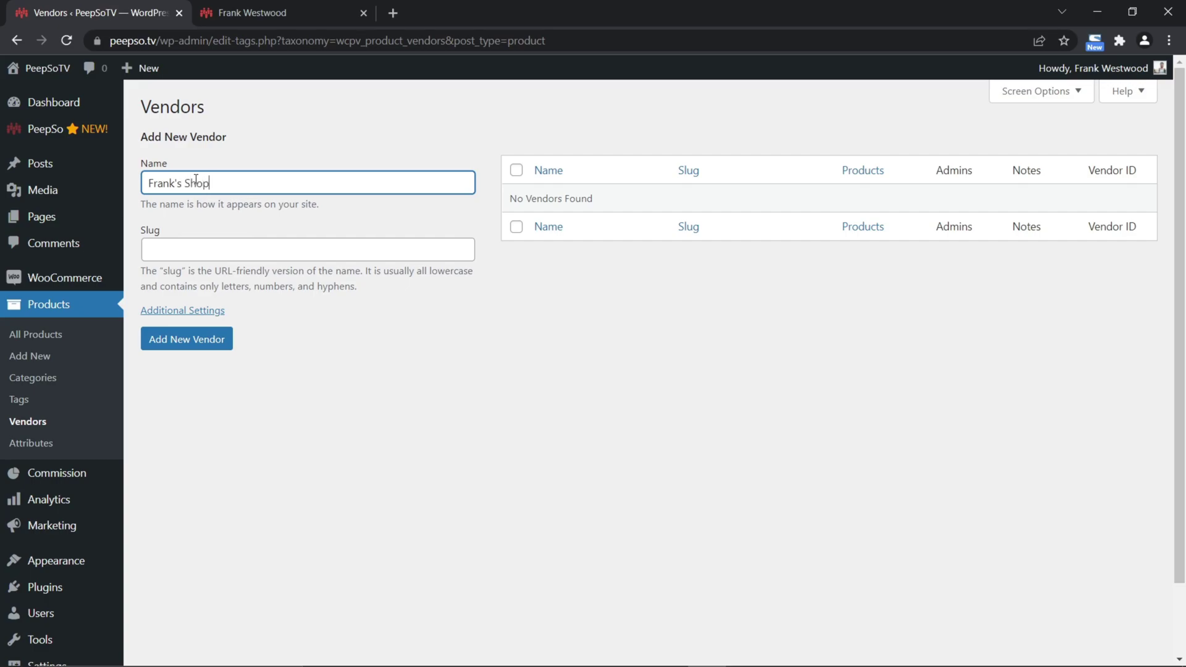
Add the vendor Frank's Shop with slug franks-shop.
left_click(165, 246)
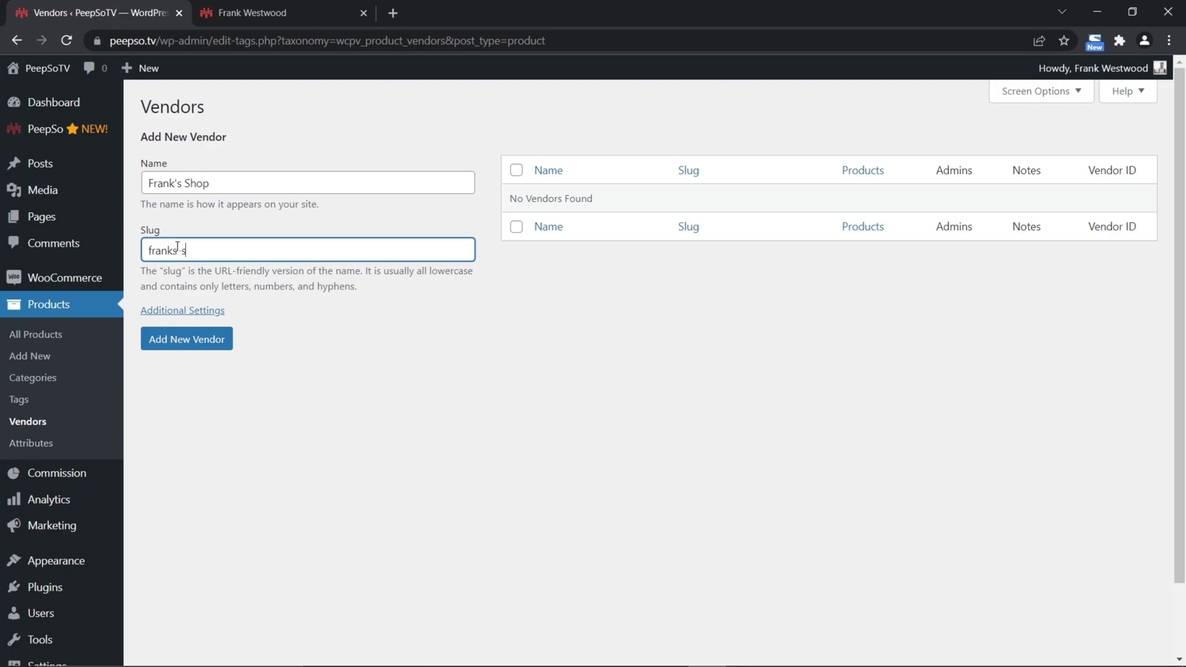
type("franks-shop")
left_click(163, 342)
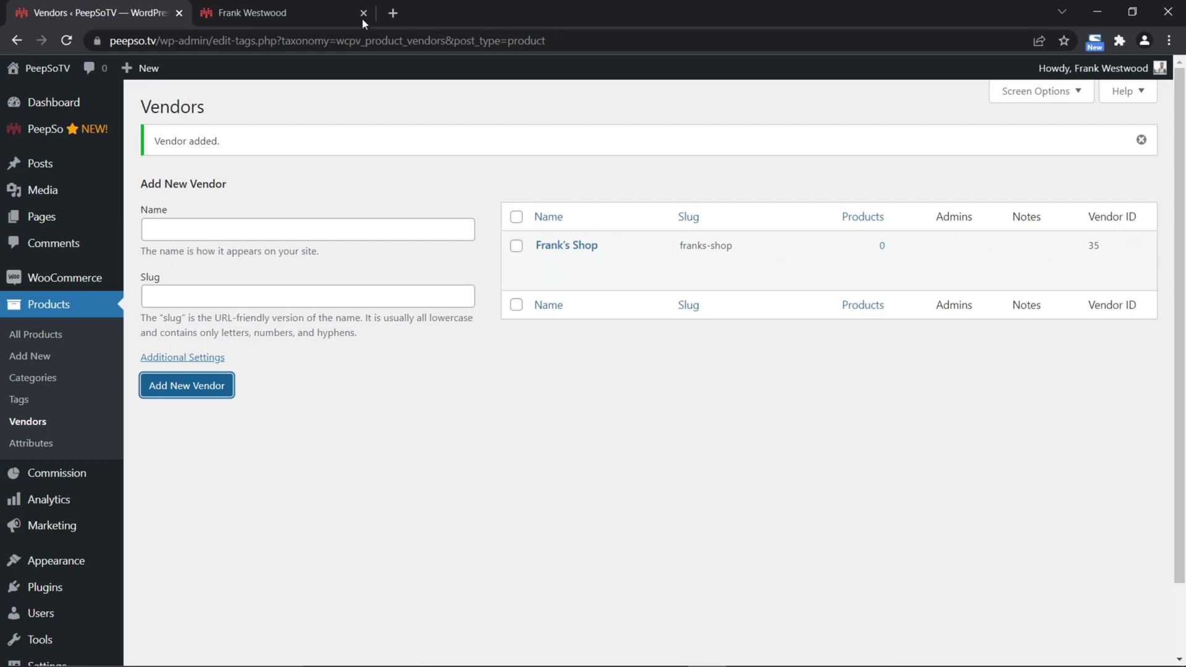
left_click(289, 17)
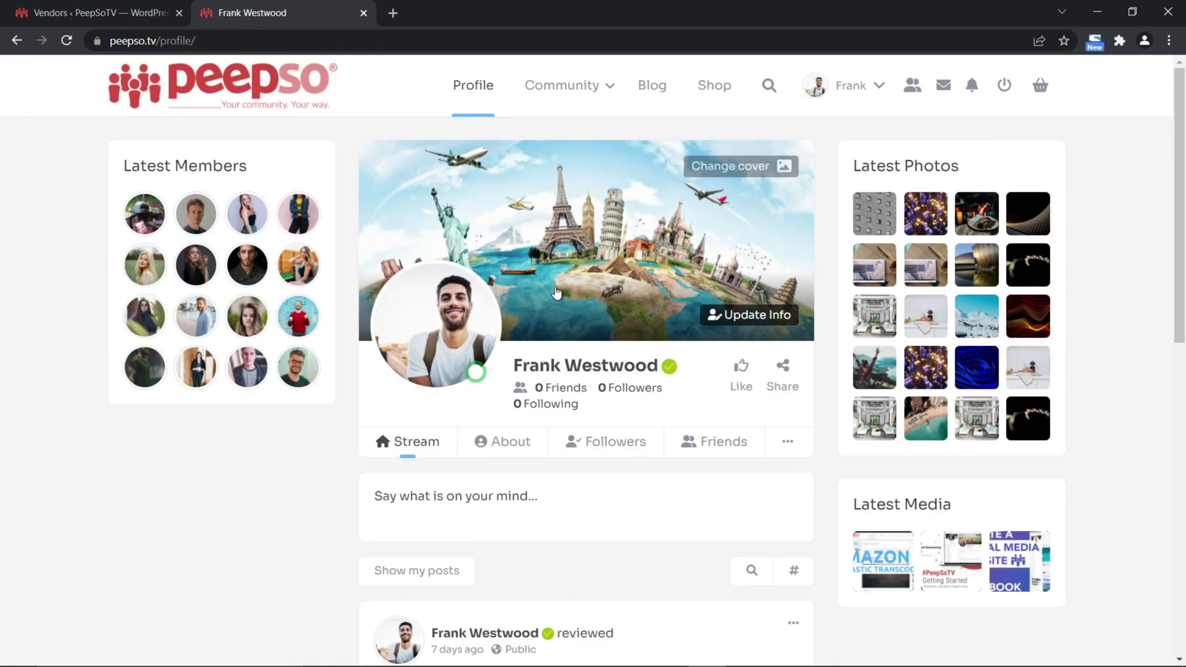
left_click(470, 87)
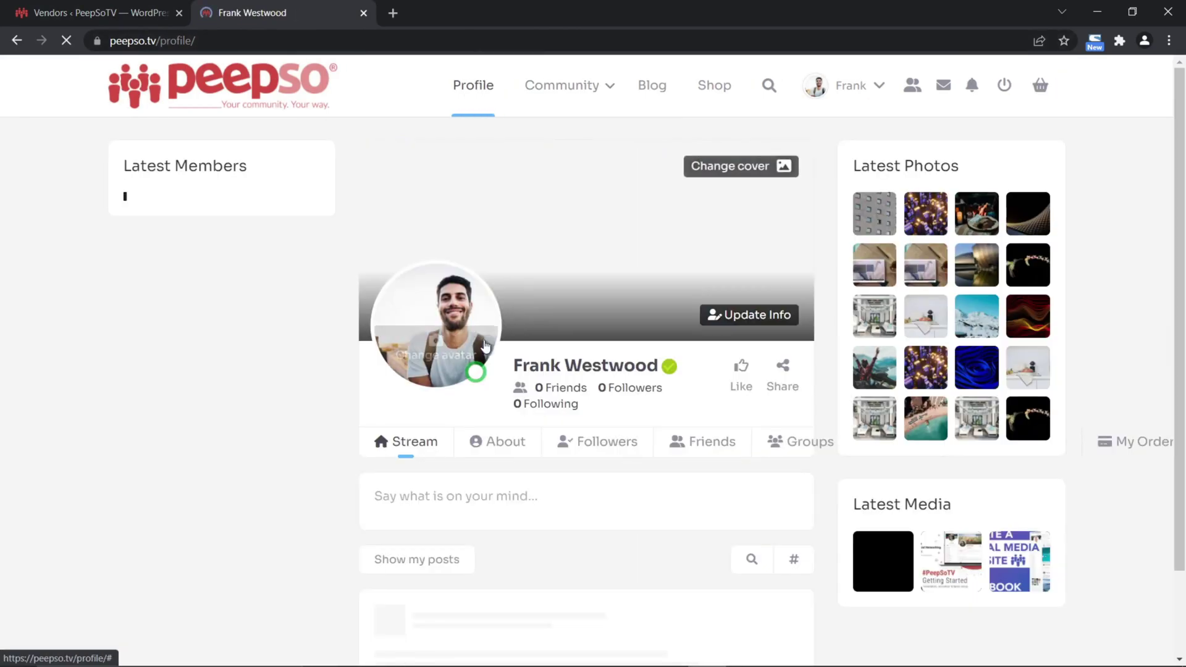
left_click(787, 441)
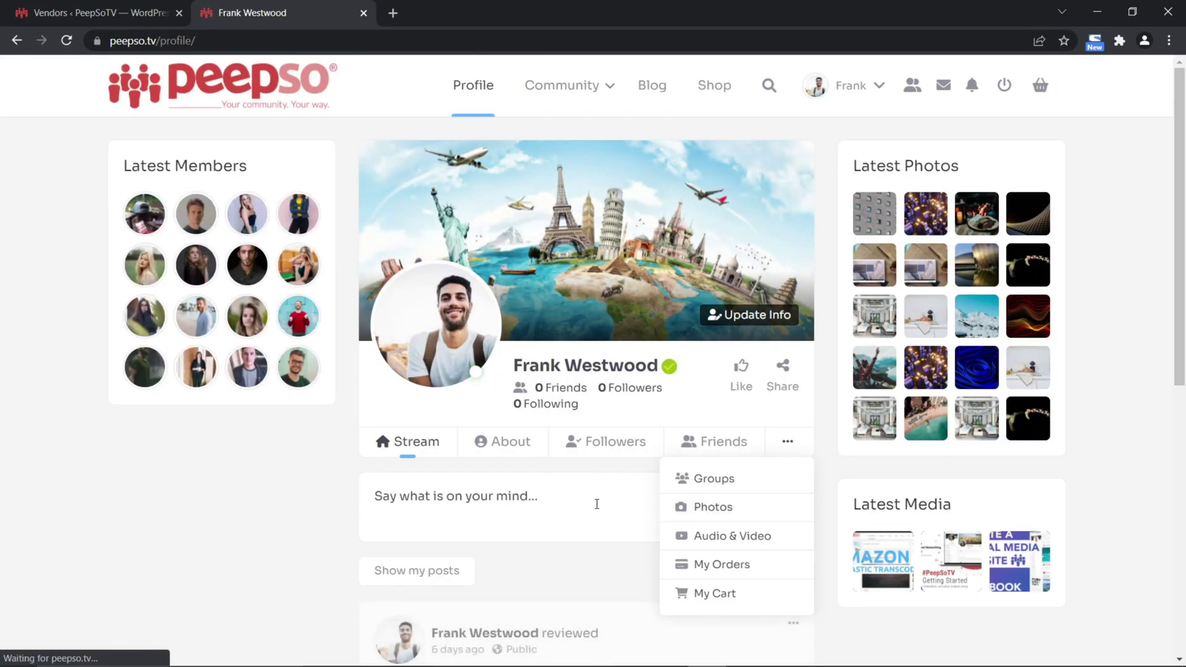
left_click(787, 442)
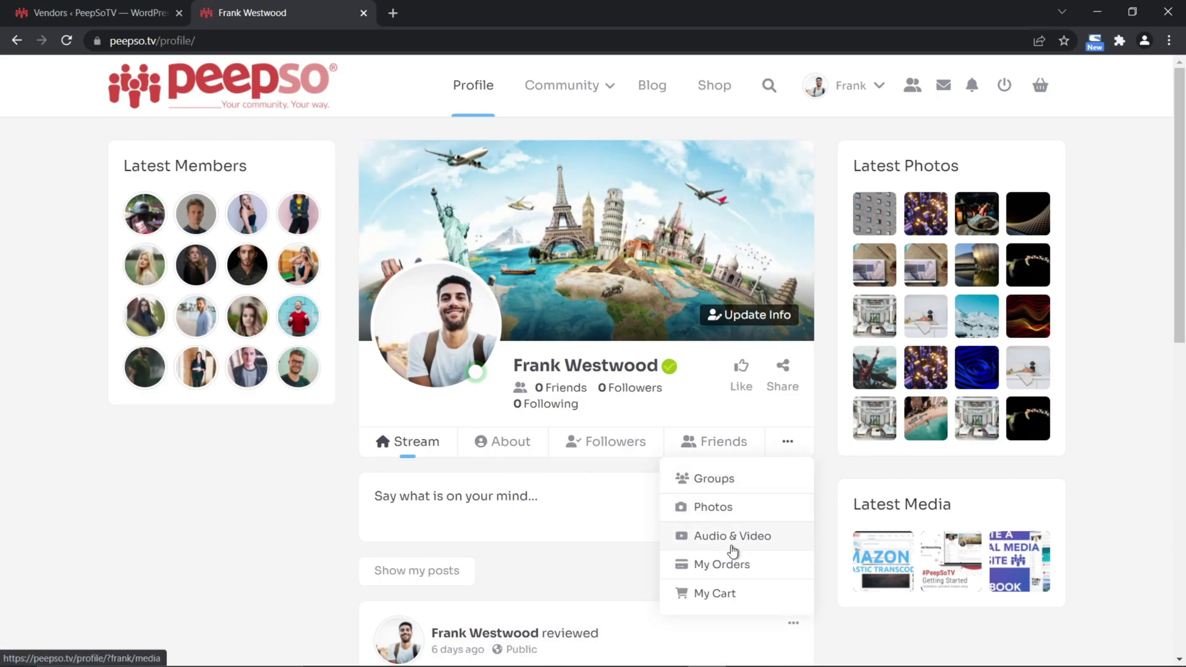
left_click(123, 13)
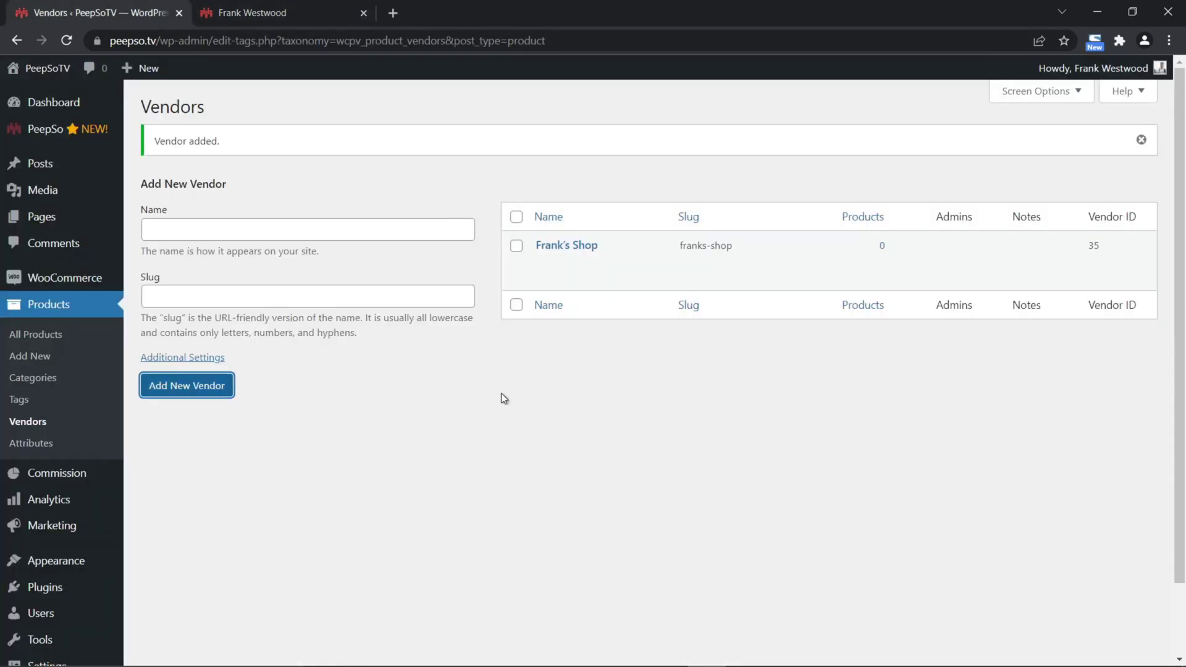
Open Frank's Shop in the Edit Vendor page.
left_click(543, 263)
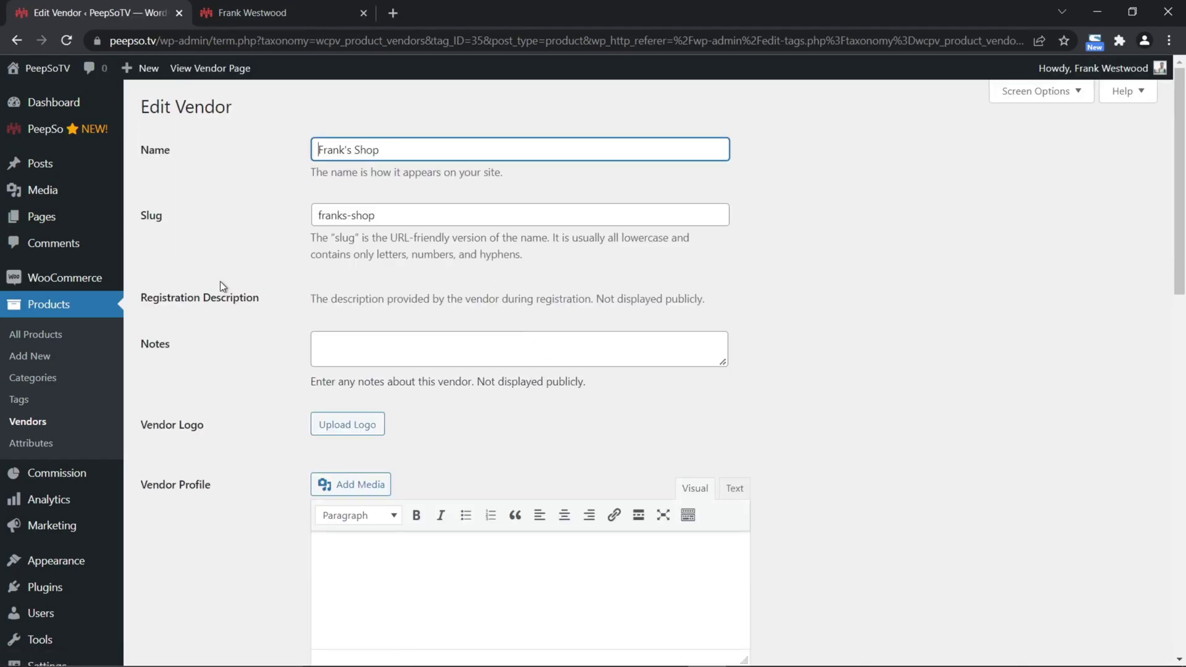
left_click(326, 346)
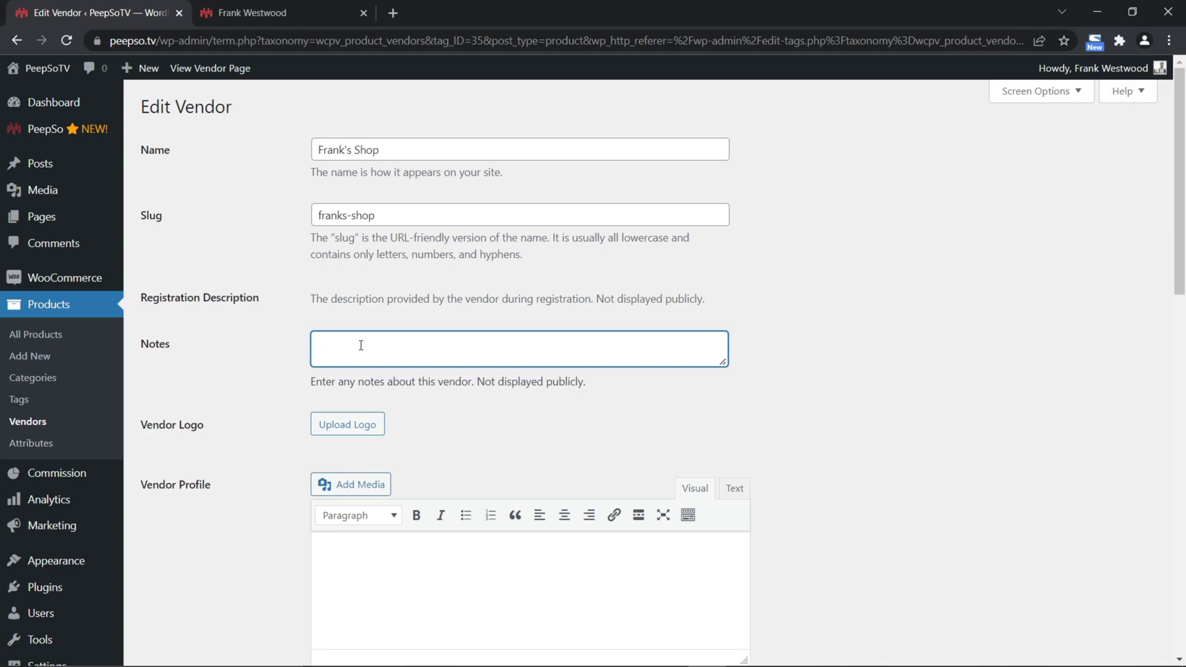
scroll(235, 395, "down", 1)
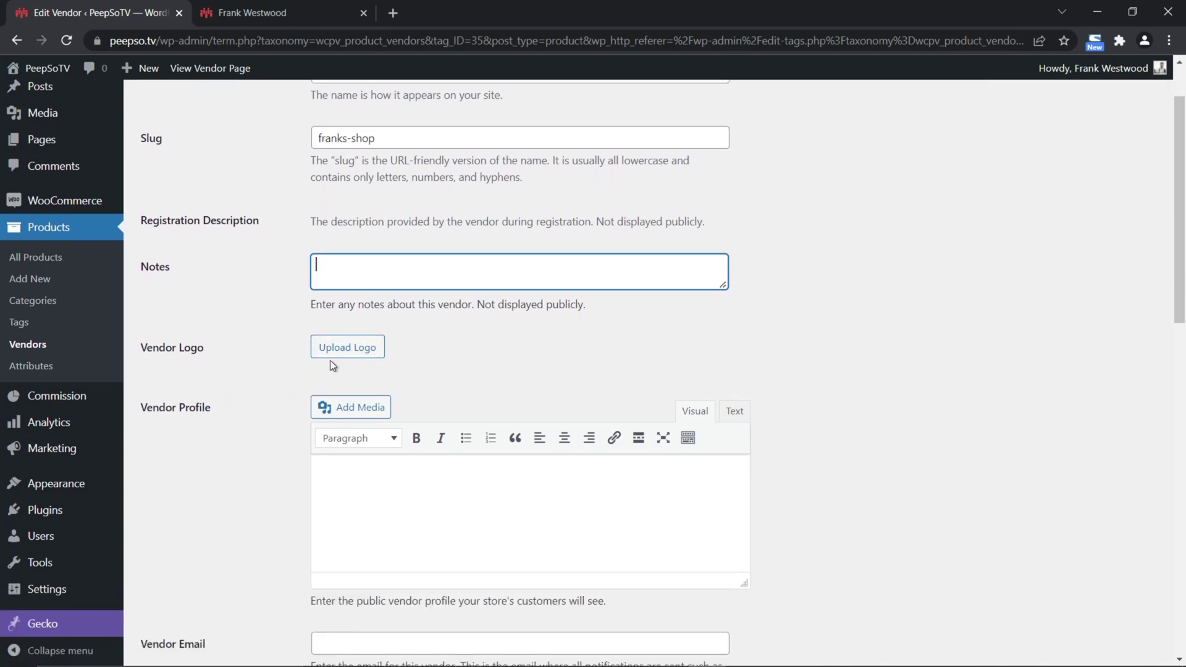
scroll(222, 361, "down", 4)
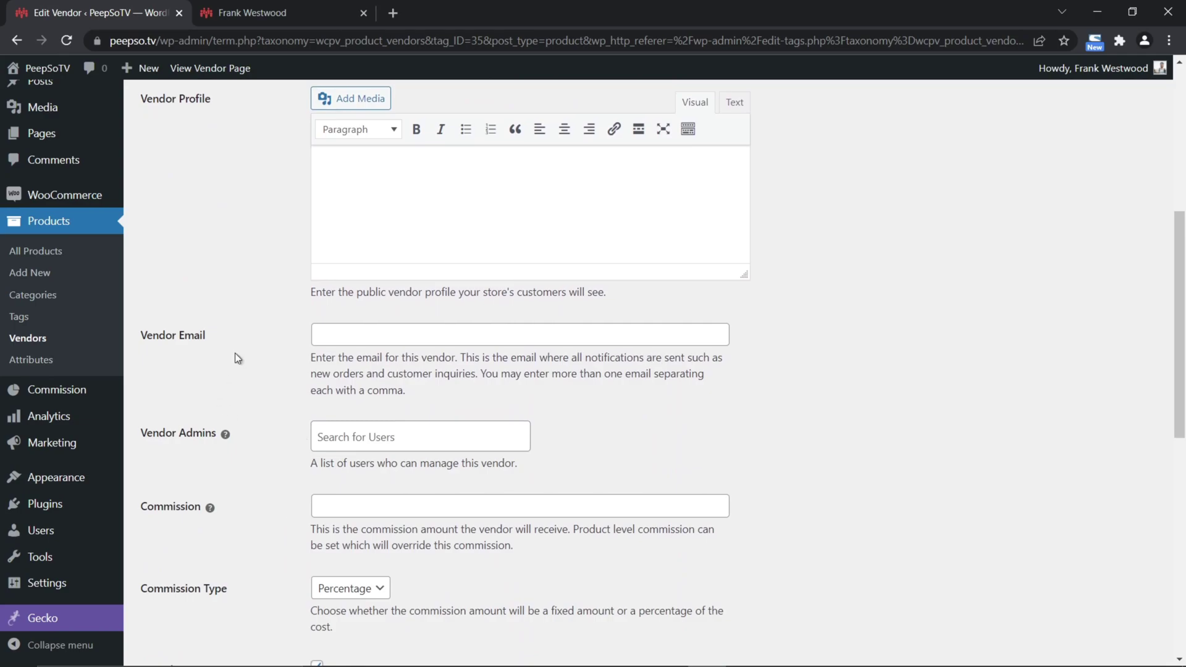
Search for the administrator's username and add that account under Vendor Admins.
left_click(385, 441)
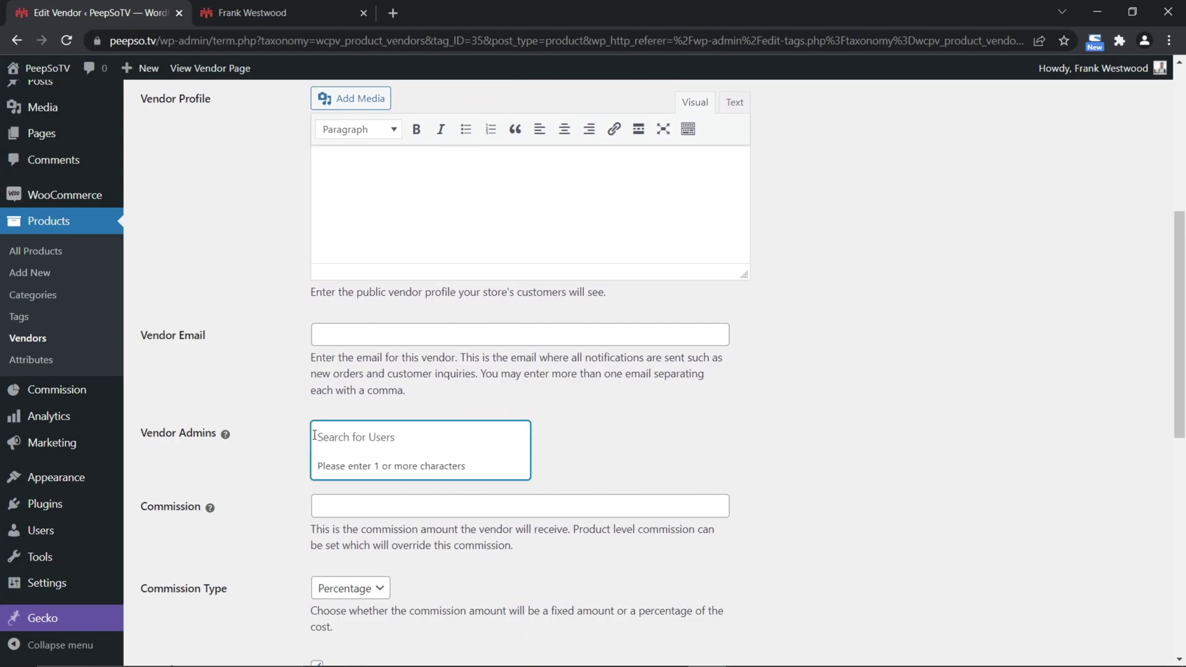
left_click(252, 429)
left_click(348, 437)
type("frank")
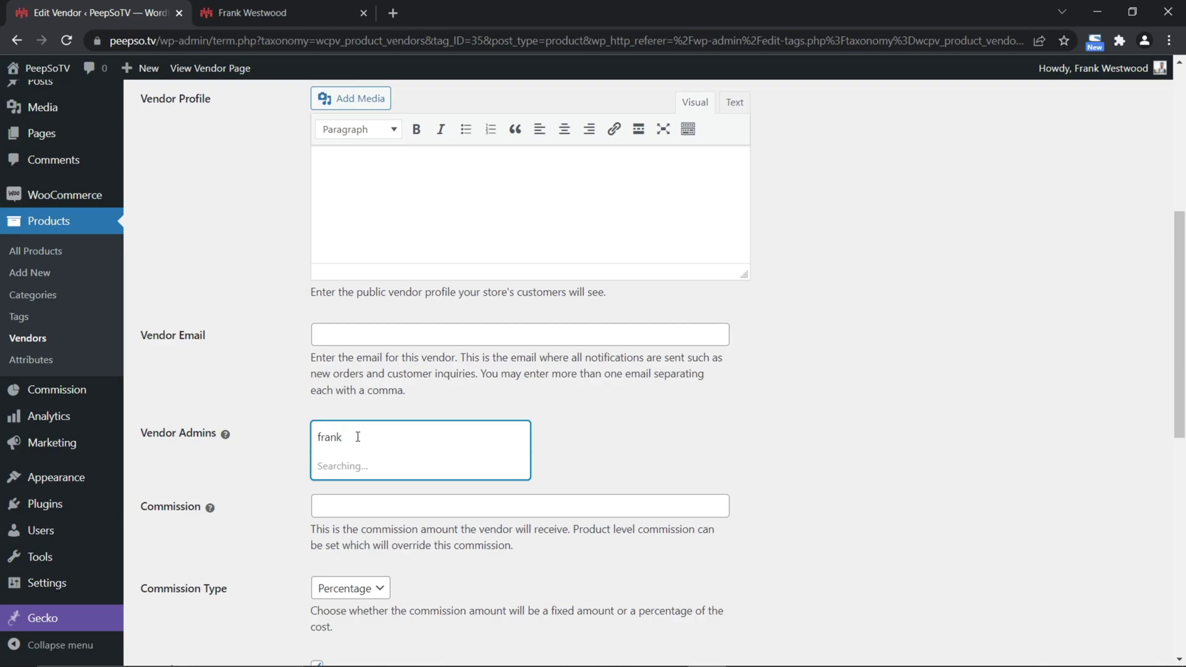
left_click(352, 482)
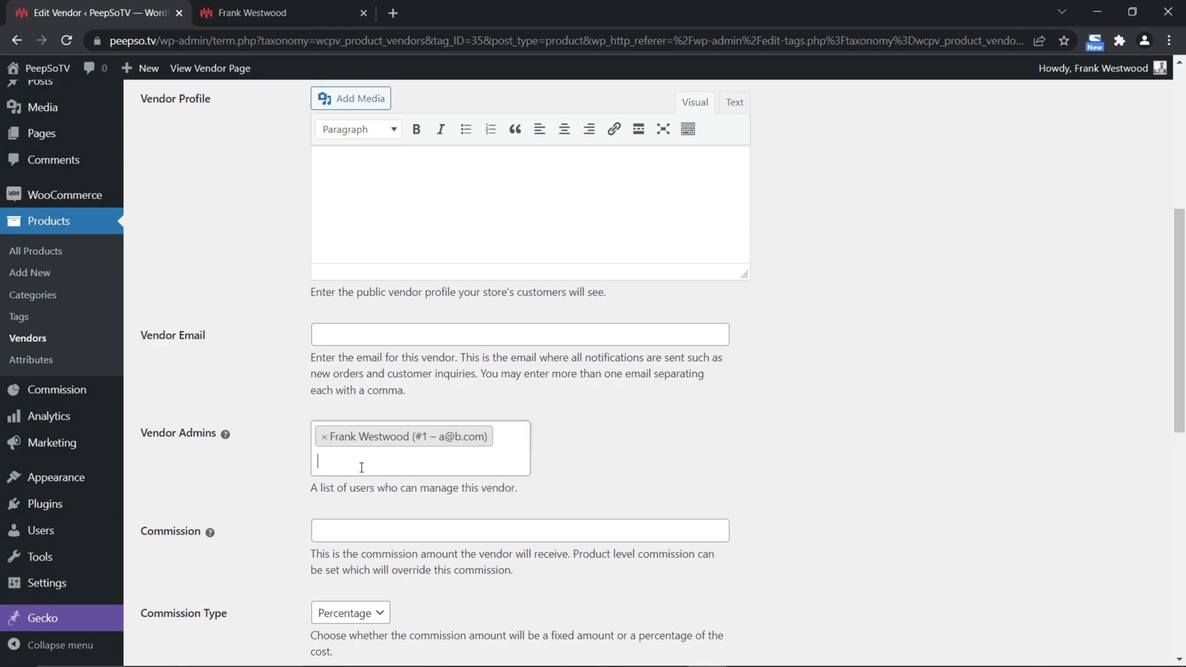
scroll(679, 455, "down", 1)
left_click(413, 456)
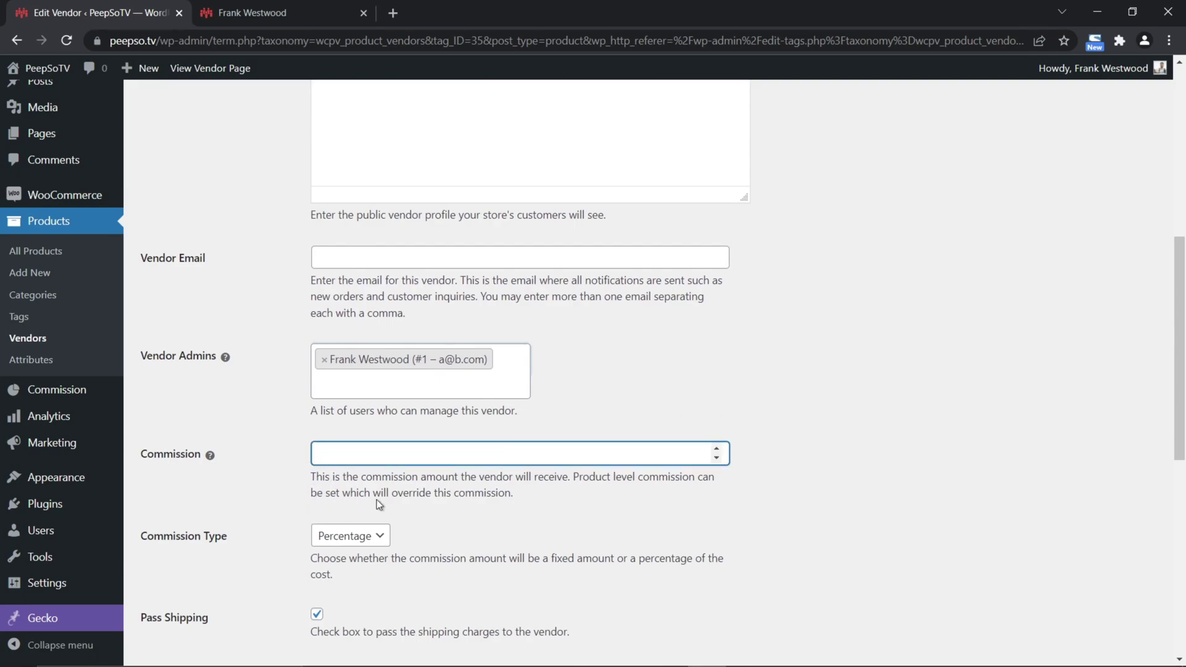
scroll(491, 500, "down", 1)
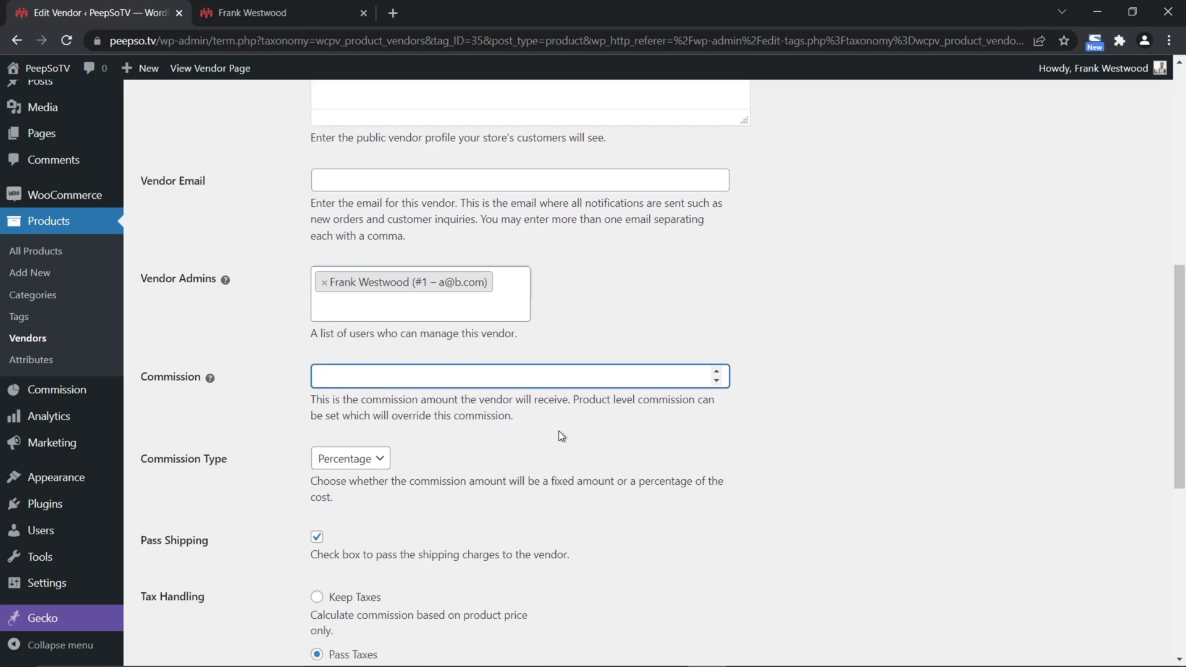
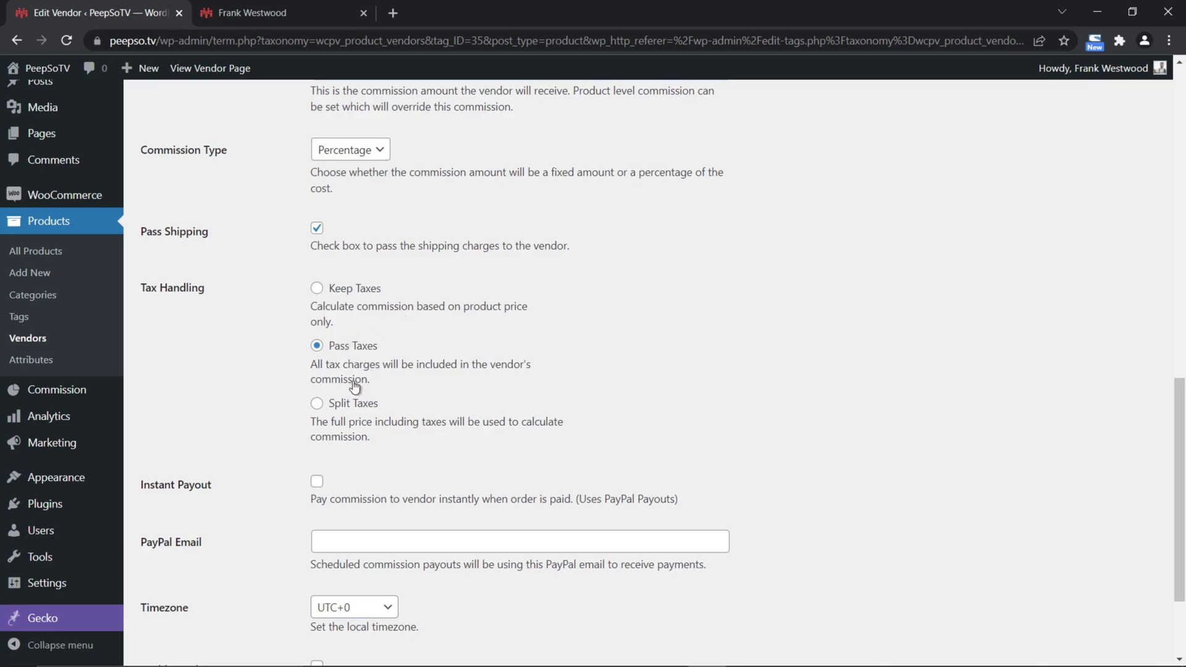
Review the vendor's Pass Taxes handling and the unchecked Instant Payout option.
scroll(456, 426, "down", 3)
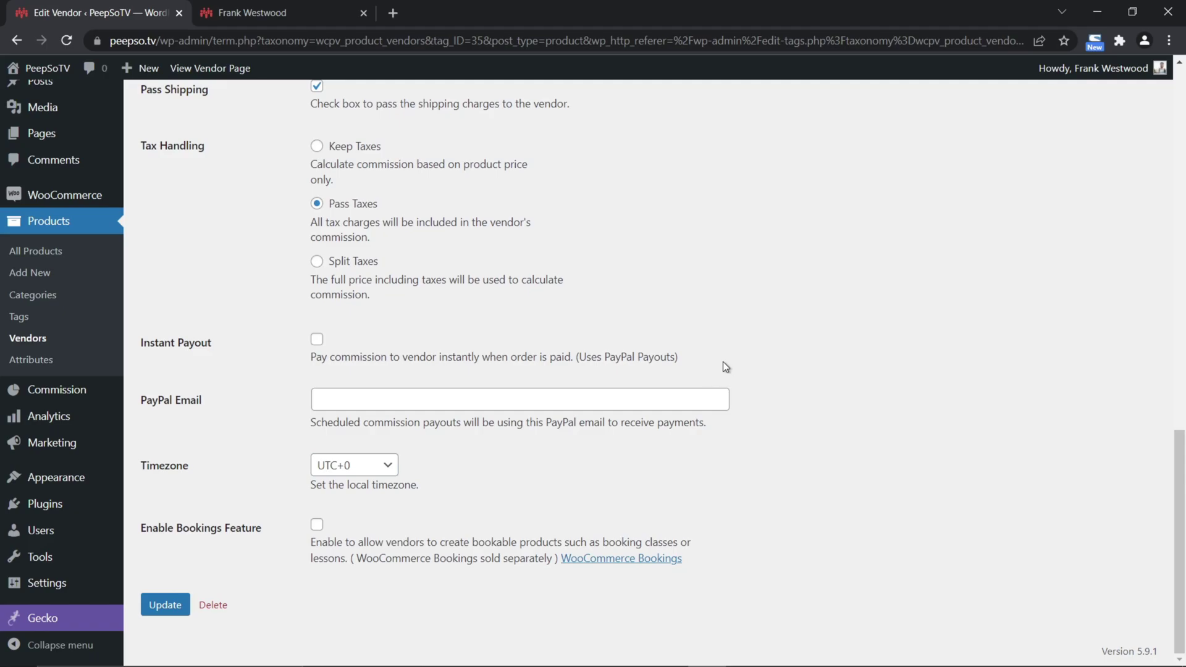
left_click_drag(685, 361, 328, 356)
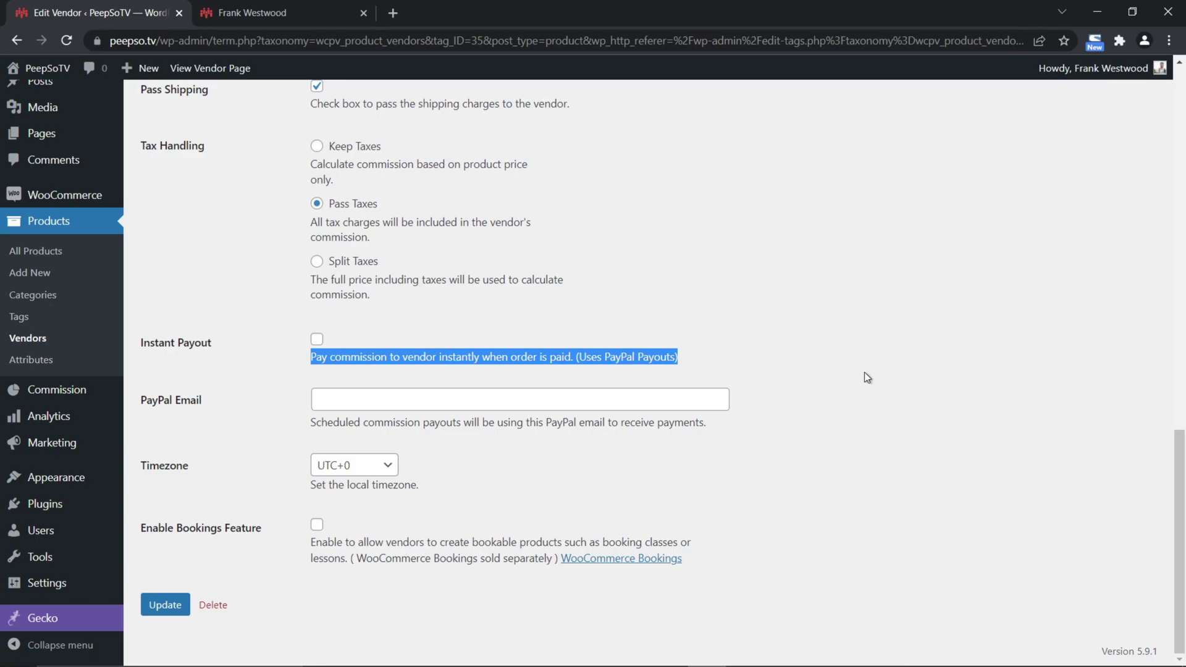
left_click(833, 364)
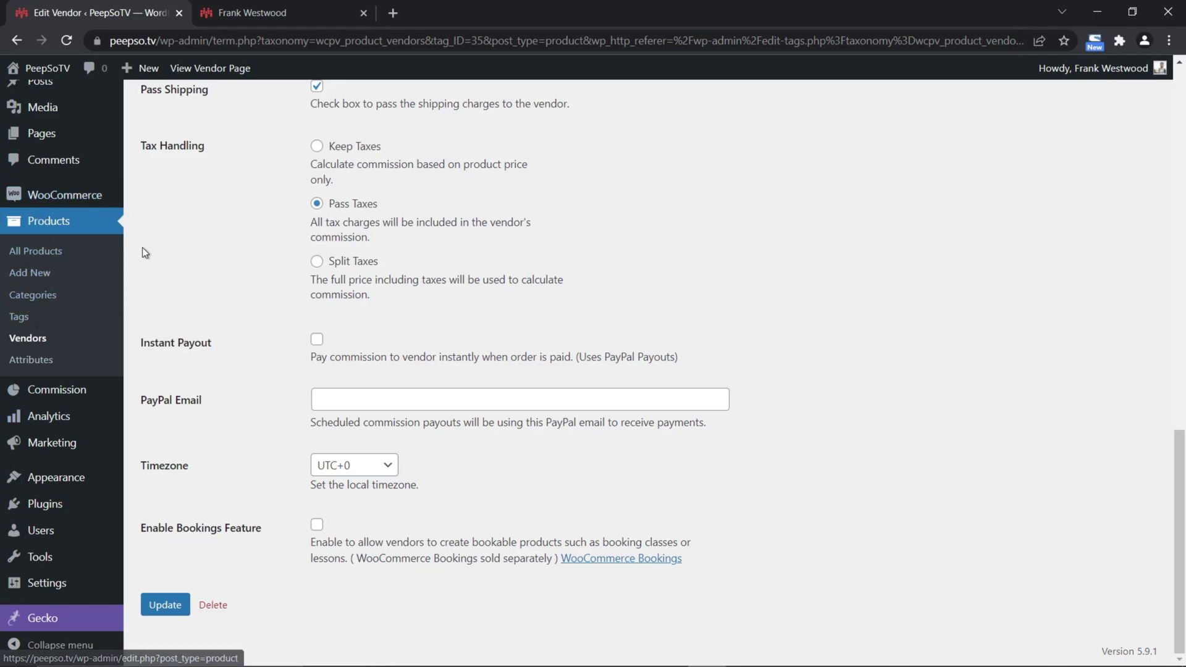
mouse_move(93, 197)
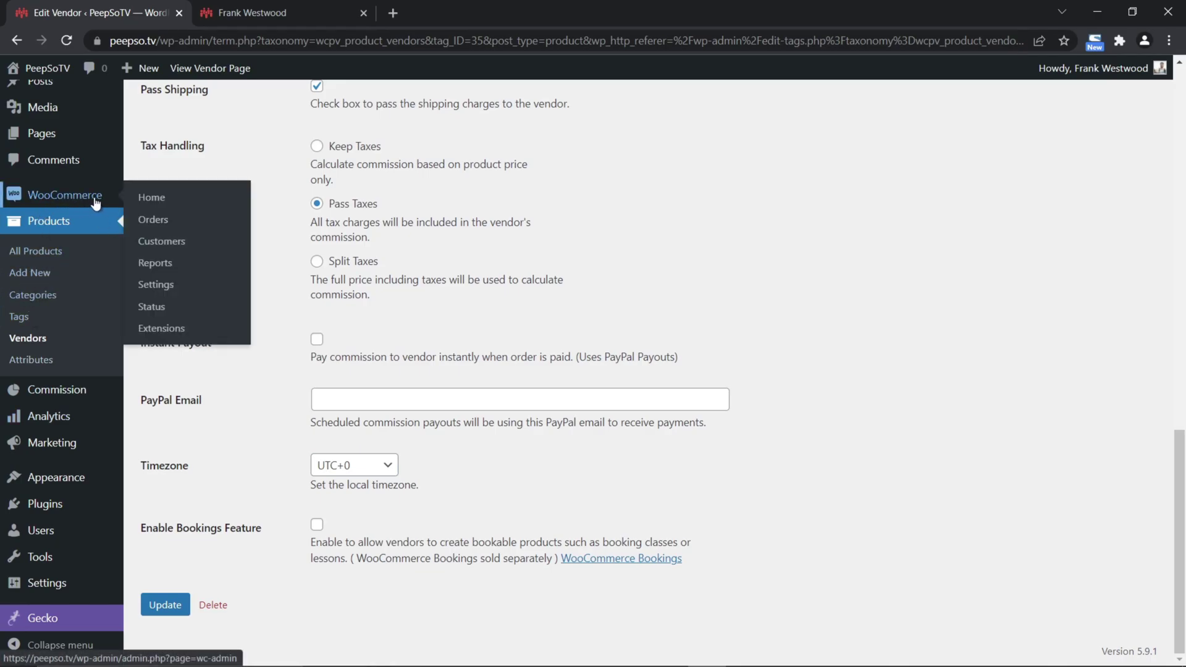
right_click(155, 283)
Open WooCommerce Settings > Products > Vendors in a new browser tab.
left_click(191, 297)
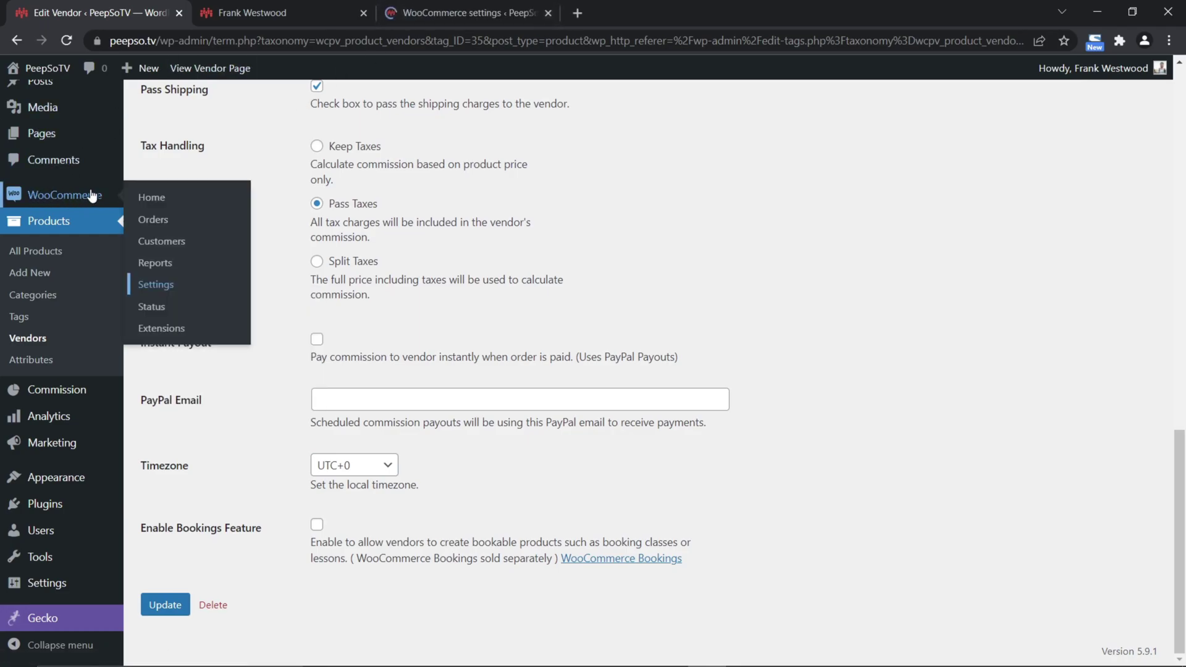
left_click(432, 16)
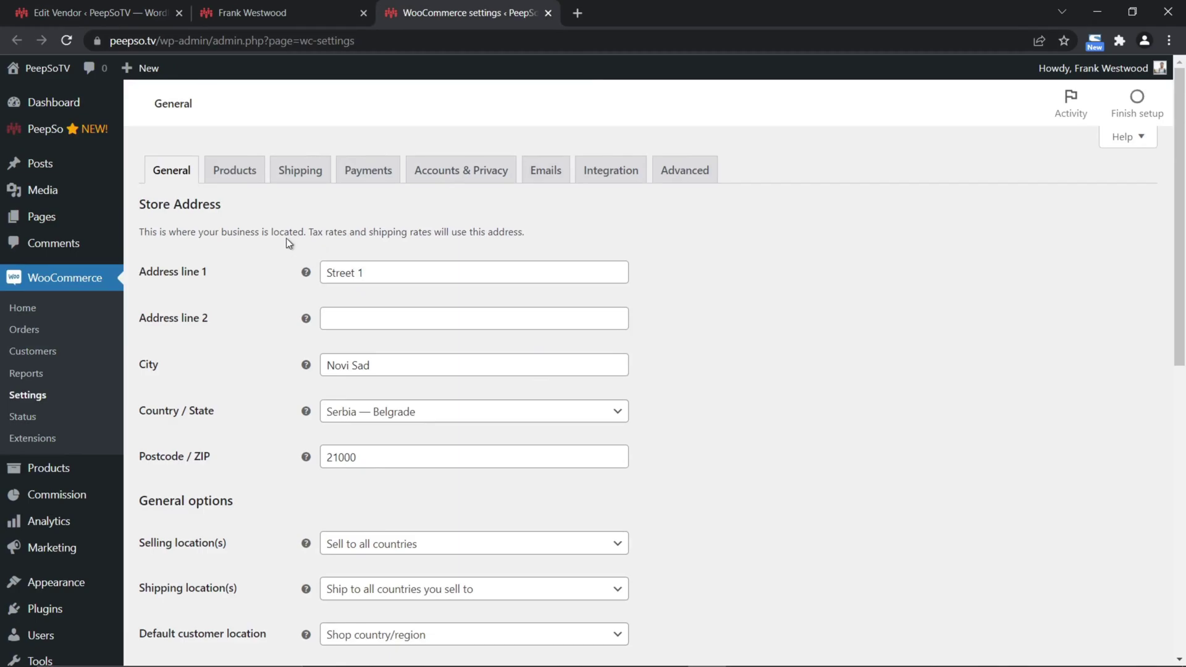
left_click(244, 178)
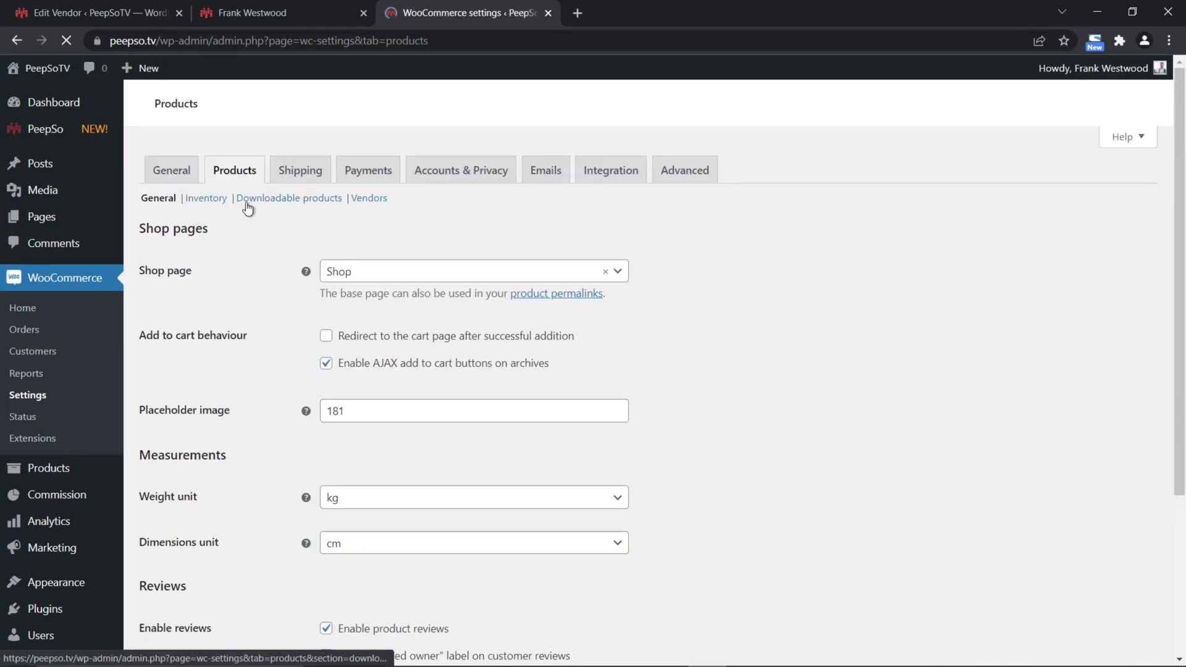
left_click(369, 199)
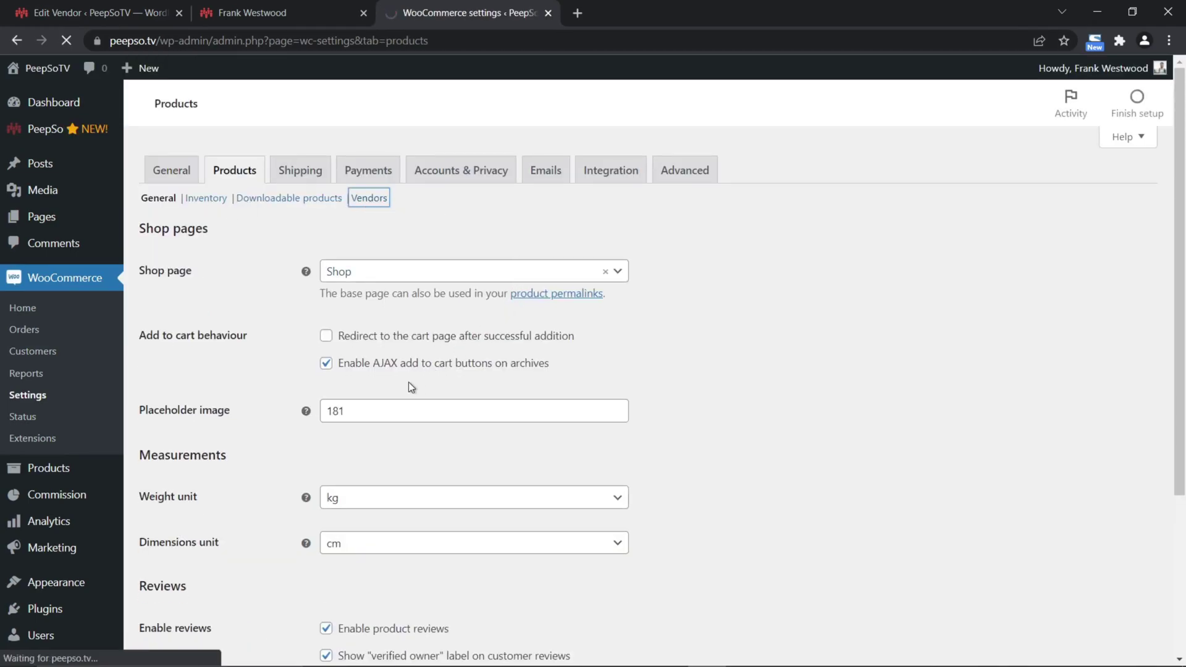
Check the payout schedule choices (Manual) and 5 percent default commission, then return to Edit Vendor.
scroll(408, 408, "down", 6)
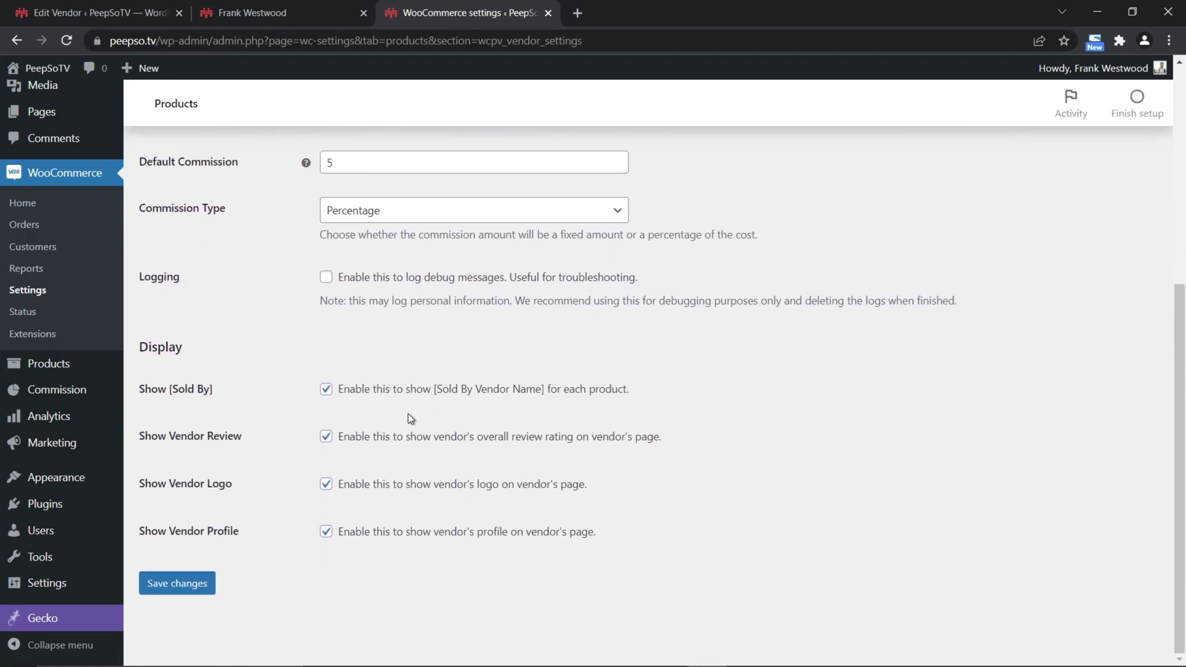
scroll(408, 413, "up", 3)
scroll(460, 418, "down", 1)
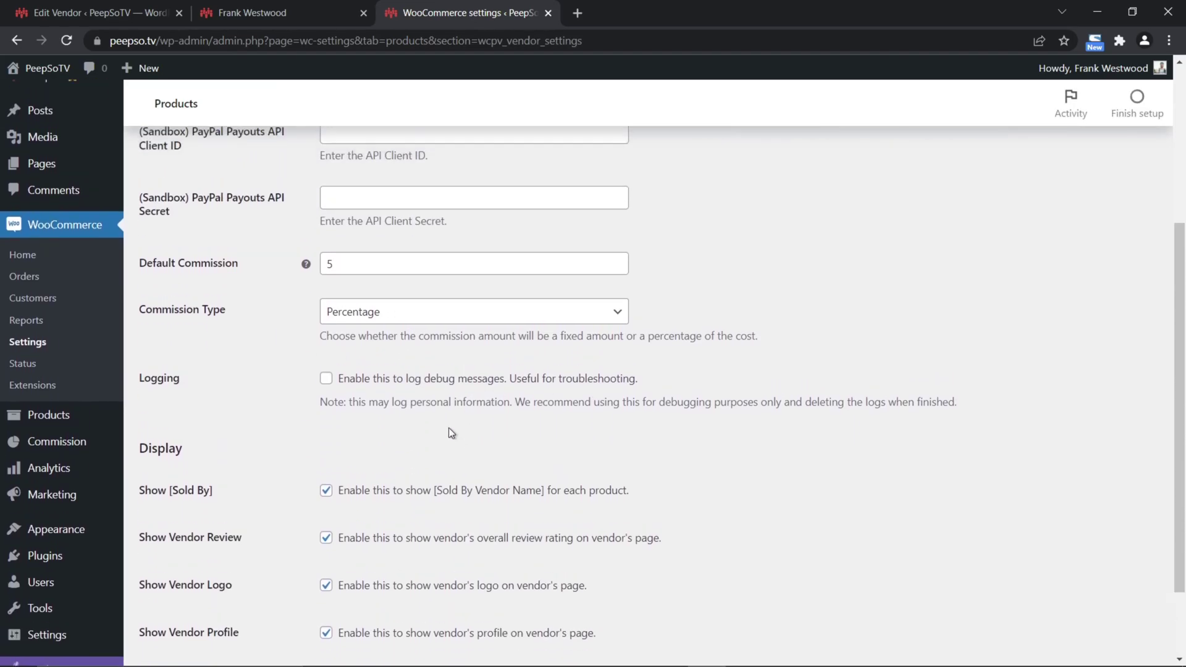
scroll(451, 432, "up", 5)
scroll(416, 392, "down", 2)
scroll(371, 321, "up", 2)
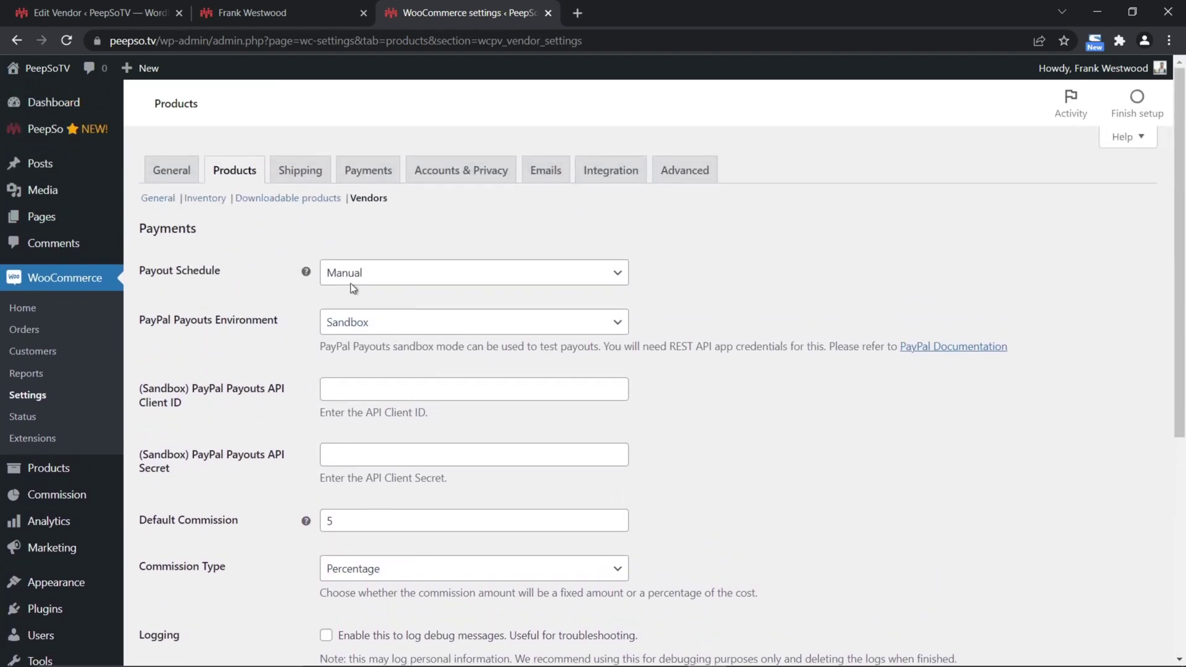
left_click(368, 280)
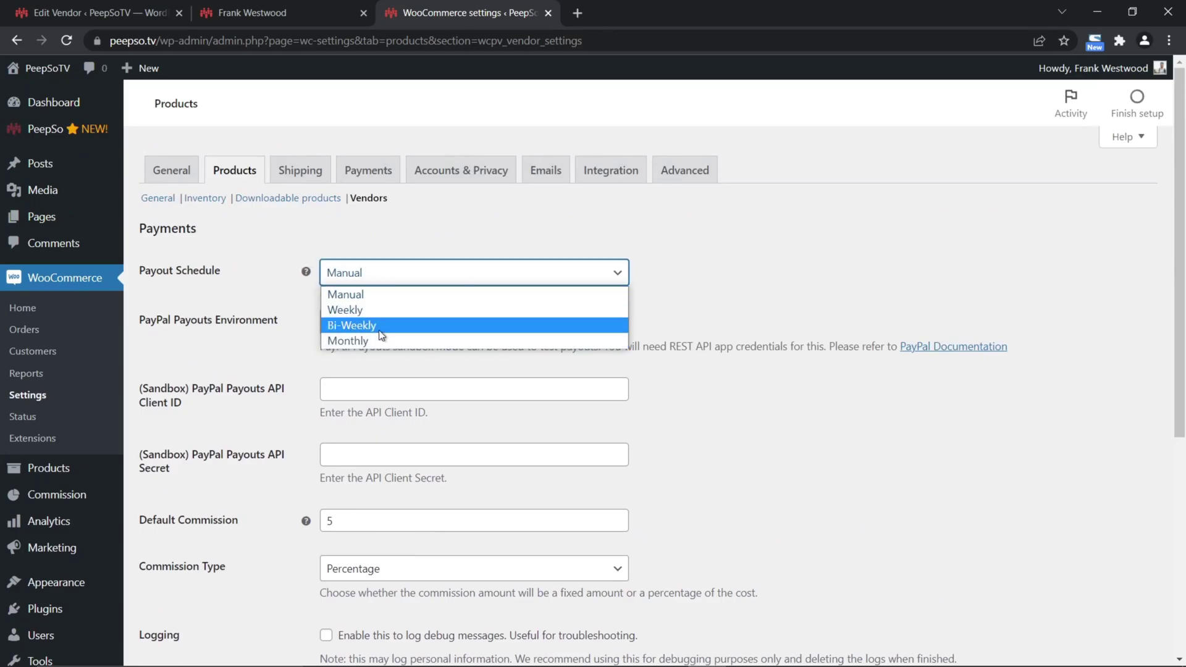
left_click(247, 13)
left_click(105, 14)
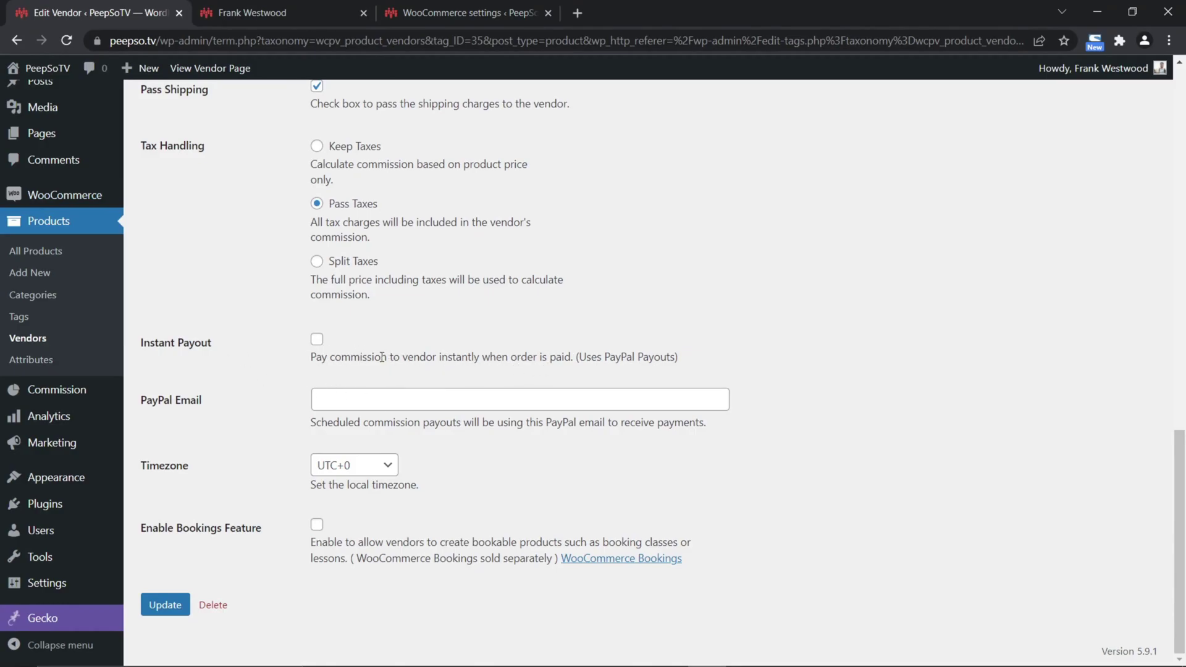
Enter the vendor's PayPal e-mail address and update the vendor.
left_click(322, 404)
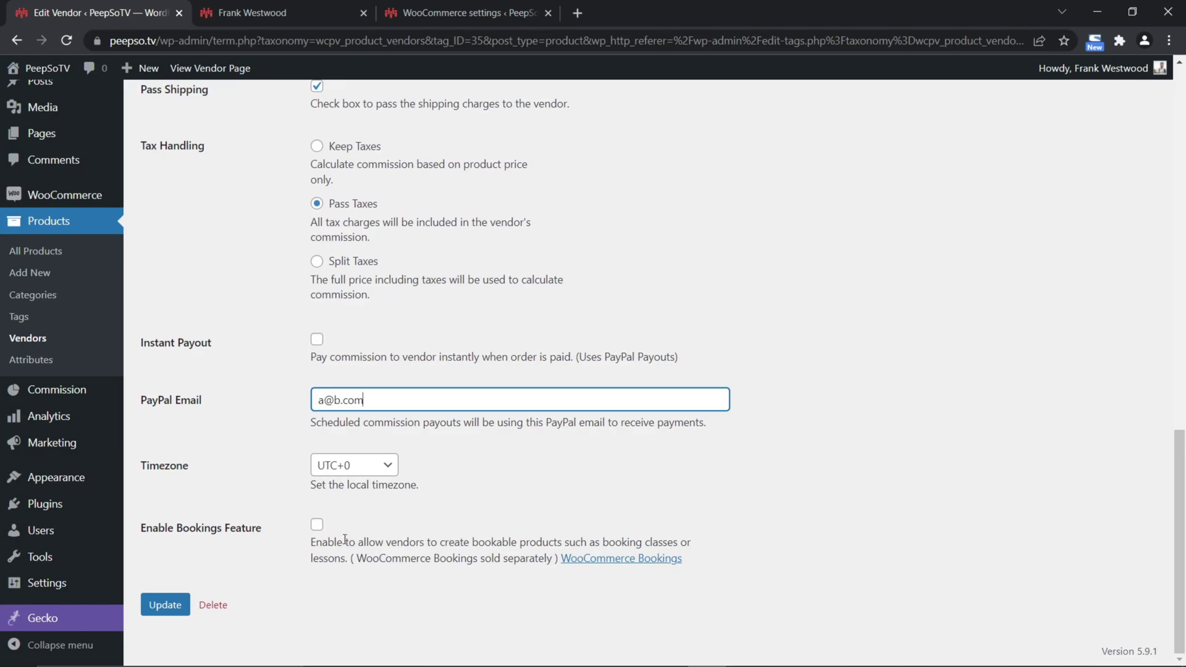
left_click(176, 604)
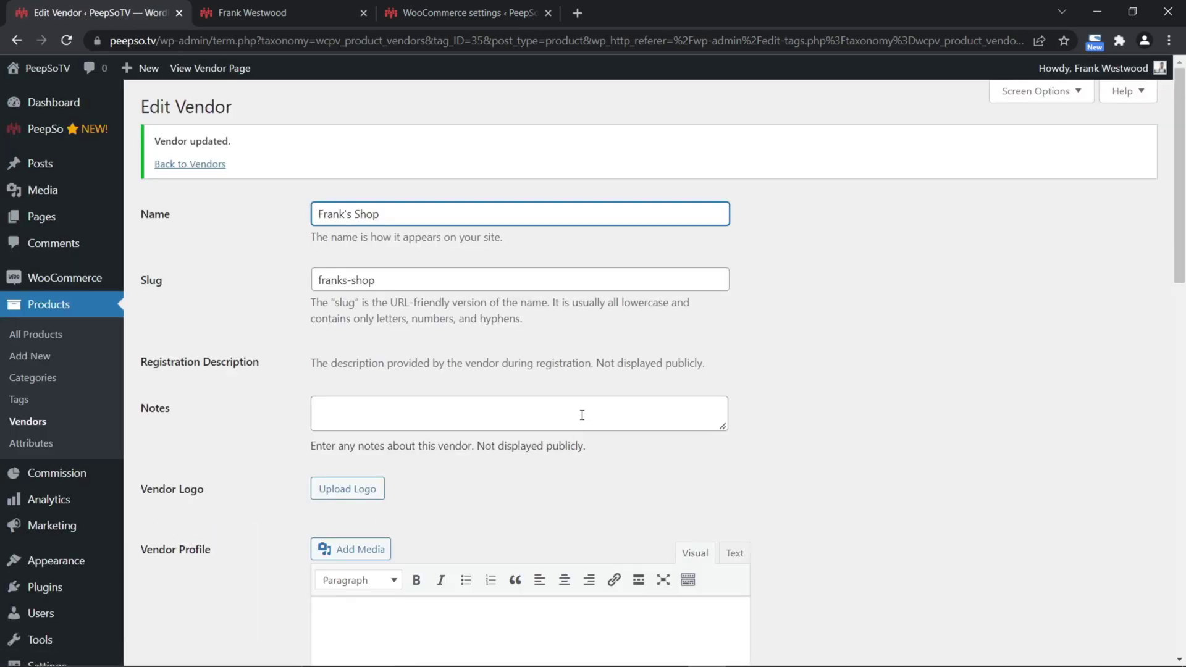
Reload the community profile and view its Vendor tab, which lists no products.
left_click(253, 18)
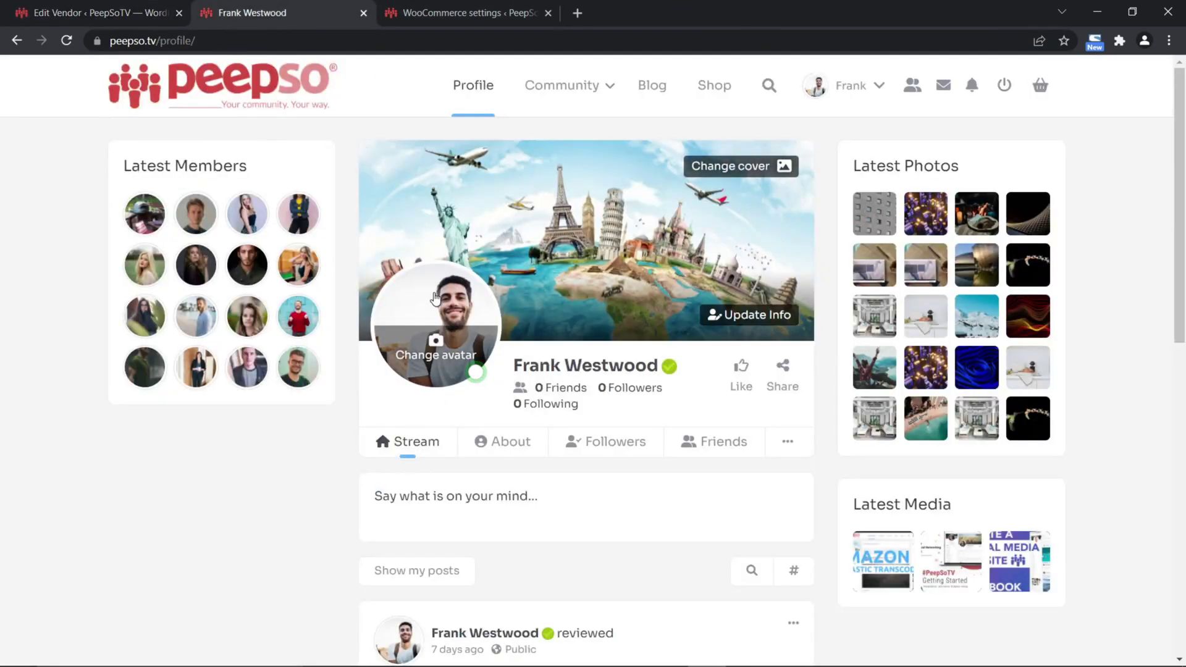
left_click(470, 84)
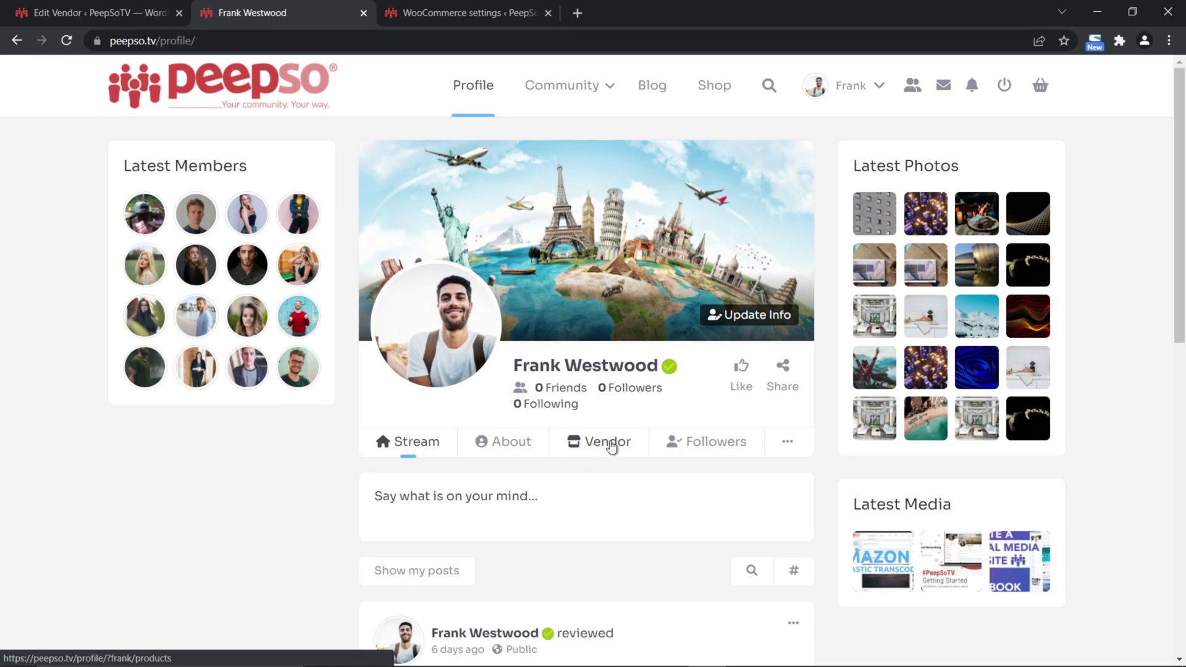
left_click(612, 446)
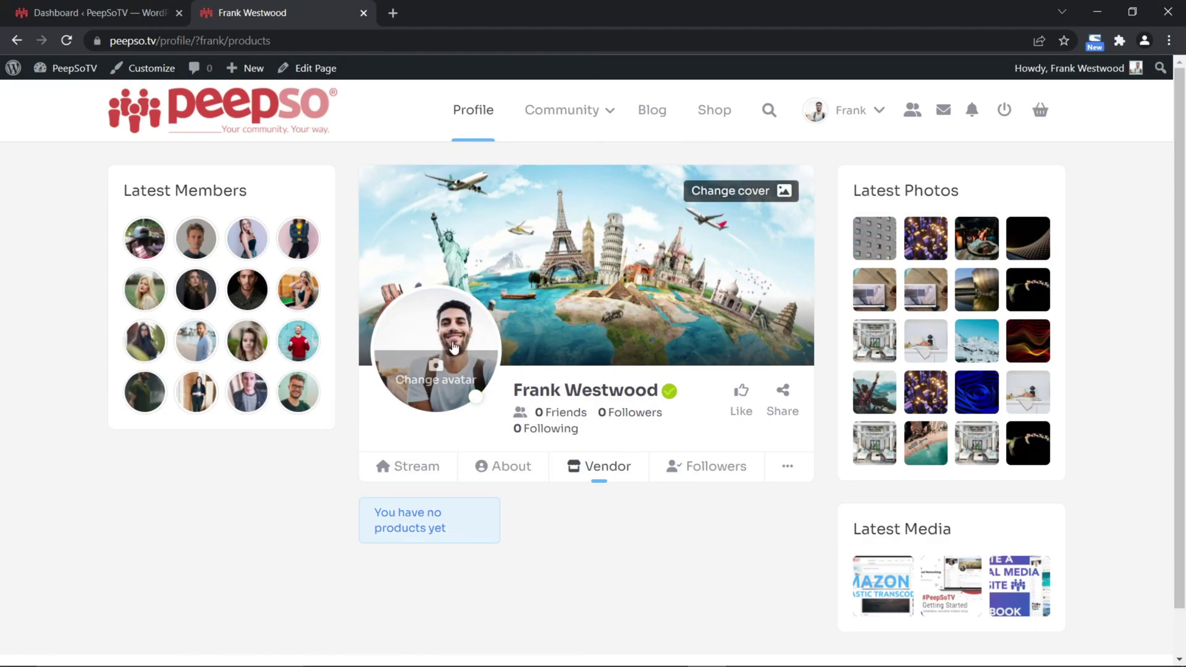
Visit a member's profile from Latest Members, then go back to the admin Dashboard.
mouse_move(489, 327)
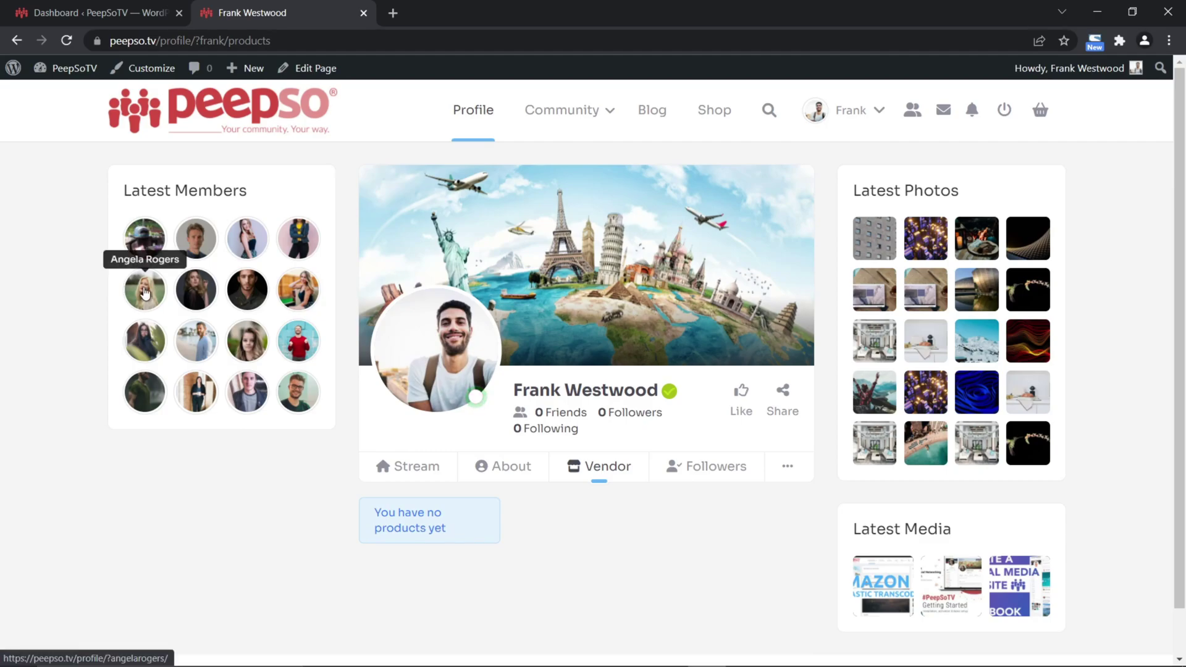
left_click(144, 293)
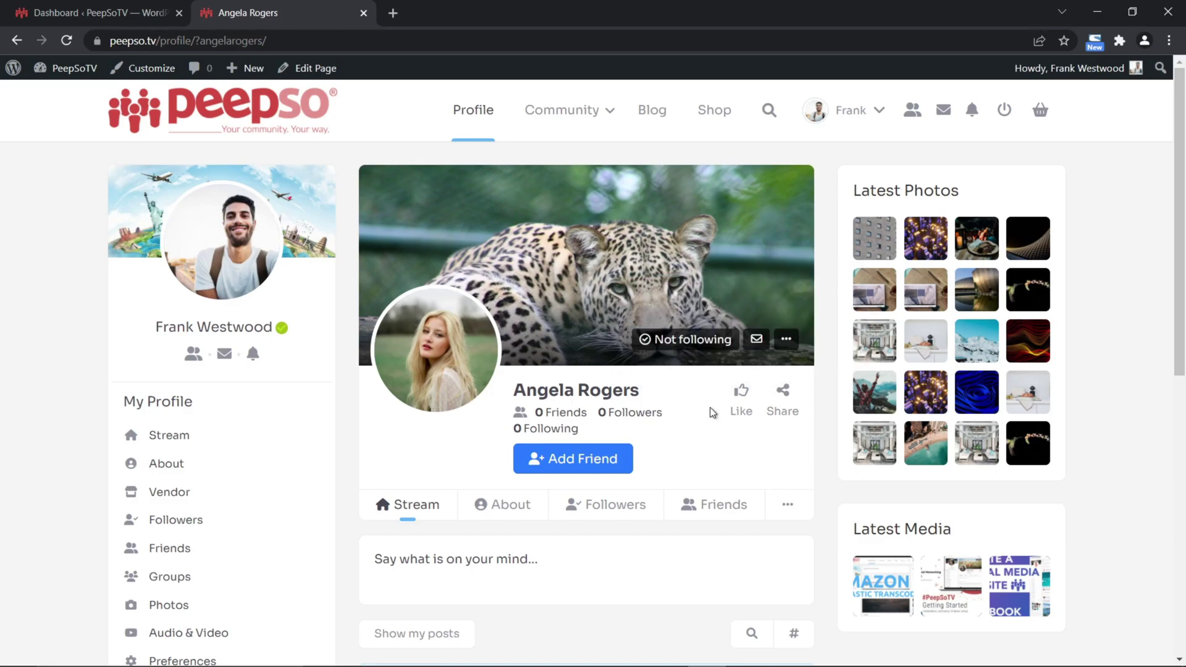
left_click(43, 15)
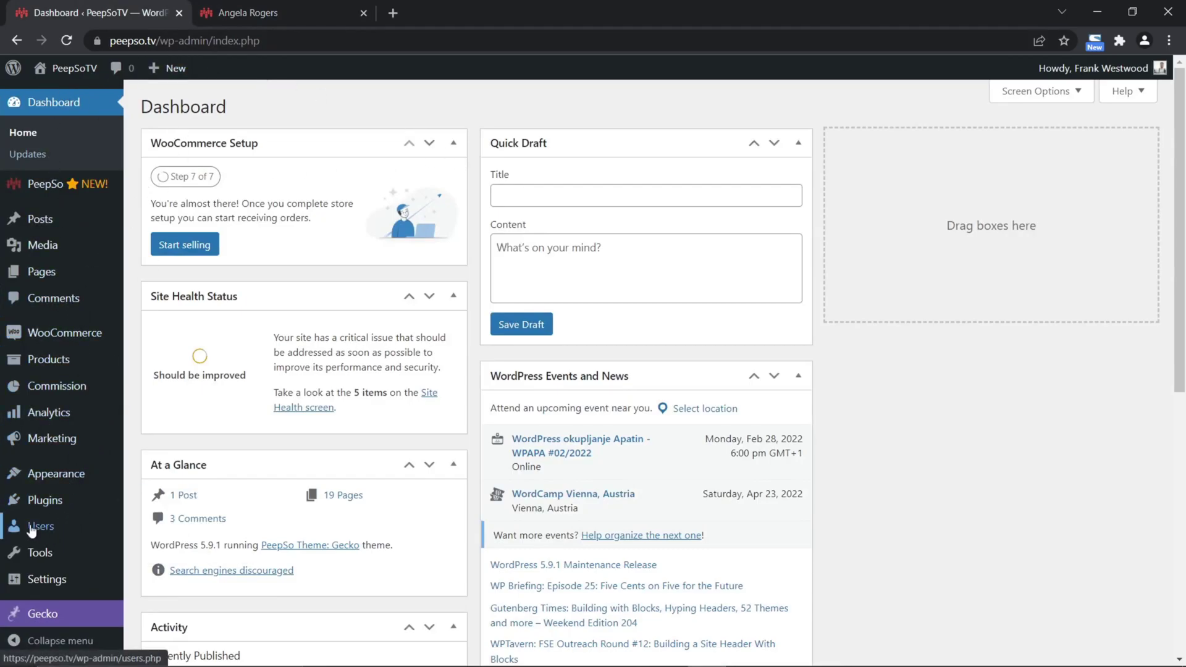
Search the All Users list for the community member.
mouse_move(36, 532)
left_click(155, 529)
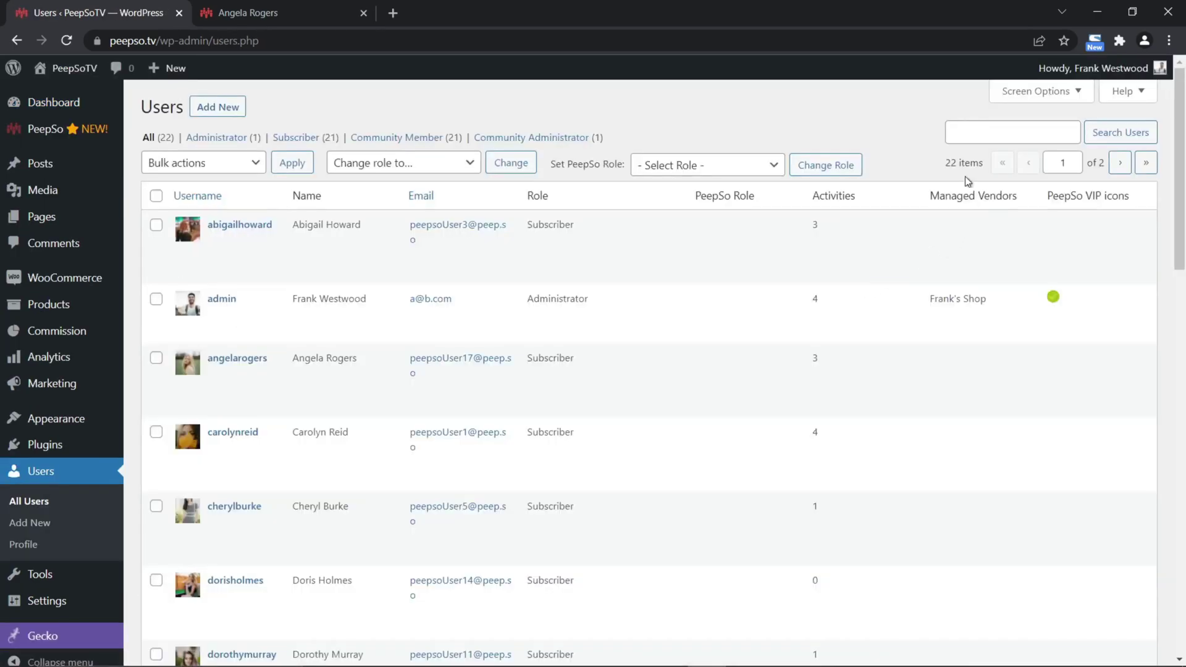
left_click(972, 131)
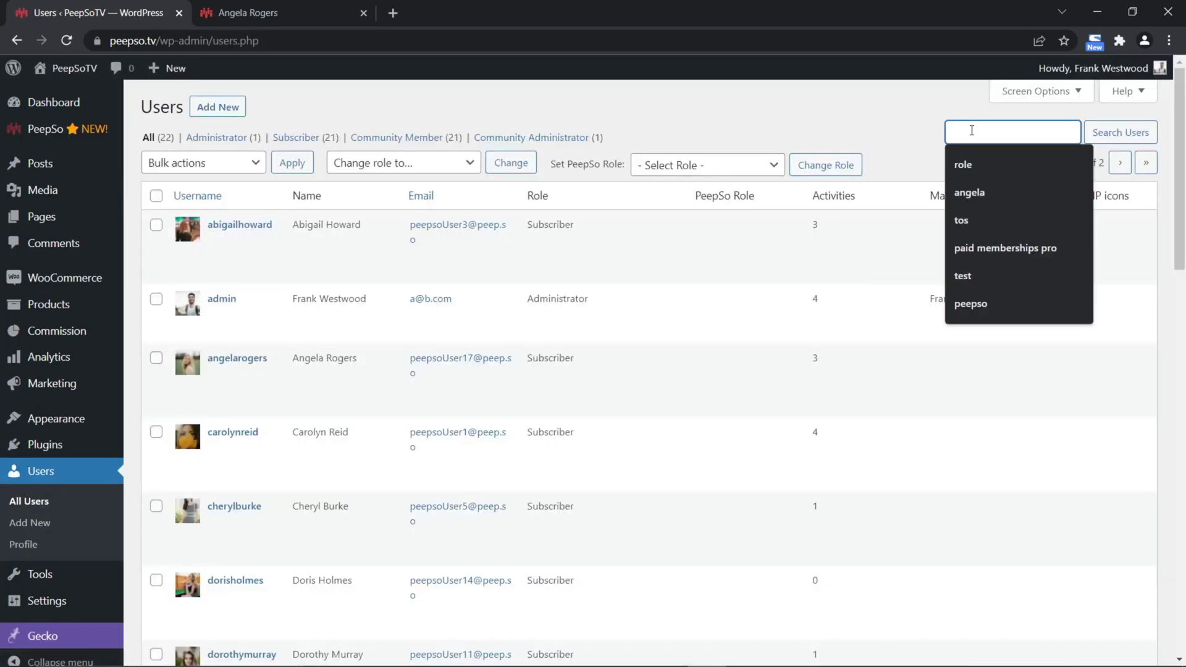
type("angela")
key("Return")
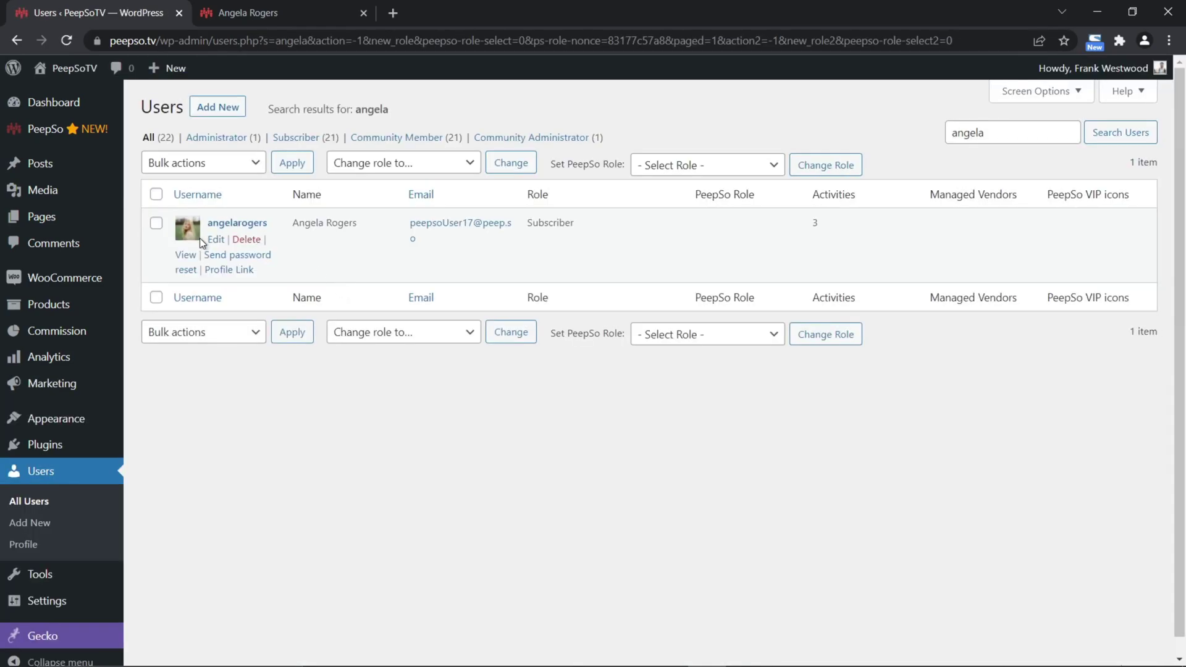
Change the member's role from Subscriber to Vendor Admin and update the user.
left_click(216, 240)
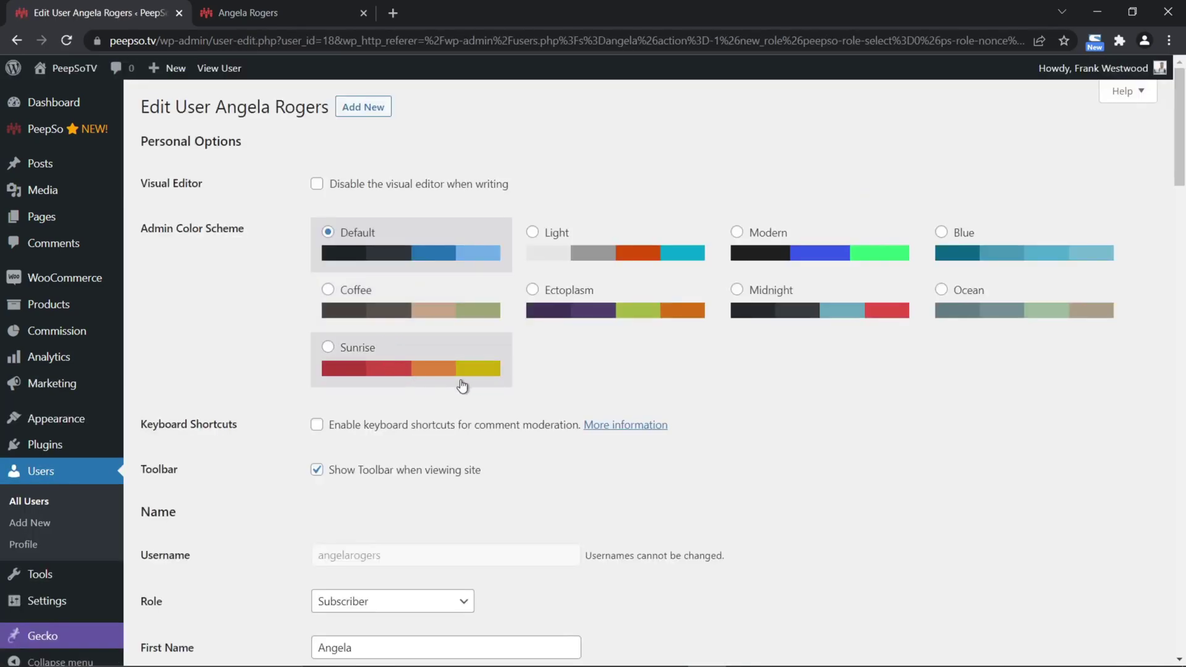
scroll(462, 386, "down", 6)
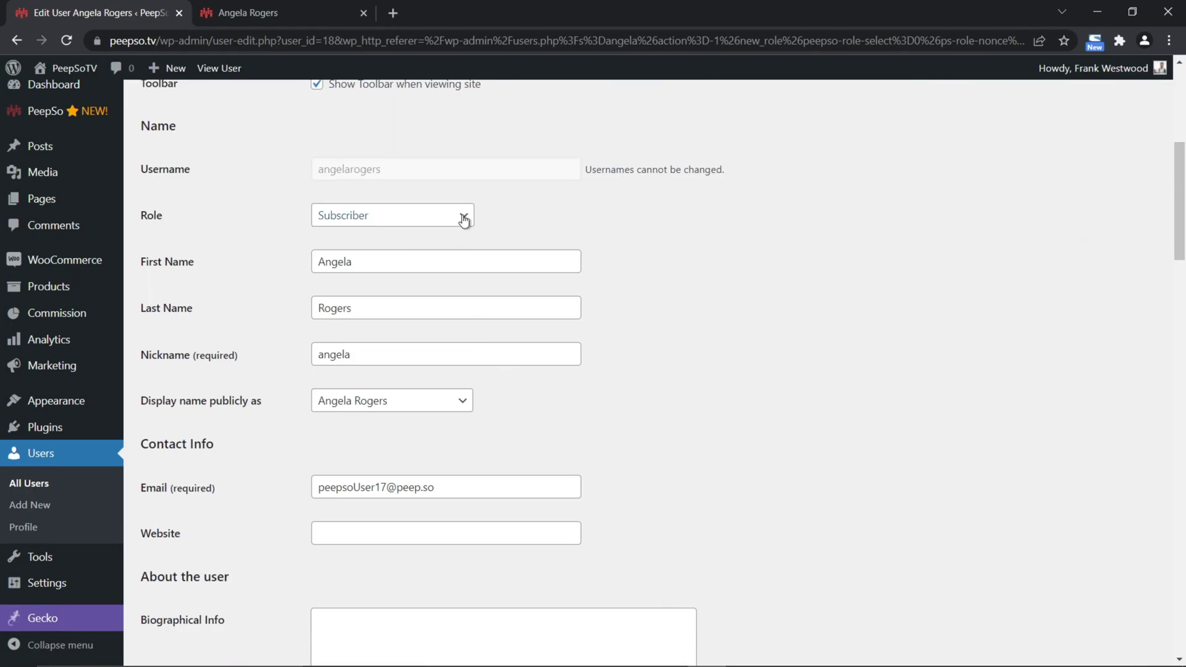
left_click(464, 220)
left_click(383, 265)
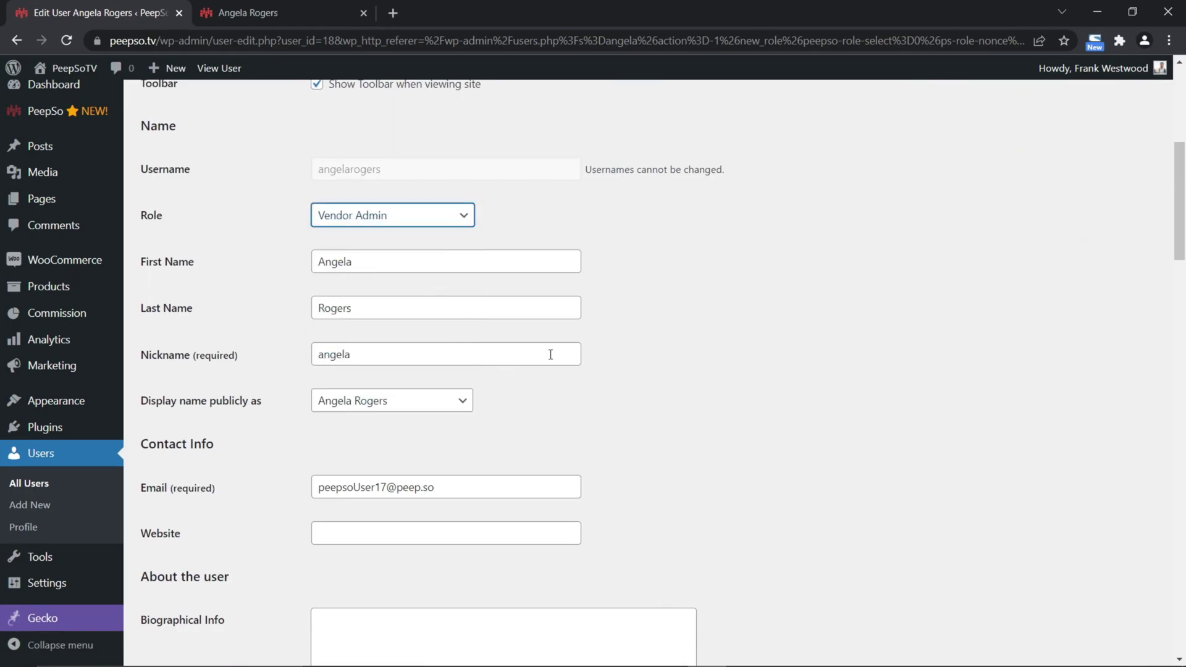
scroll(550, 354, "down", 20)
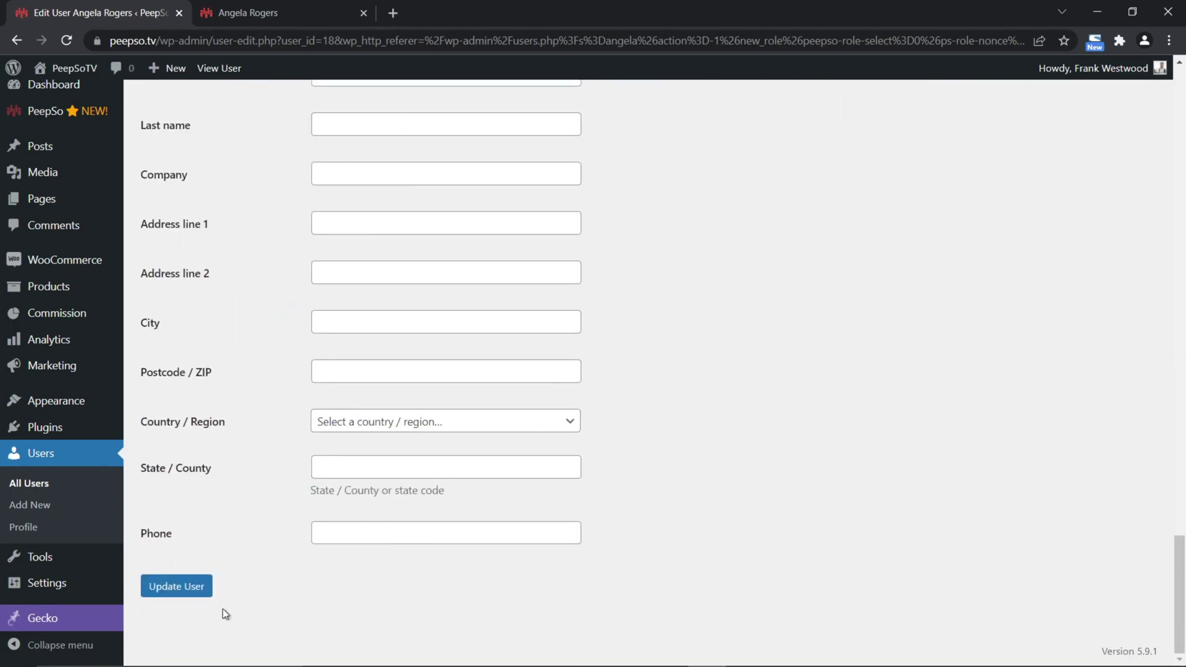
left_click(178, 590)
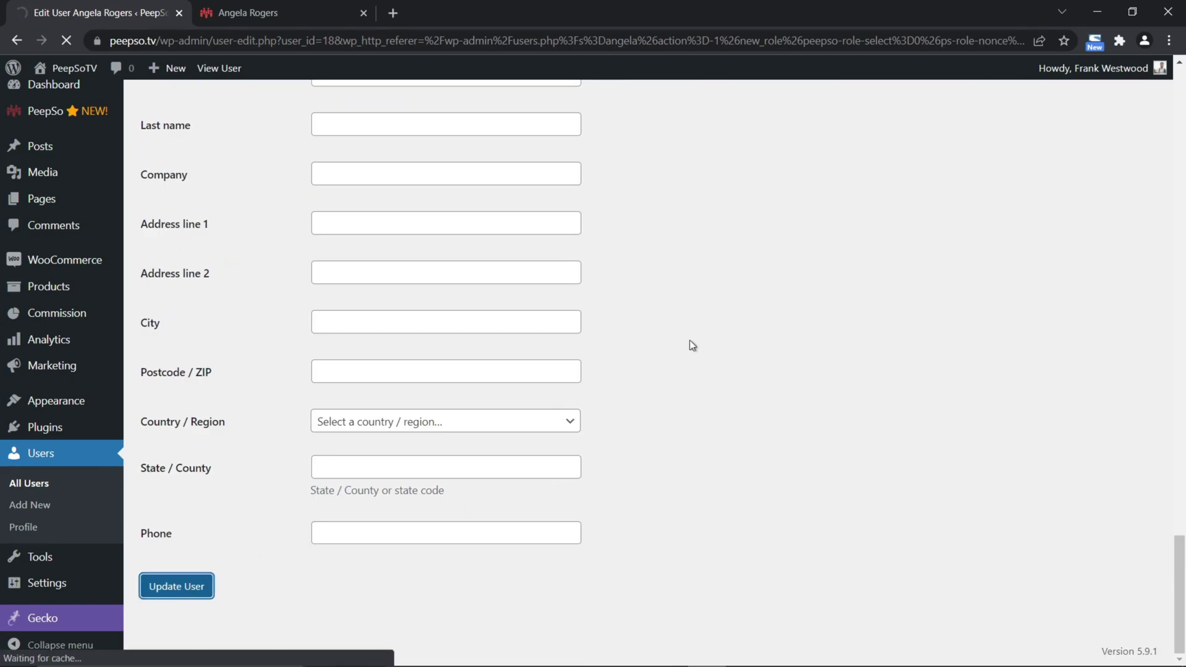
Keep Publish Products at Needs Approval and save the vendor user's profile.
scroll(536, 383, "down", 4)
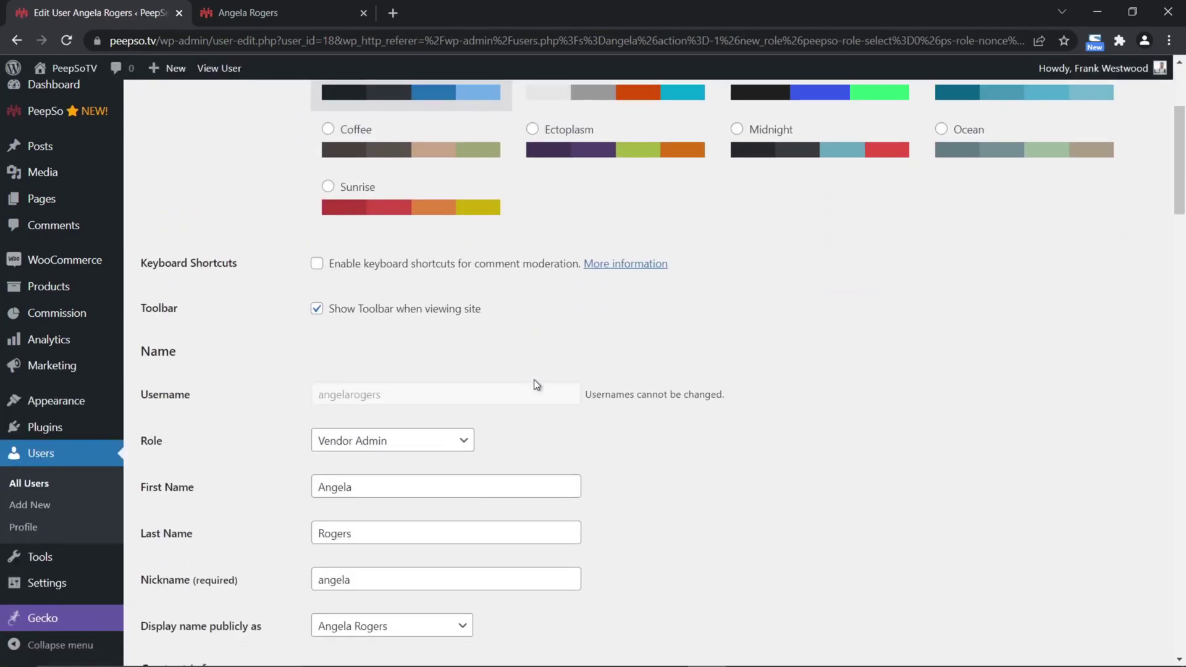
scroll(537, 384, "down", 18)
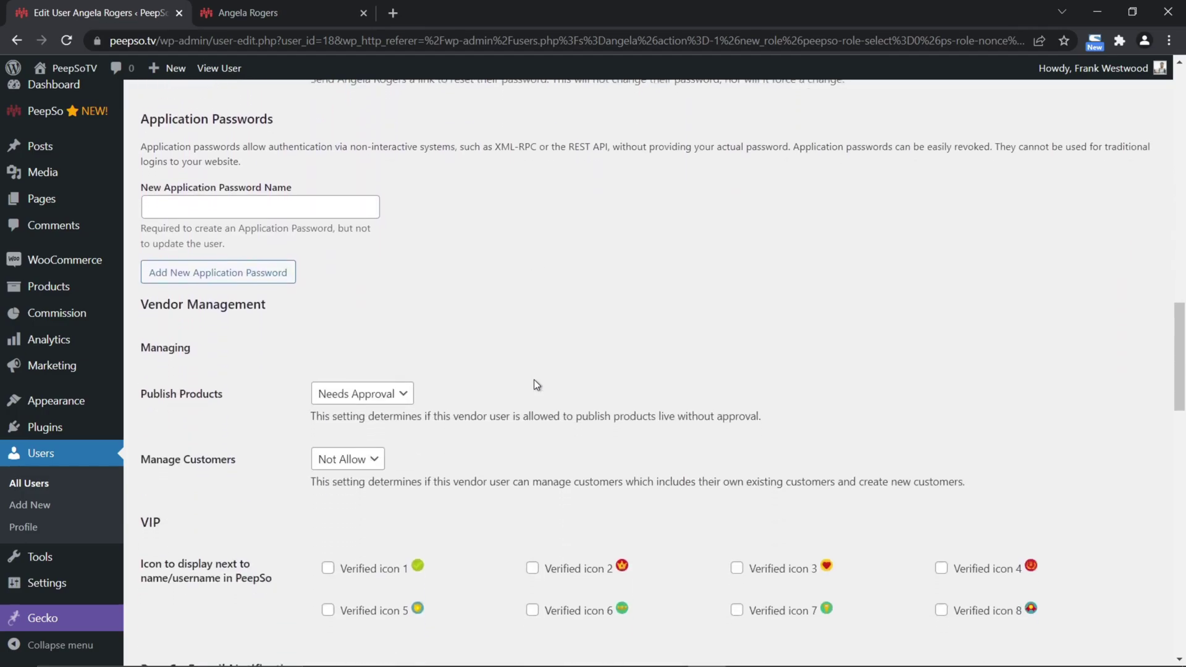
scroll(534, 379, "down", 2)
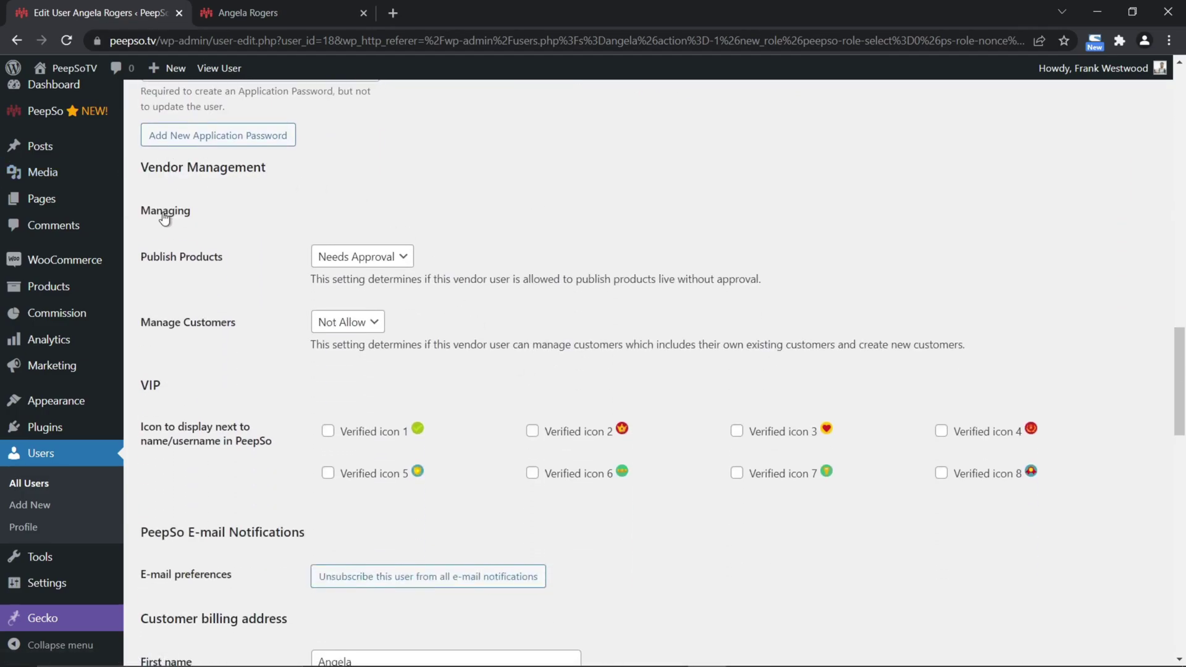
left_click(371, 256)
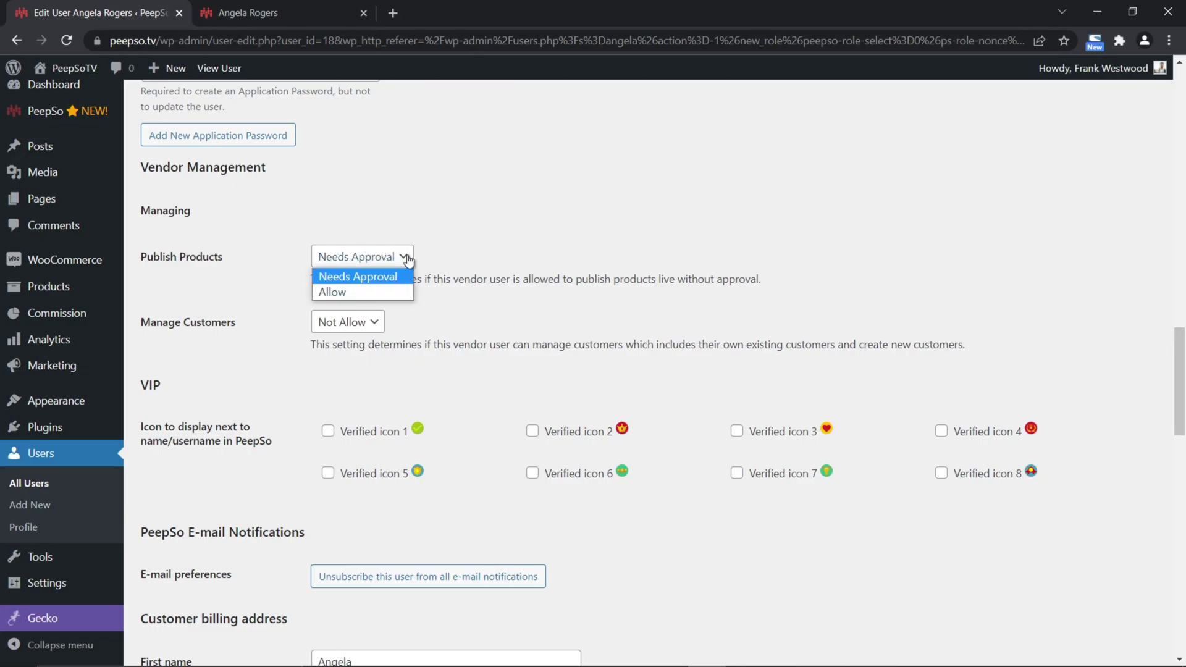
left_click(532, 261)
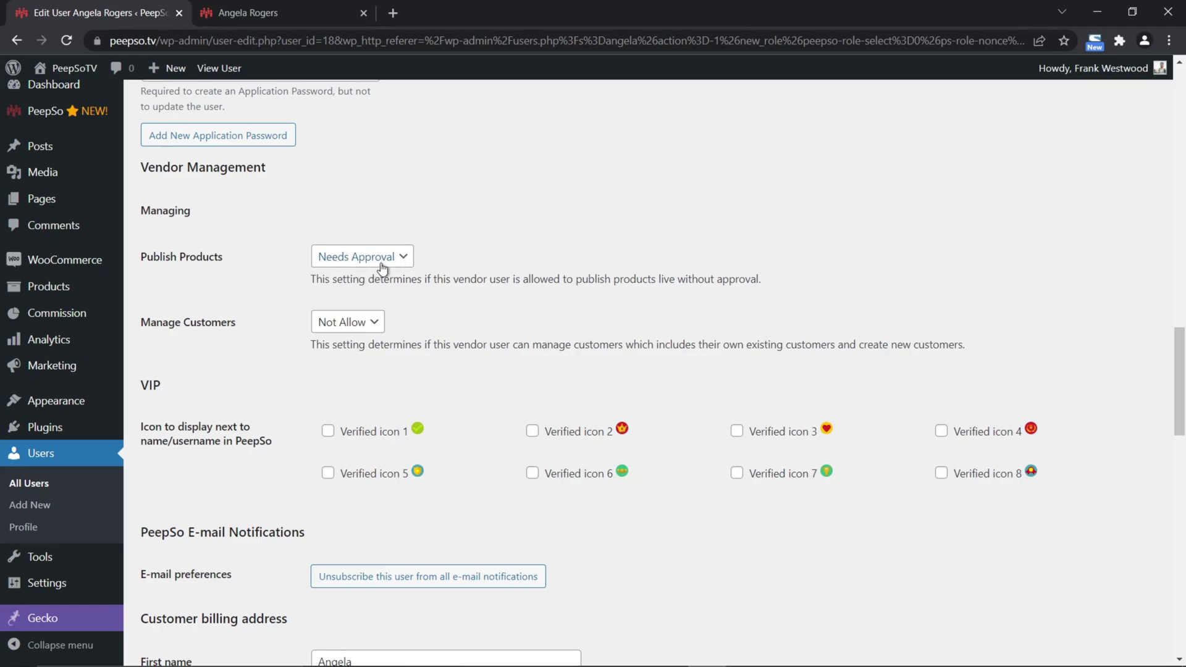
left_click(405, 258)
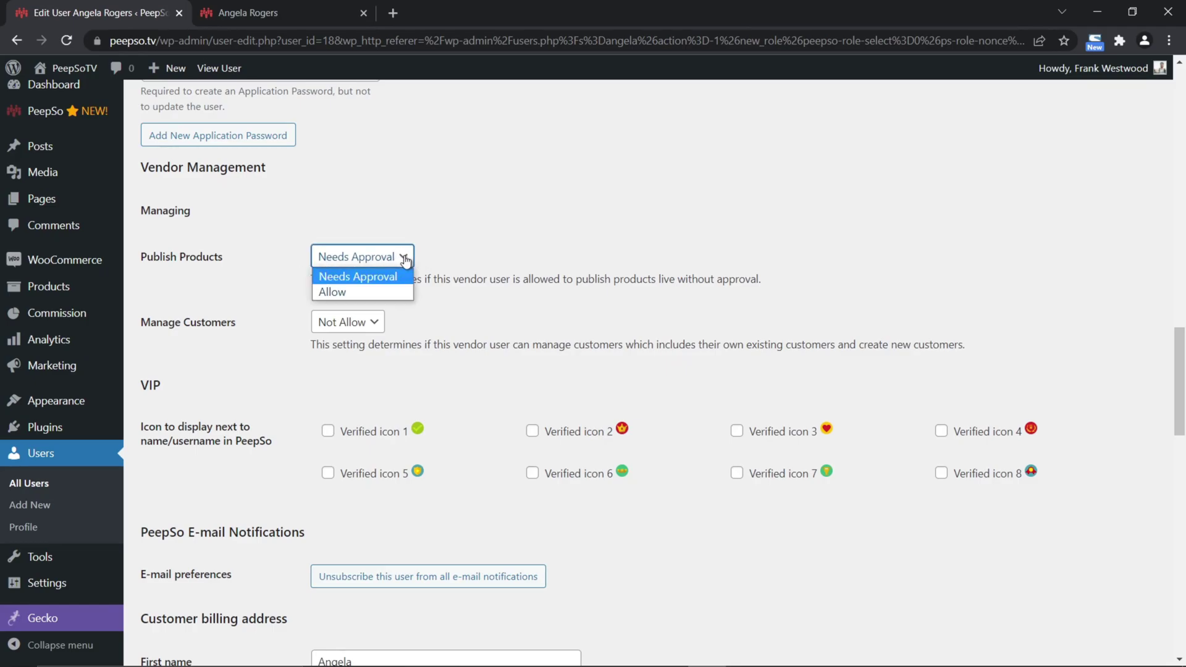
left_click(324, 276)
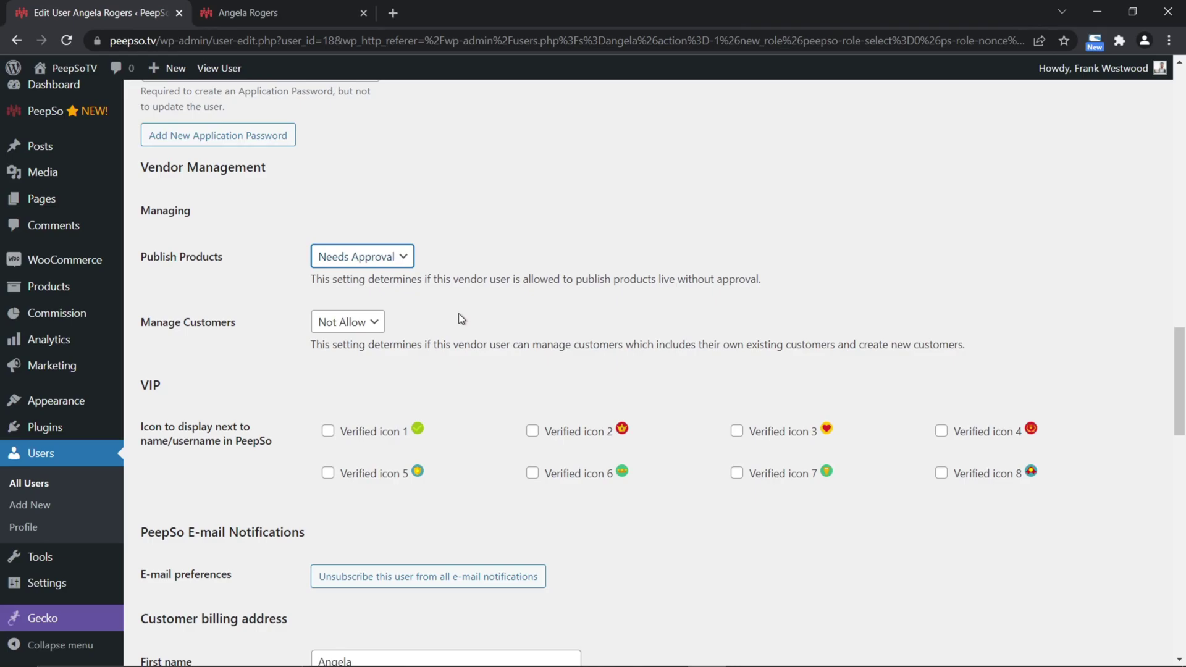
scroll(463, 316, "down", 20)
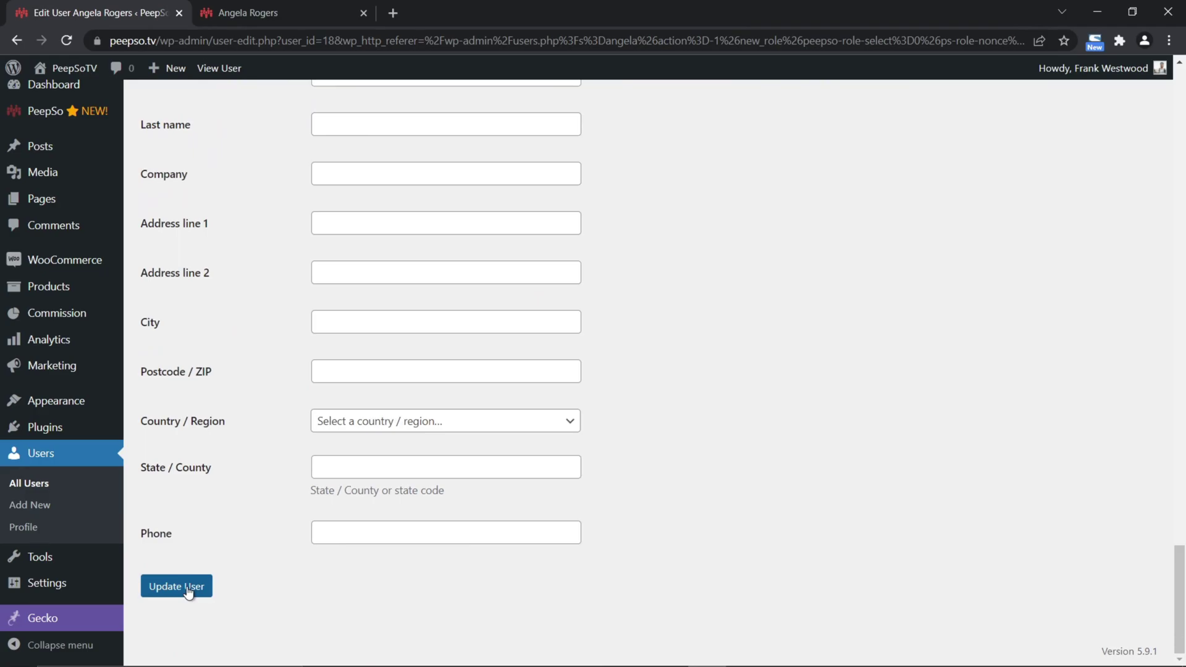
left_click(188, 589)
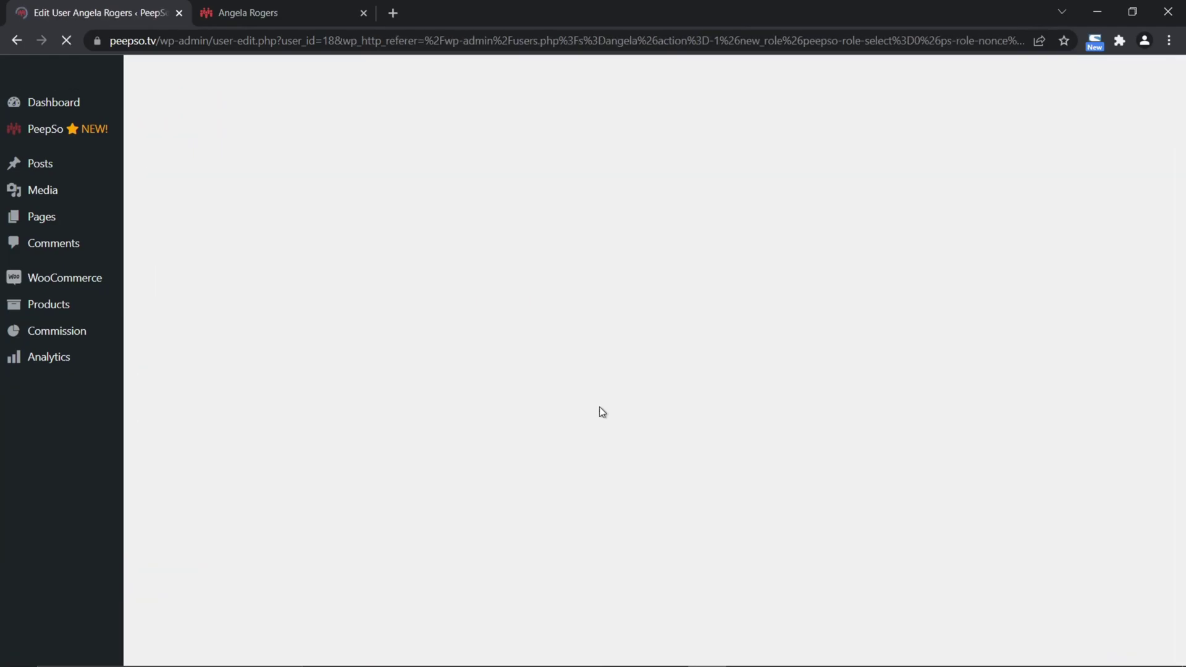
mouse_move(26, 305)
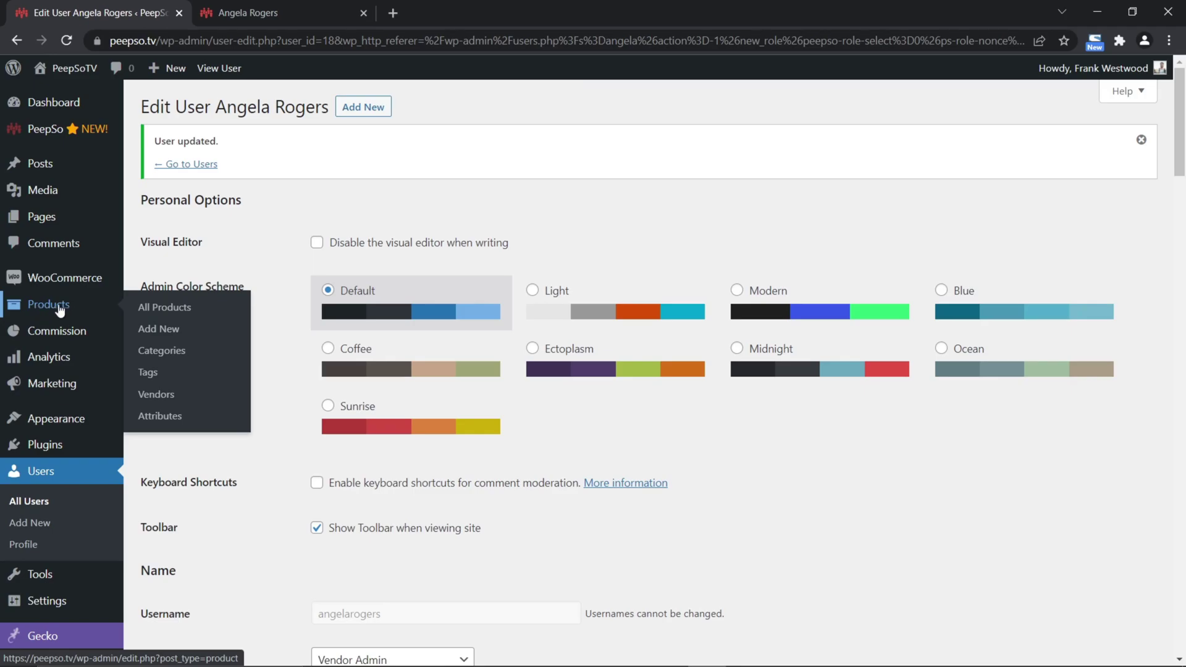
Add the vendor Angela's Shop with slug angelas-shop under Products > Vendors.
left_click(156, 394)
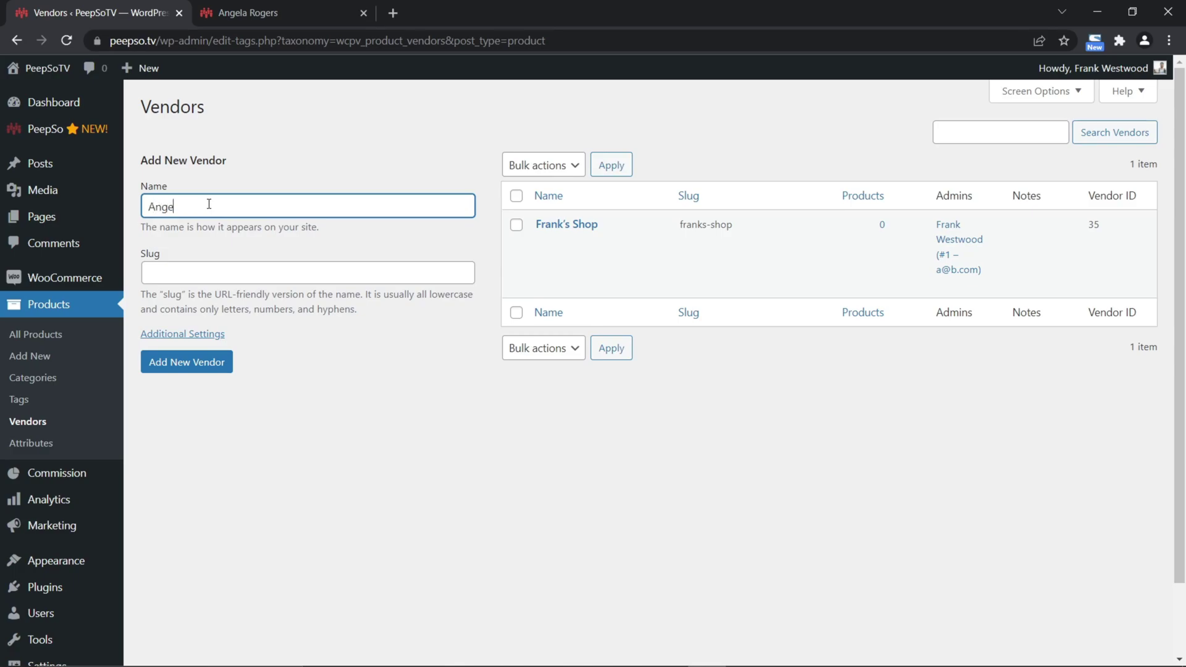
type("Angela's Shop")
left_click(191, 270)
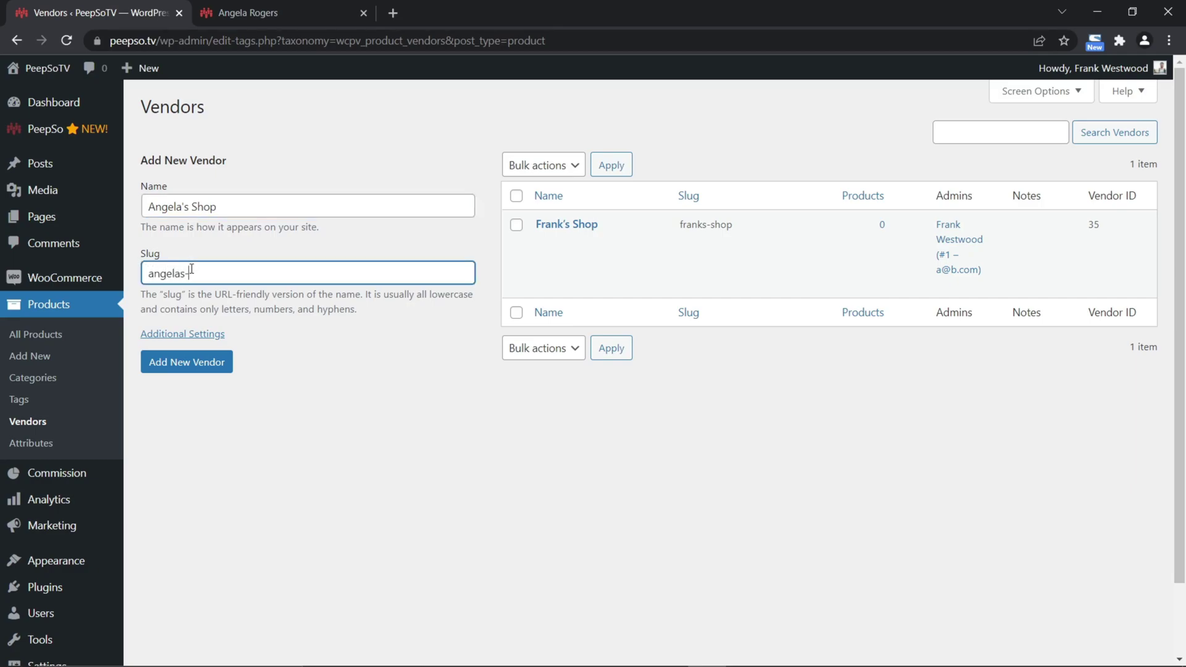
left_click(199, 369)
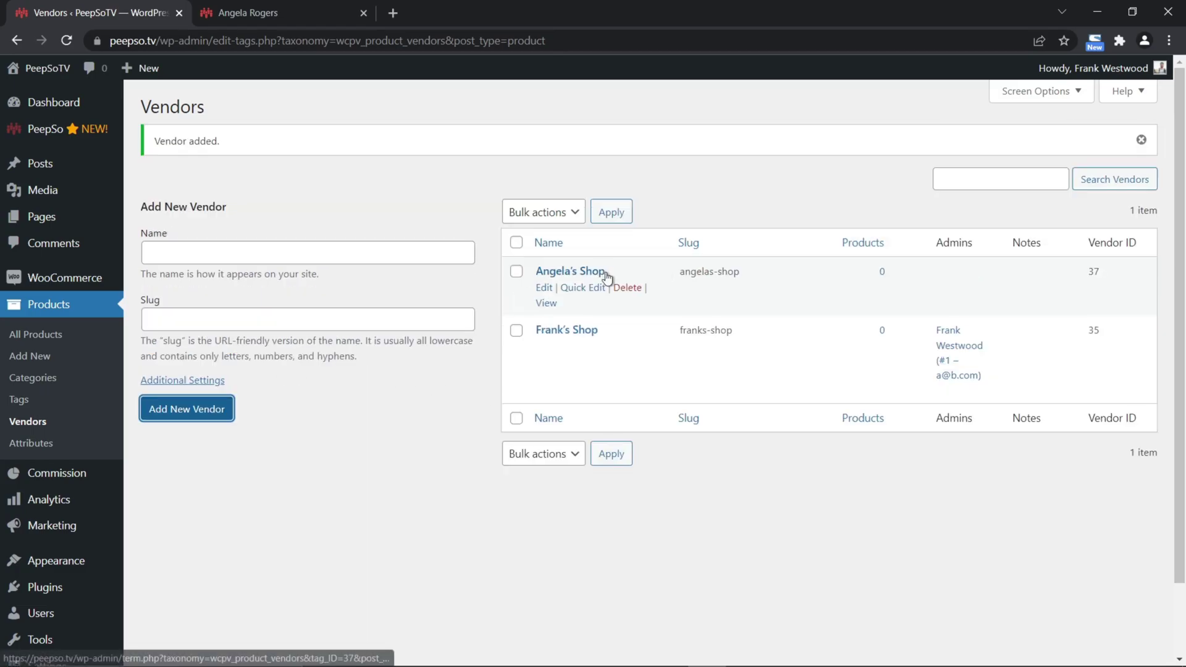
left_click(545, 287)
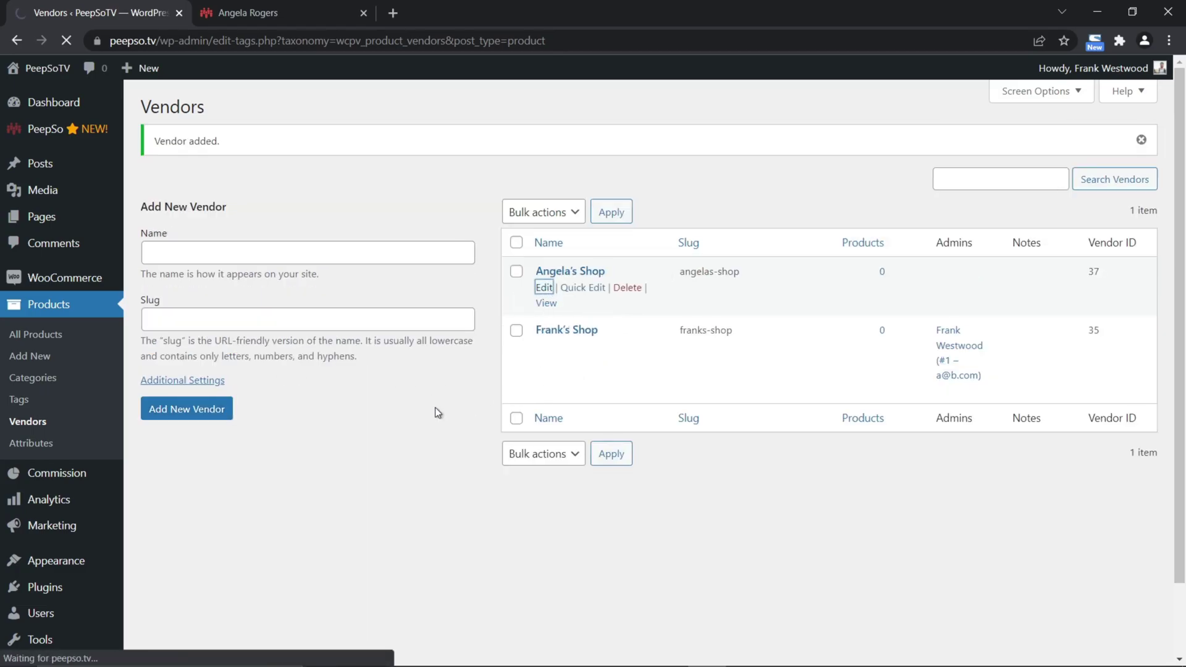
Add the member as a Vendor Admin of the shop and update it.
scroll(433, 290, "down", 7)
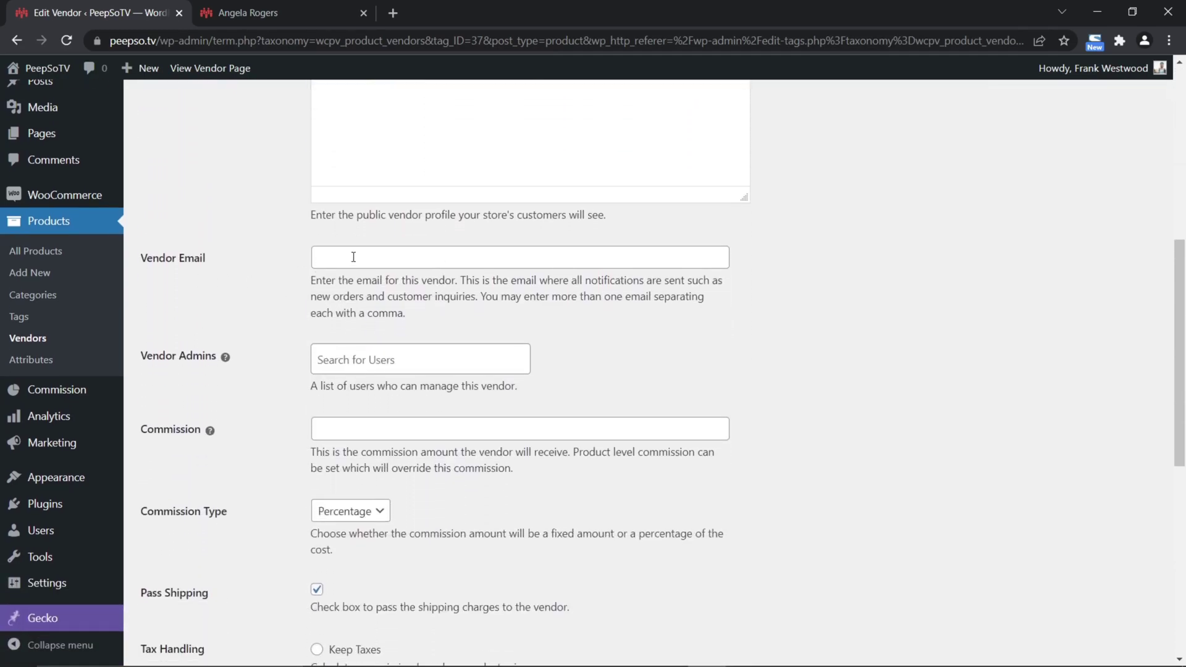
left_click(360, 253)
scroll(502, 290, "down", 8)
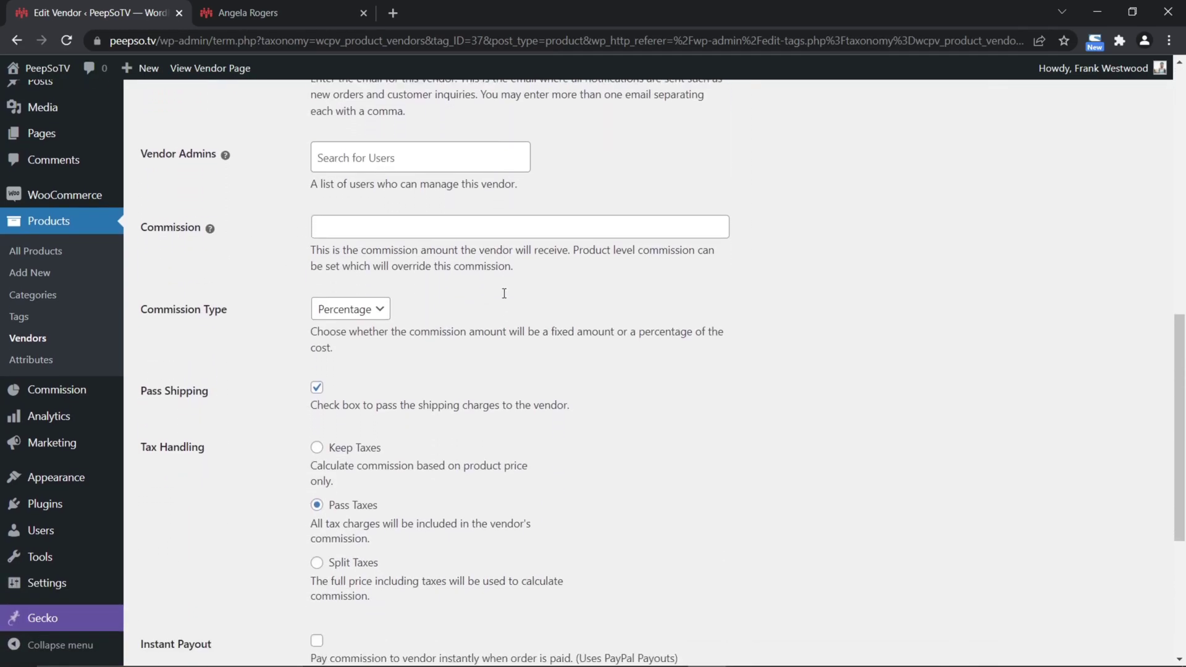
scroll(504, 309, "up", 8)
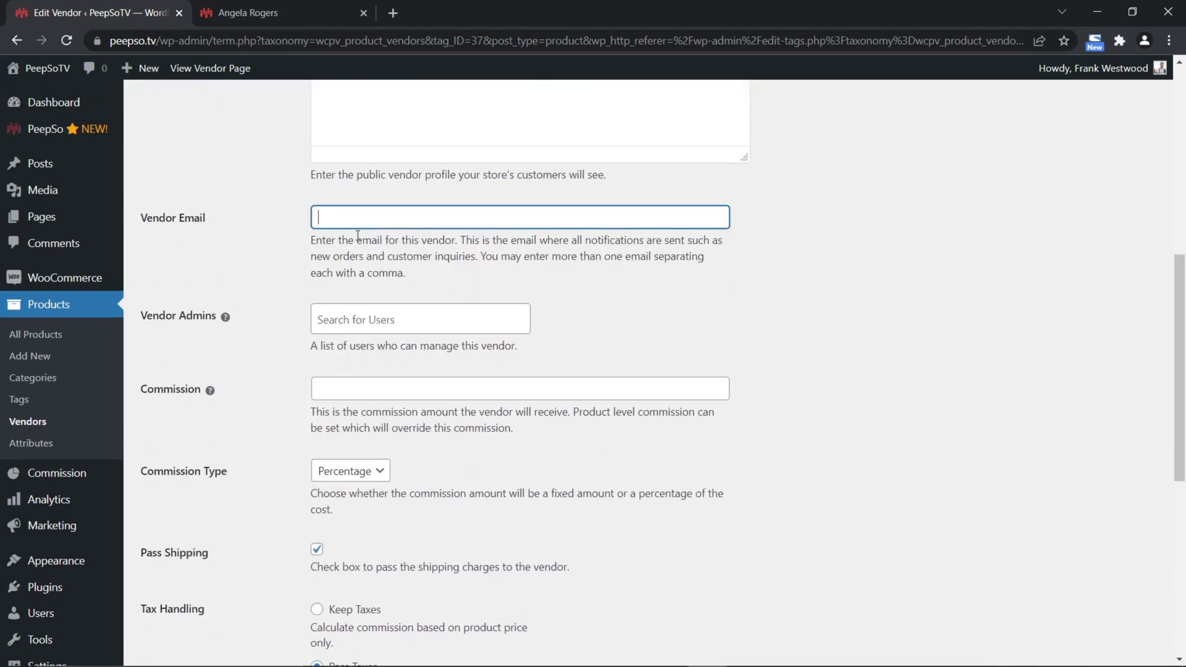
scroll(436, 295, "up", 3)
scroll(472, 308, "down", 4)
left_click(381, 242)
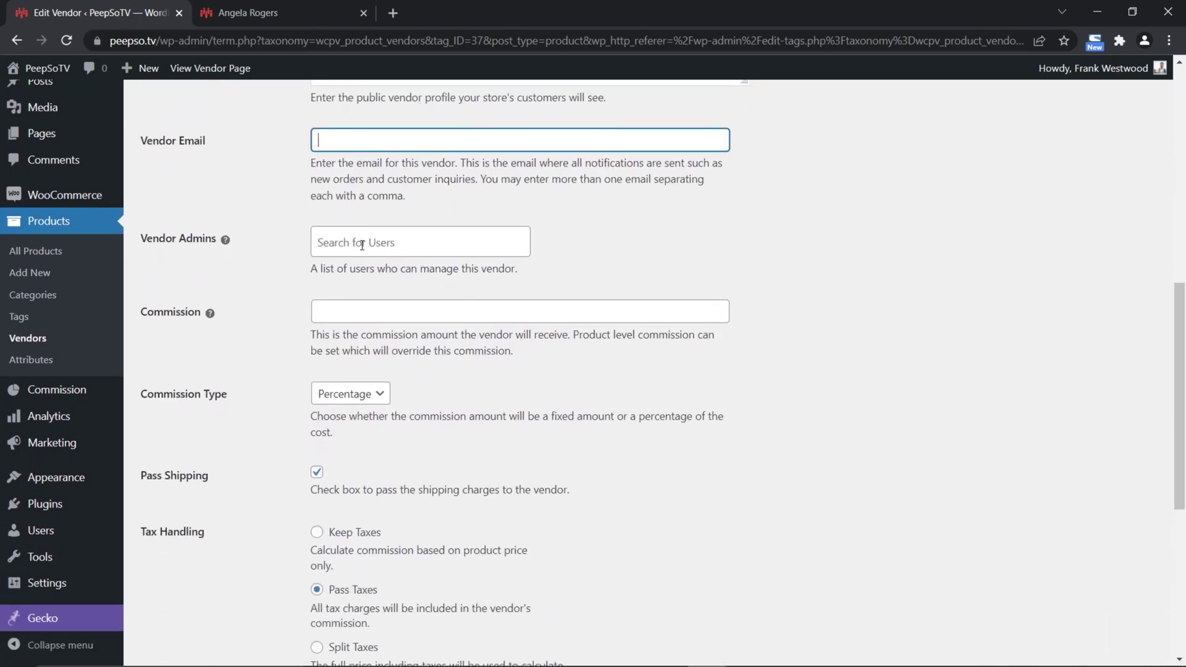
type("angel")
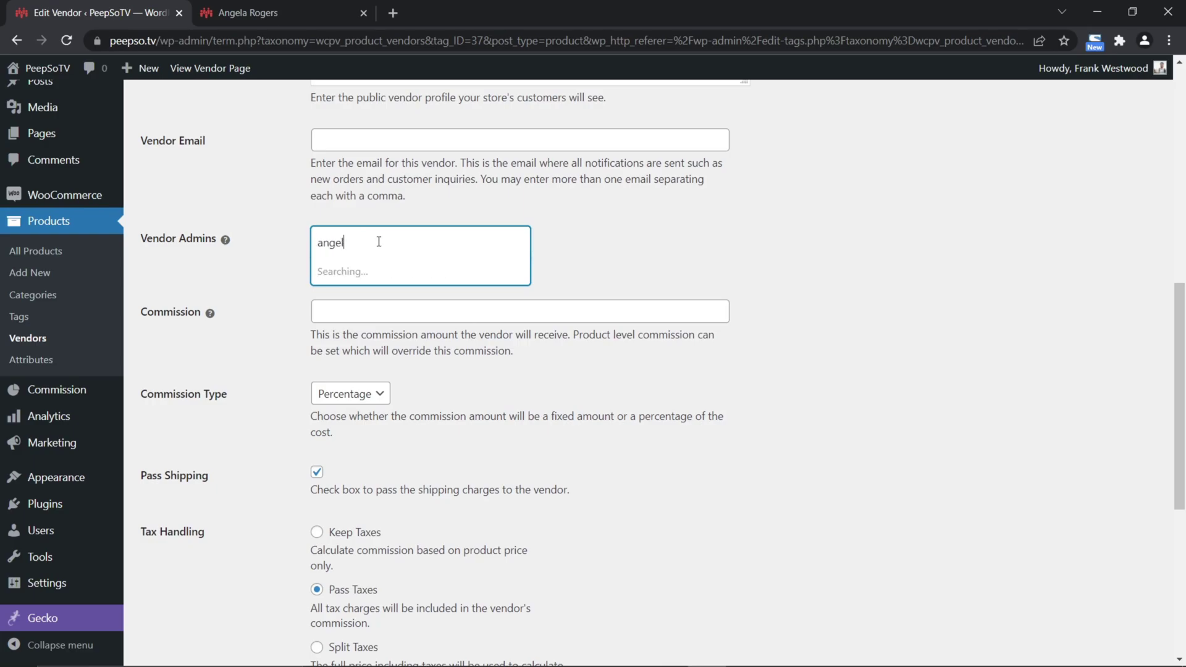
left_click(370, 273)
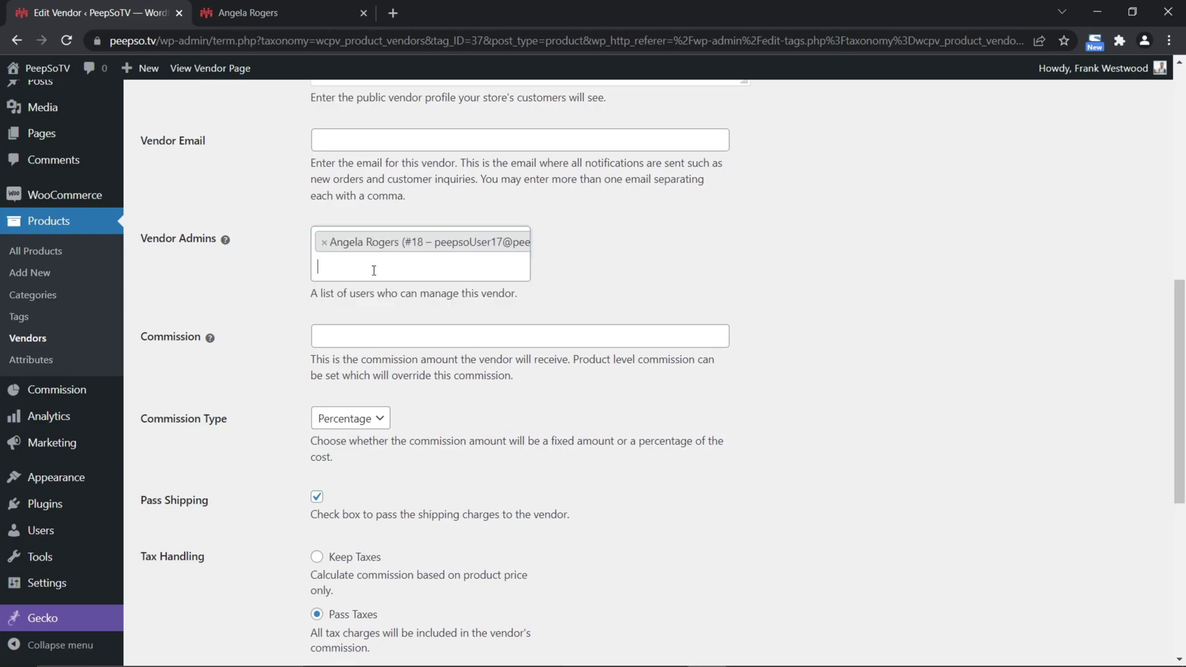
scroll(389, 395, "down", 6)
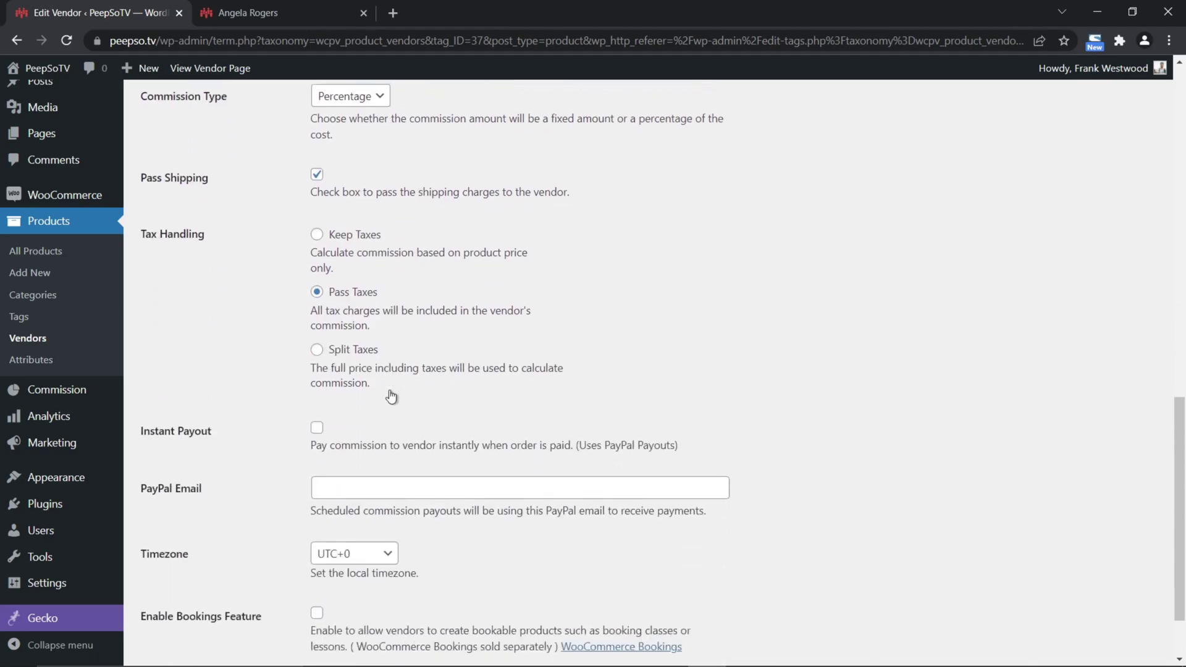
left_click(164, 605)
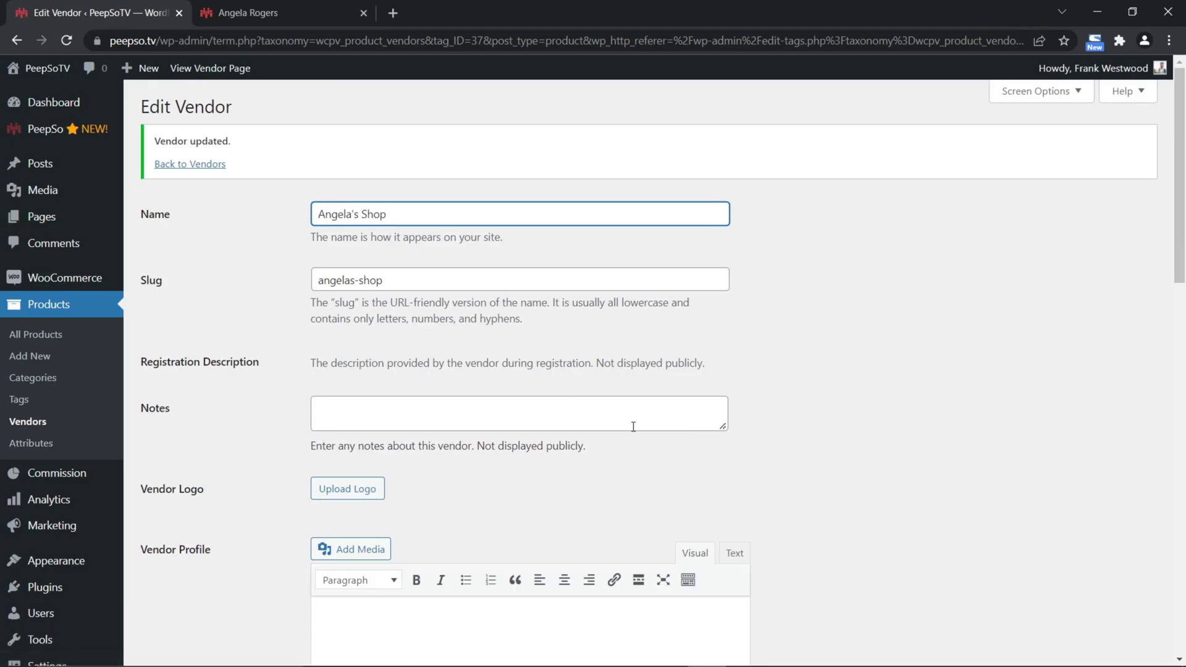
Save the shop once more and scroll back up to the Vendor updated notice.
scroll(632, 416, "down", 4)
scroll(436, 350, "down", 10)
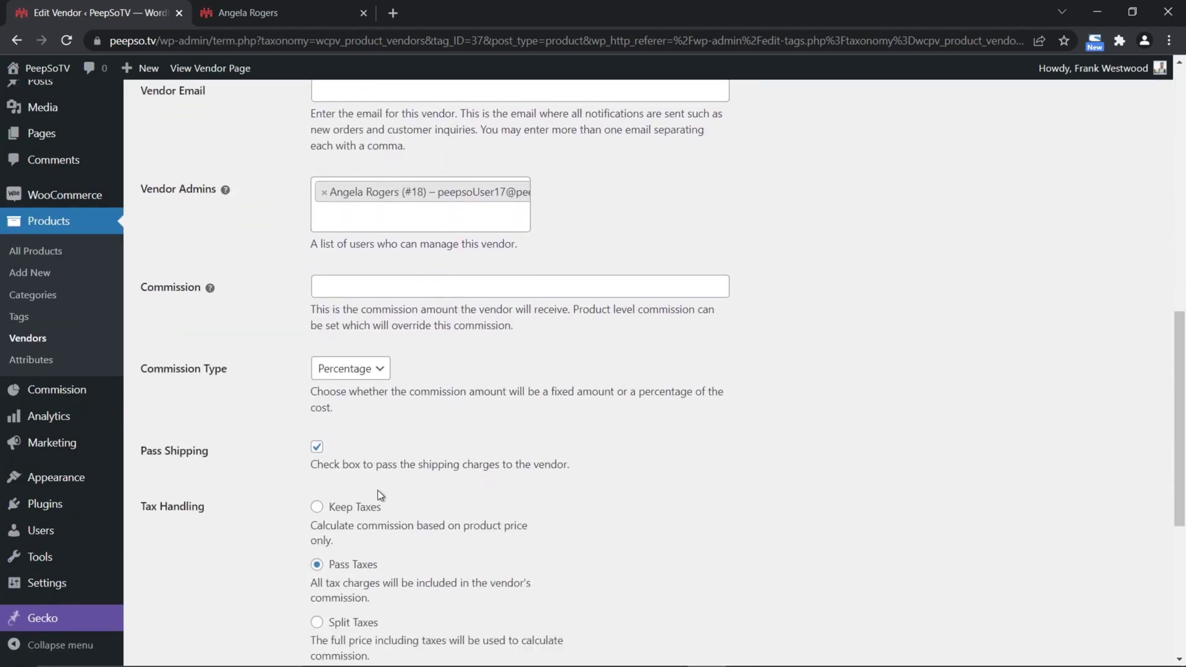
scroll(263, 415, "down", 3)
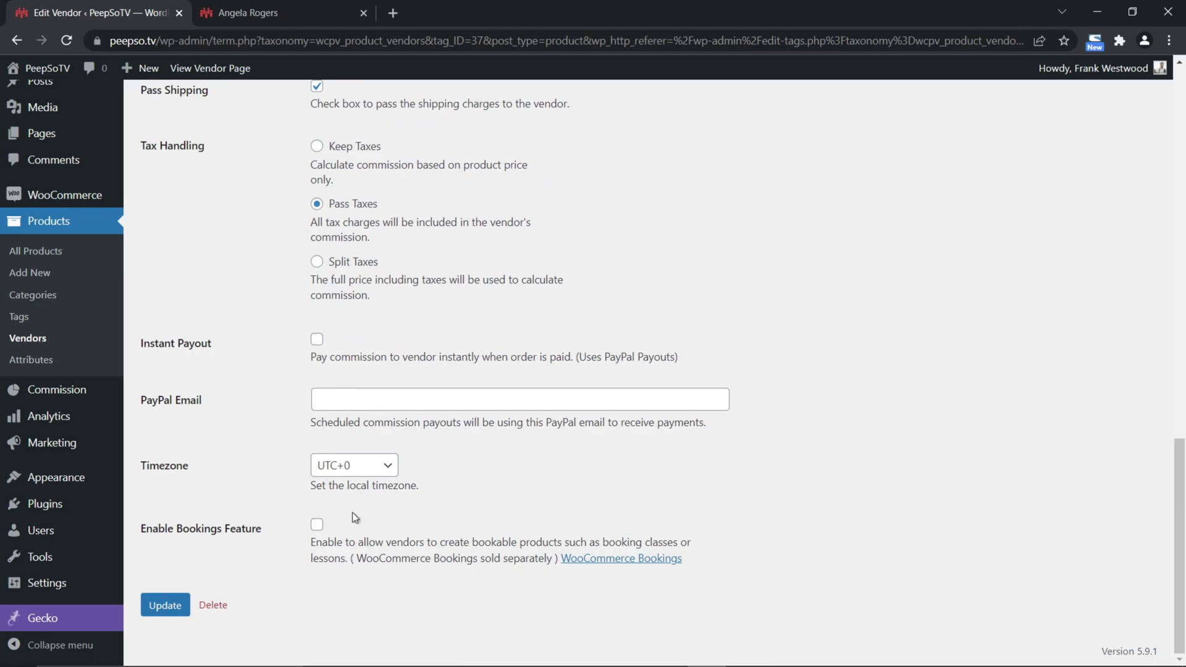
left_click(165, 605)
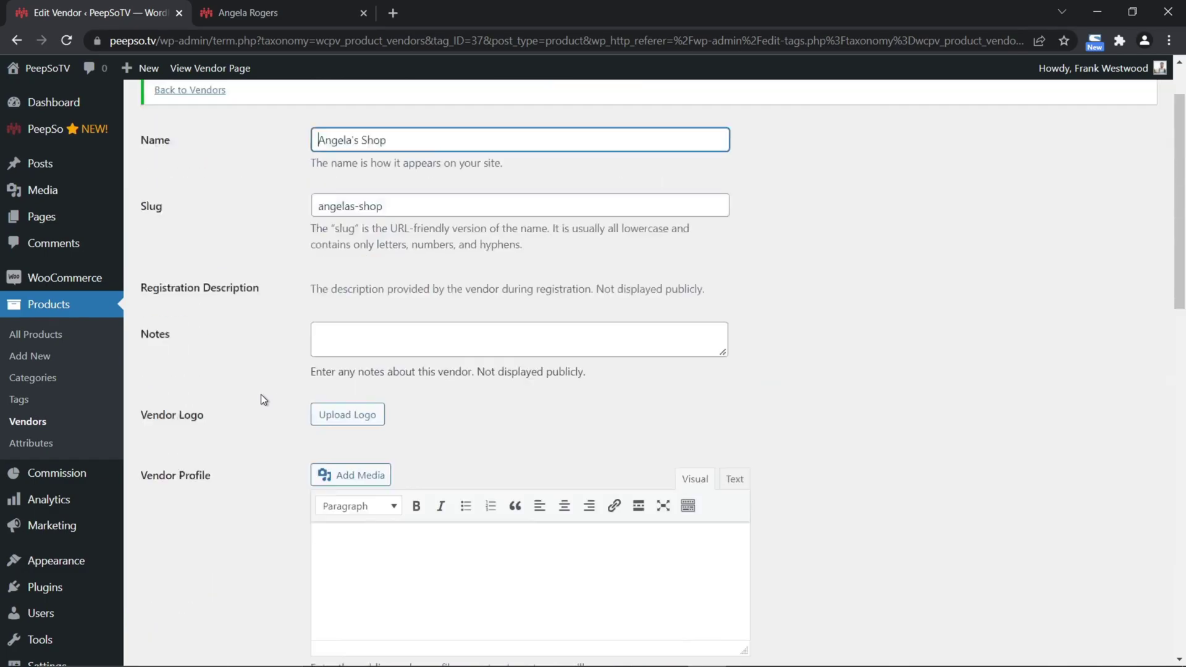
scroll(261, 394, "up", 1)
Log out of the admin account and go to the peepso.tv homepage.
mouse_move(1093, 73)
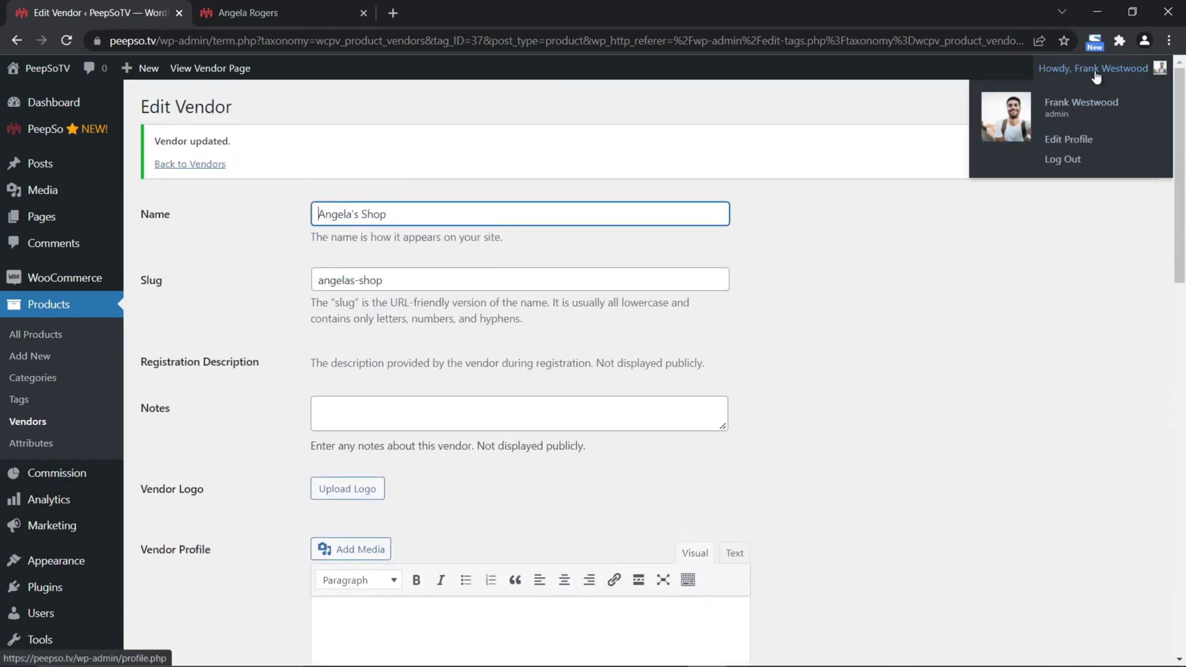
left_click(1062, 159)
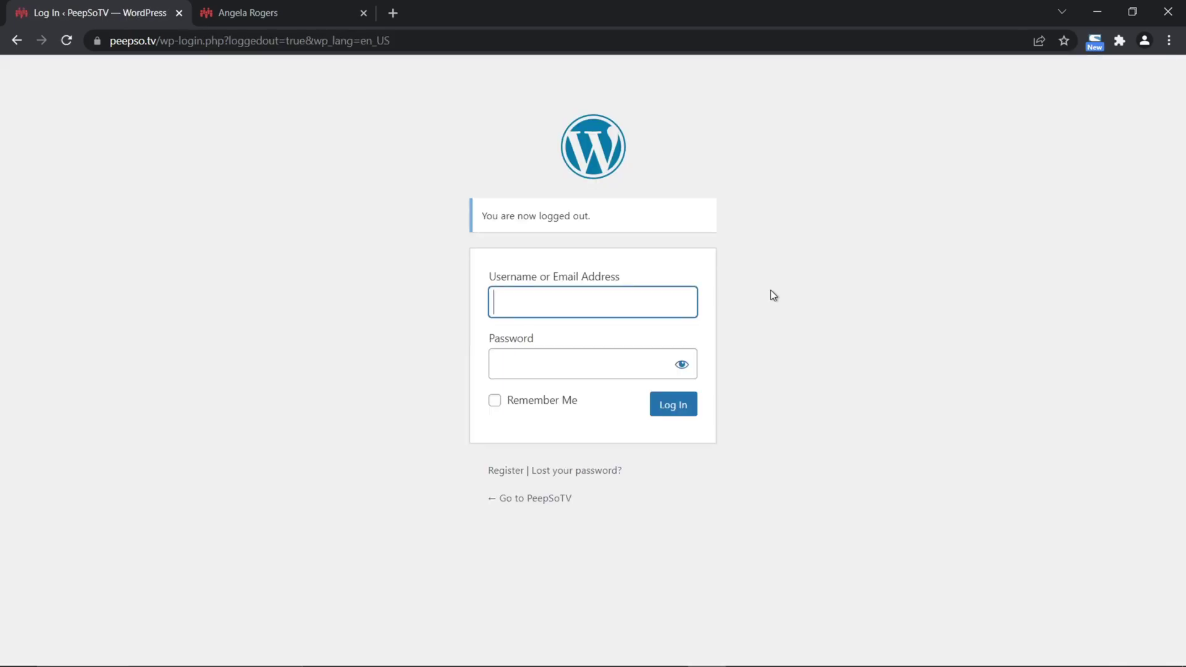
left_click_drag(391, 41, 162, 41)
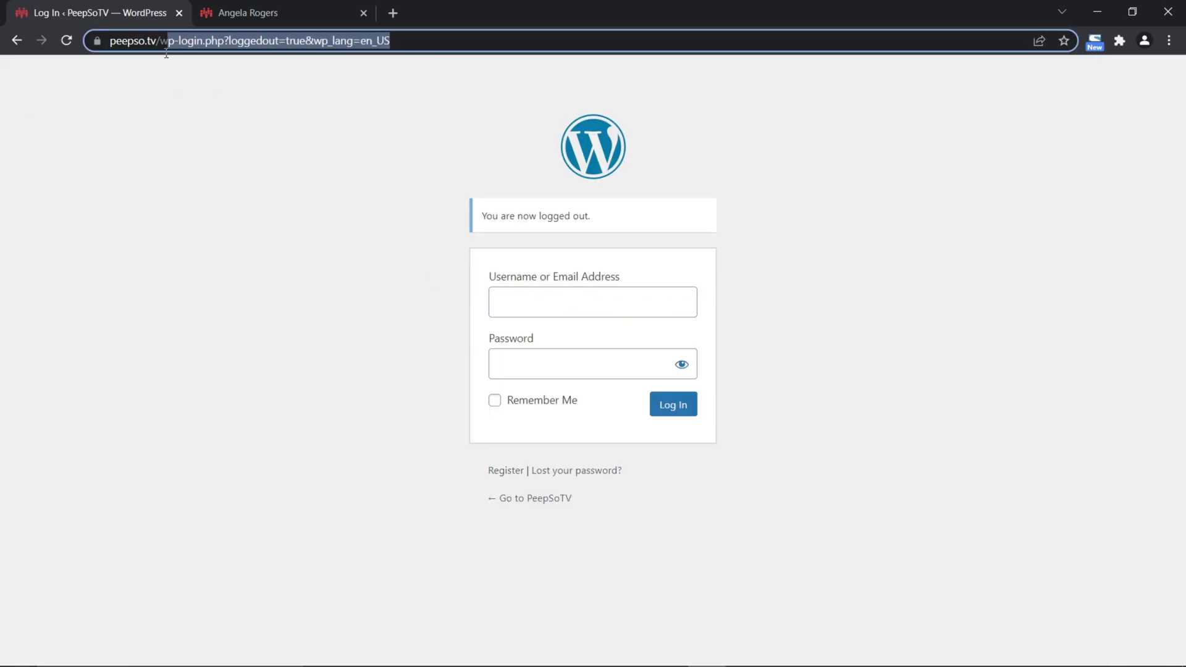
key("BackSpace")
key("Return")
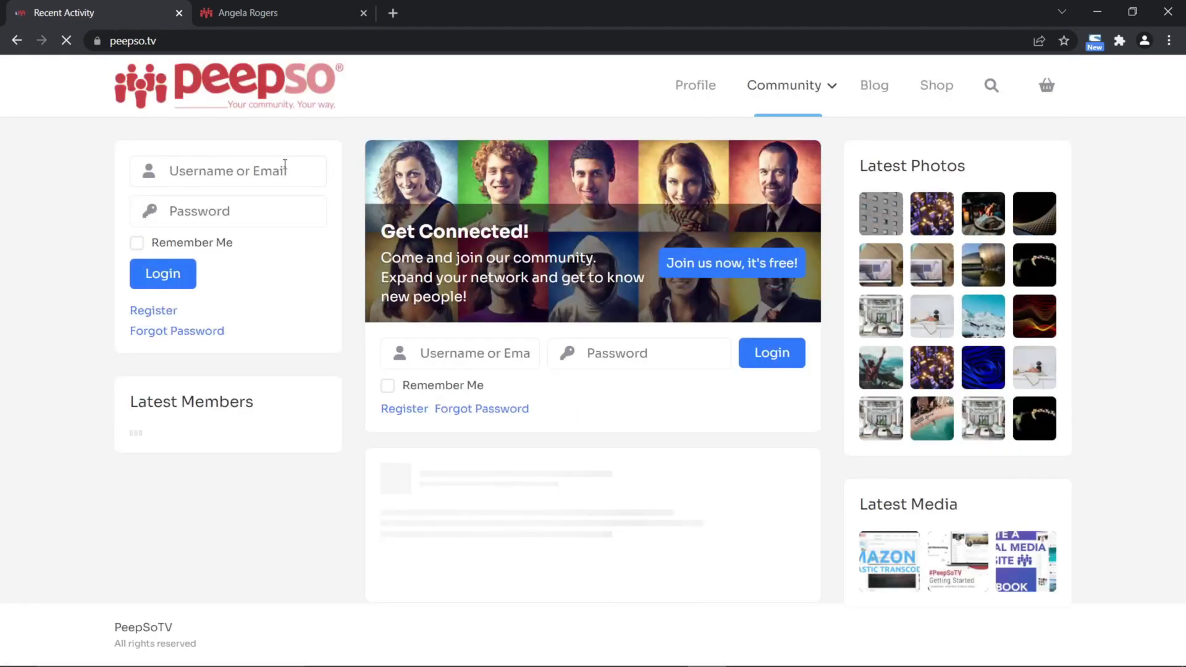
Log in with the vendor member's username and password, with Remember Me ticked.
left_click(200, 171)
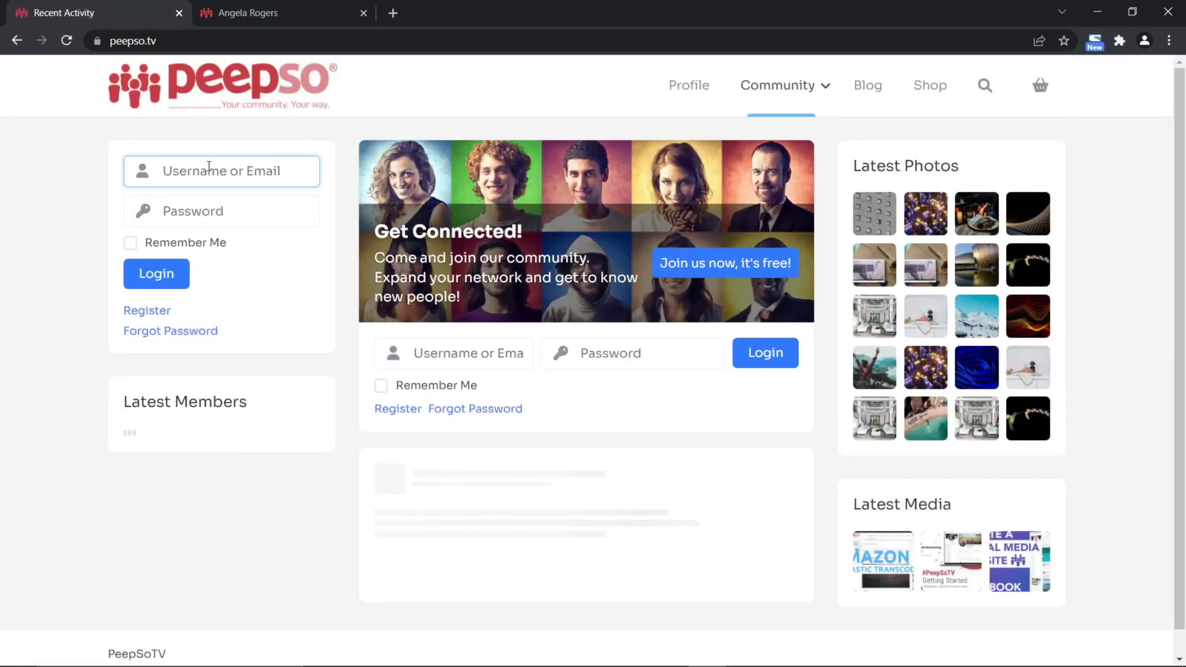
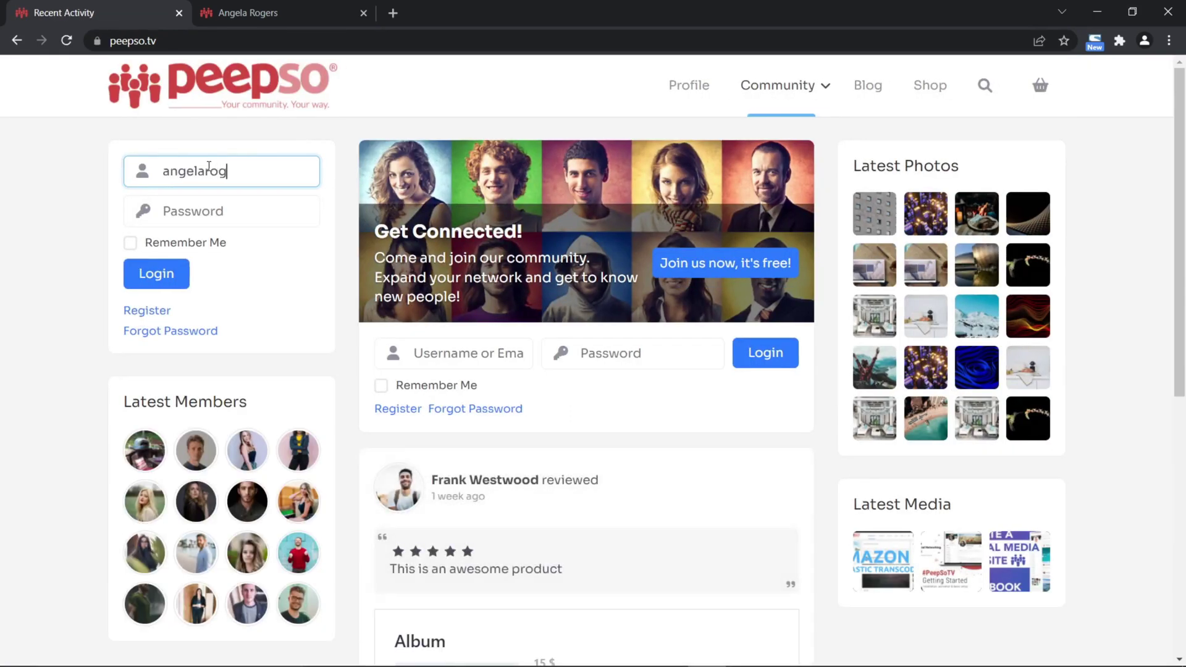
left_click(232, 207)
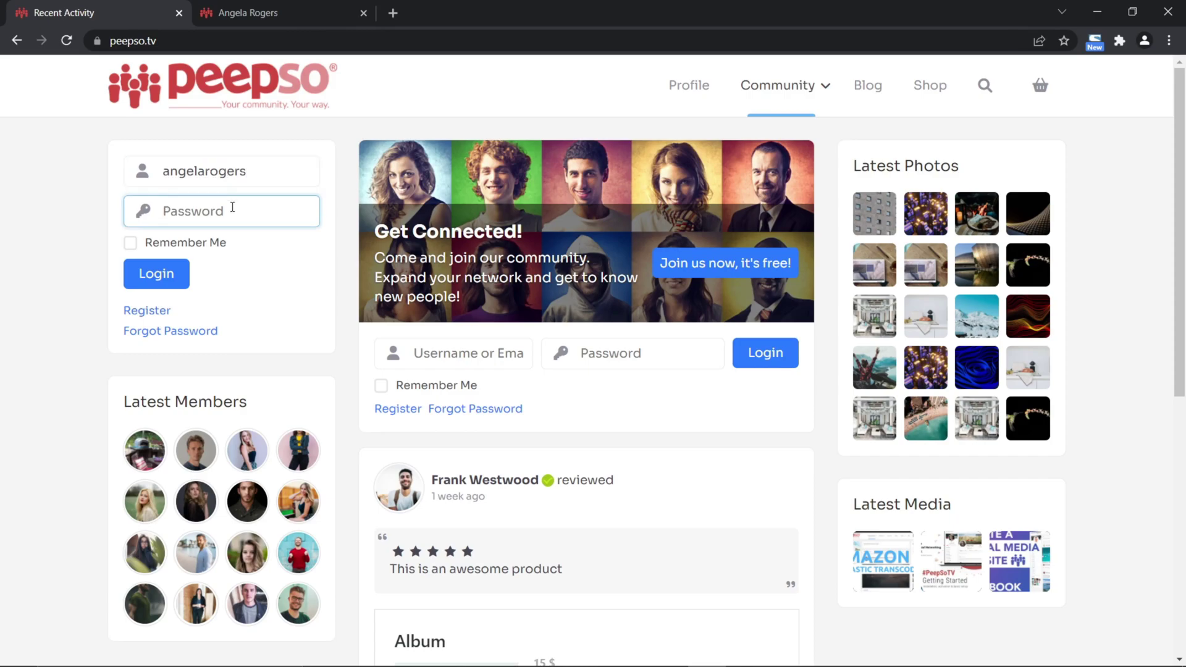
type("••••••")
left_click(130, 243)
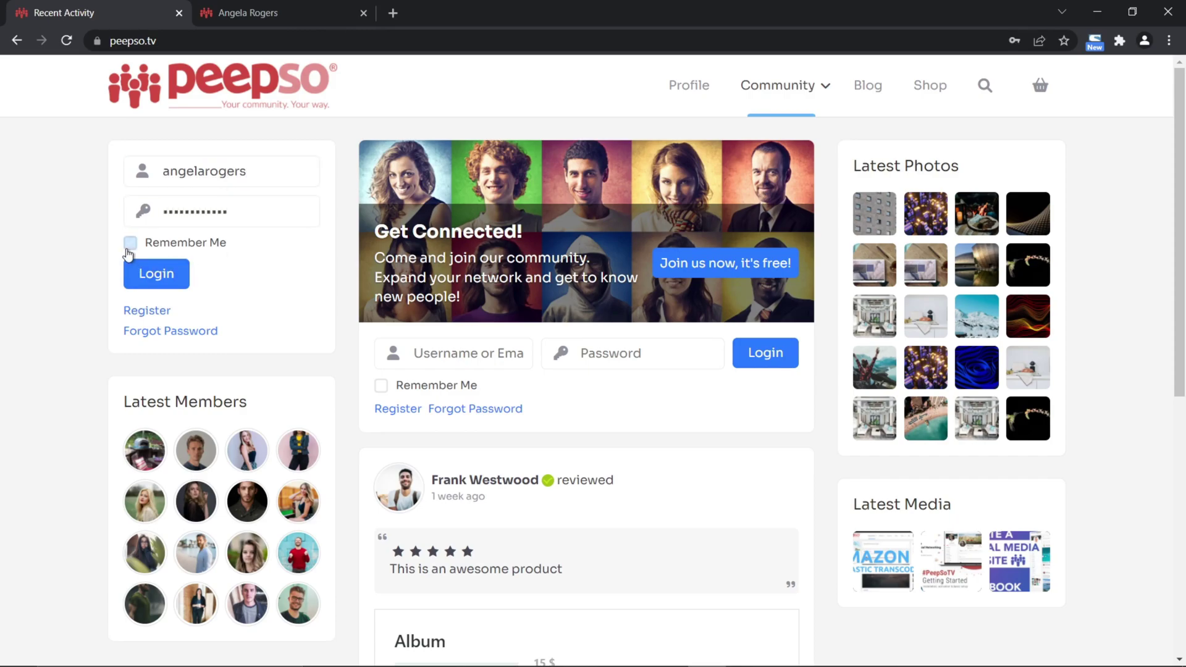
left_click(155, 273)
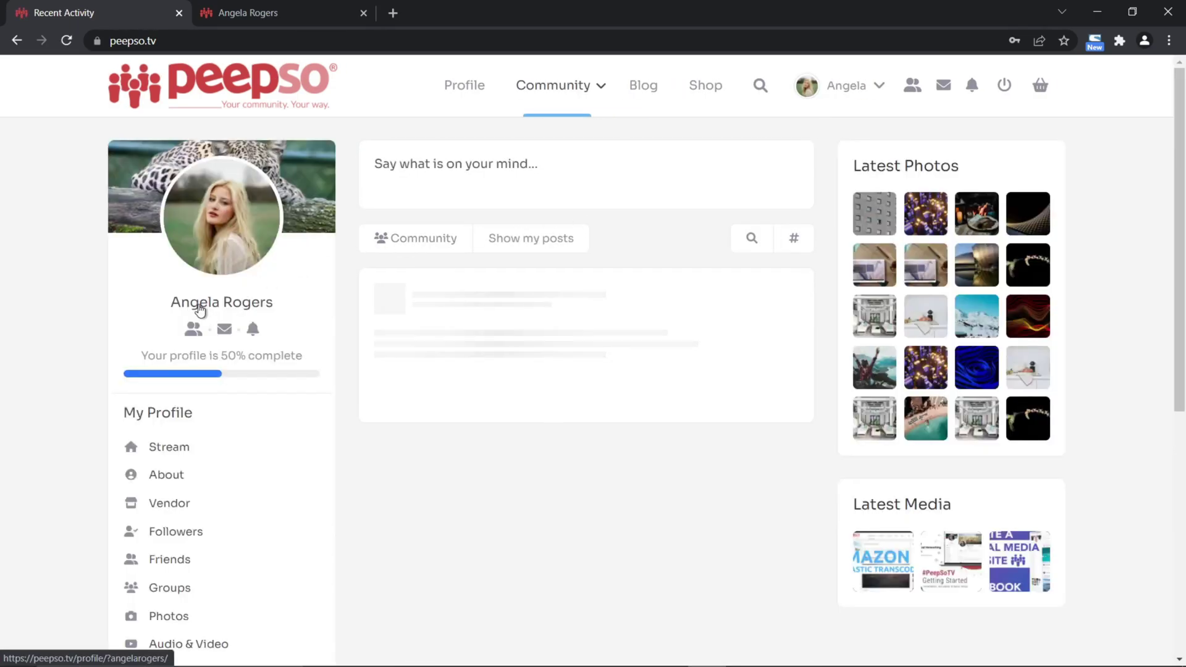
Show the vendor's profile Vendor tab with no products, then select the profile path in the URL.
left_click(199, 309)
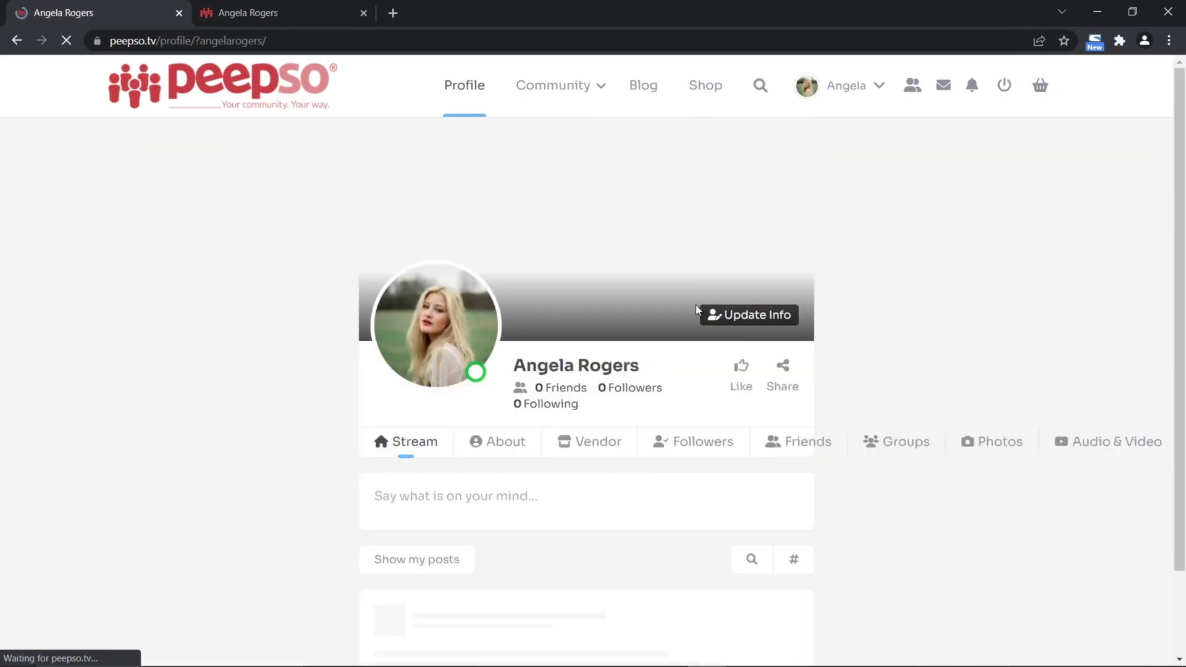
left_click(608, 442)
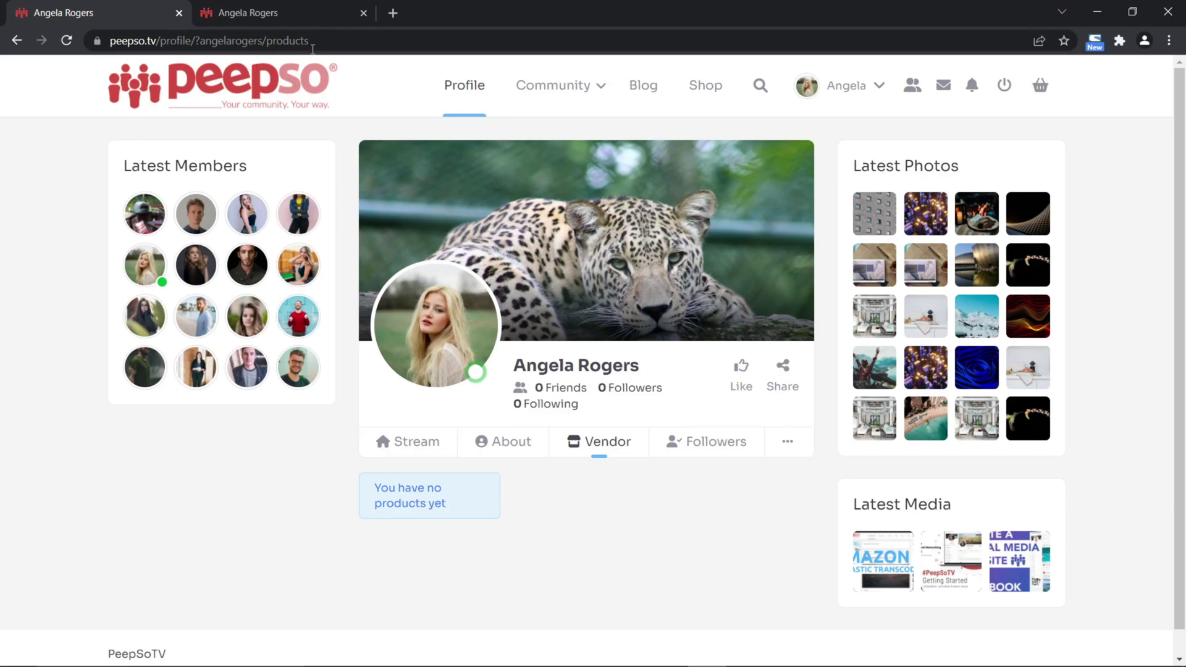
left_click_drag(333, 41, 162, 42)
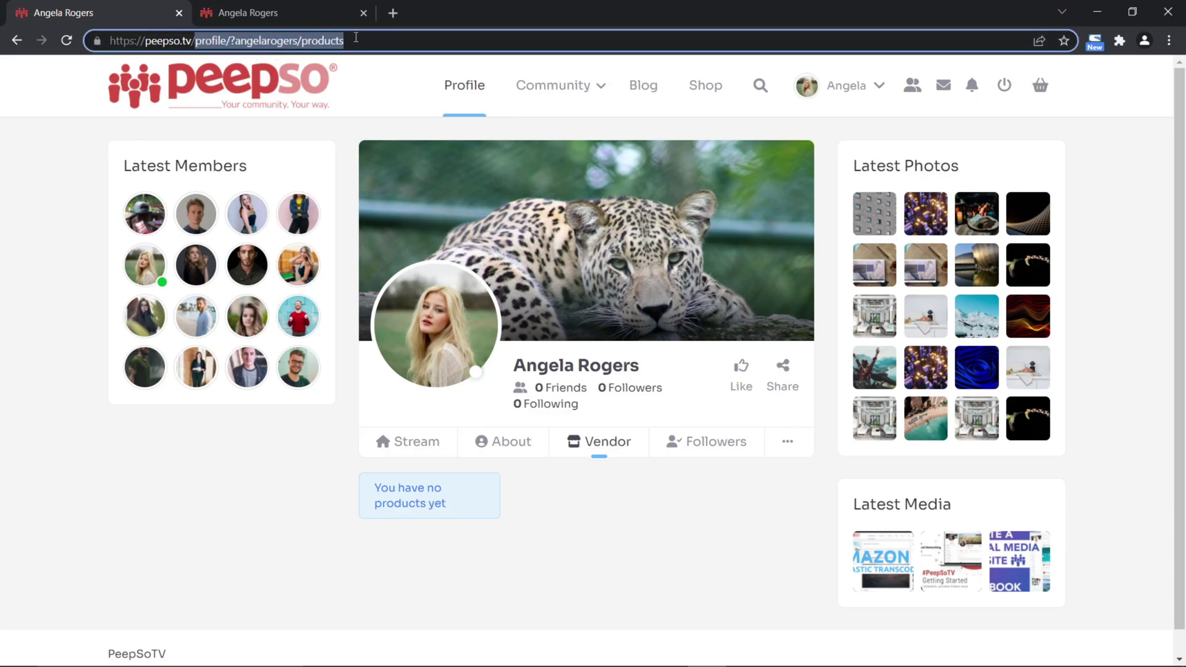
Load wp-admin and view the vendor's Dashboard with its all-zero Sales Summary.
type("wp-admin")
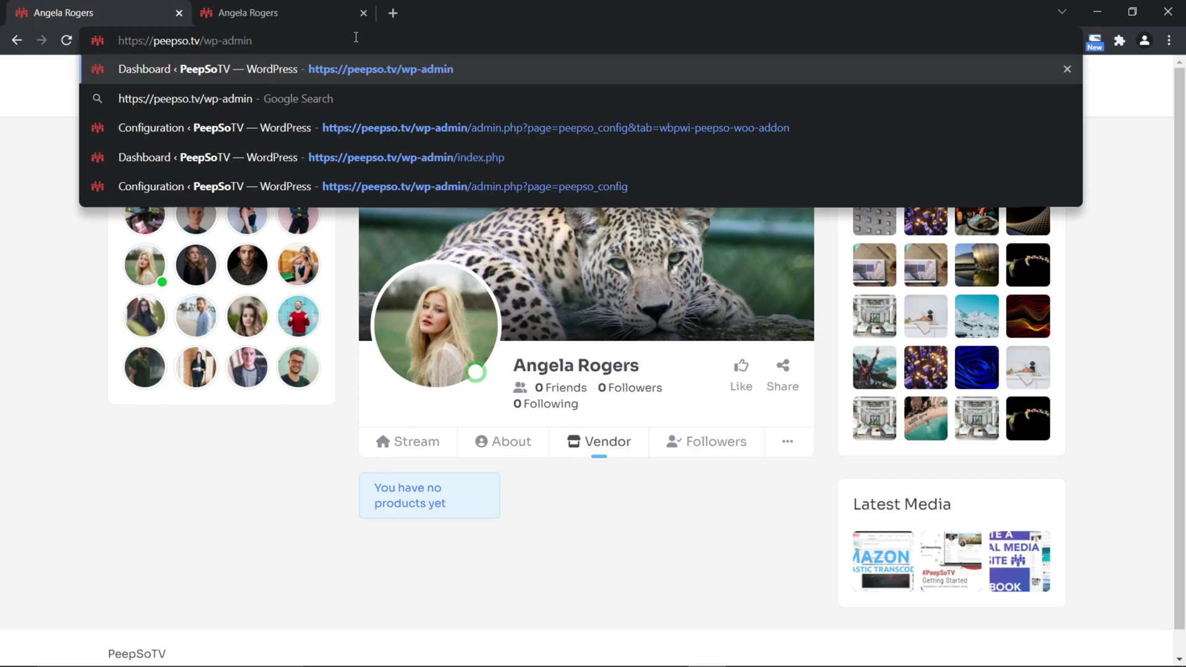
key("Return")
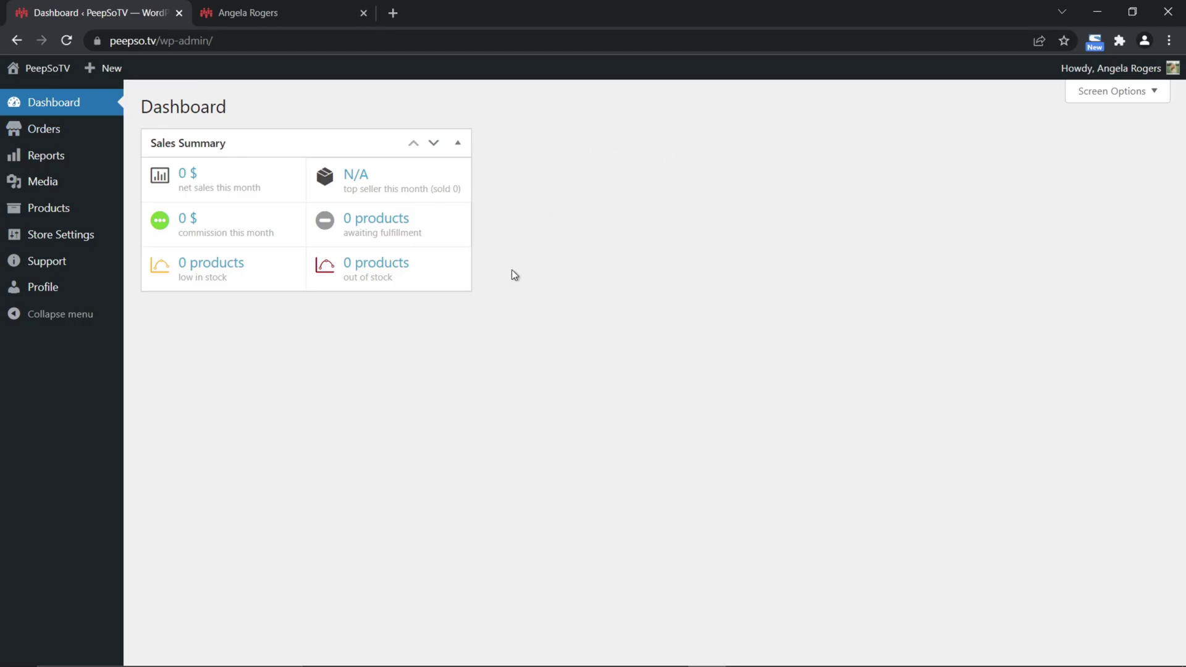
left_click(262, 14)
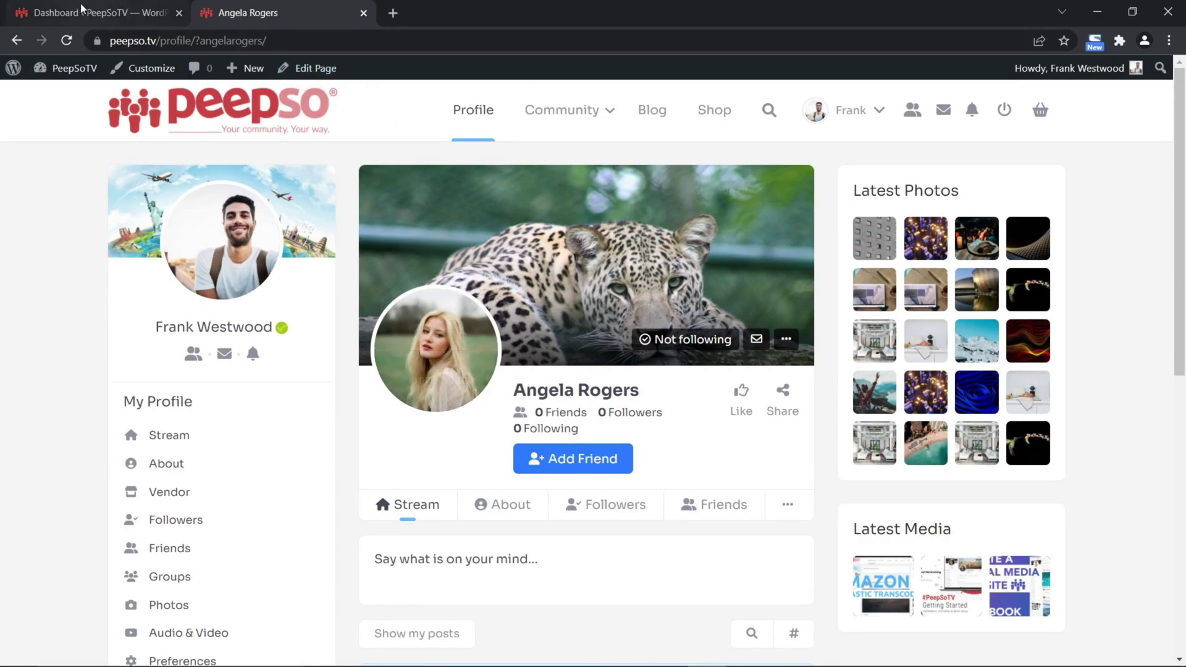
left_click(99, 12)
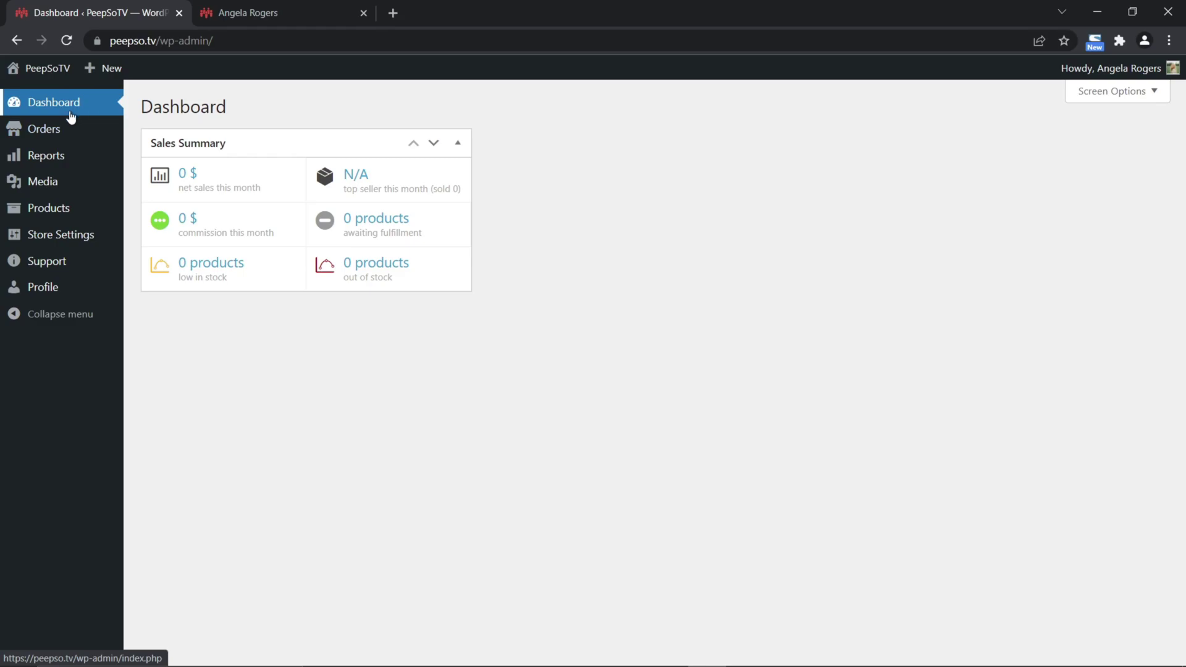
Go via Orders to Store Settings and review the profile, email, fixed 5 commission and UTC+0 timezone.
left_click(40, 132)
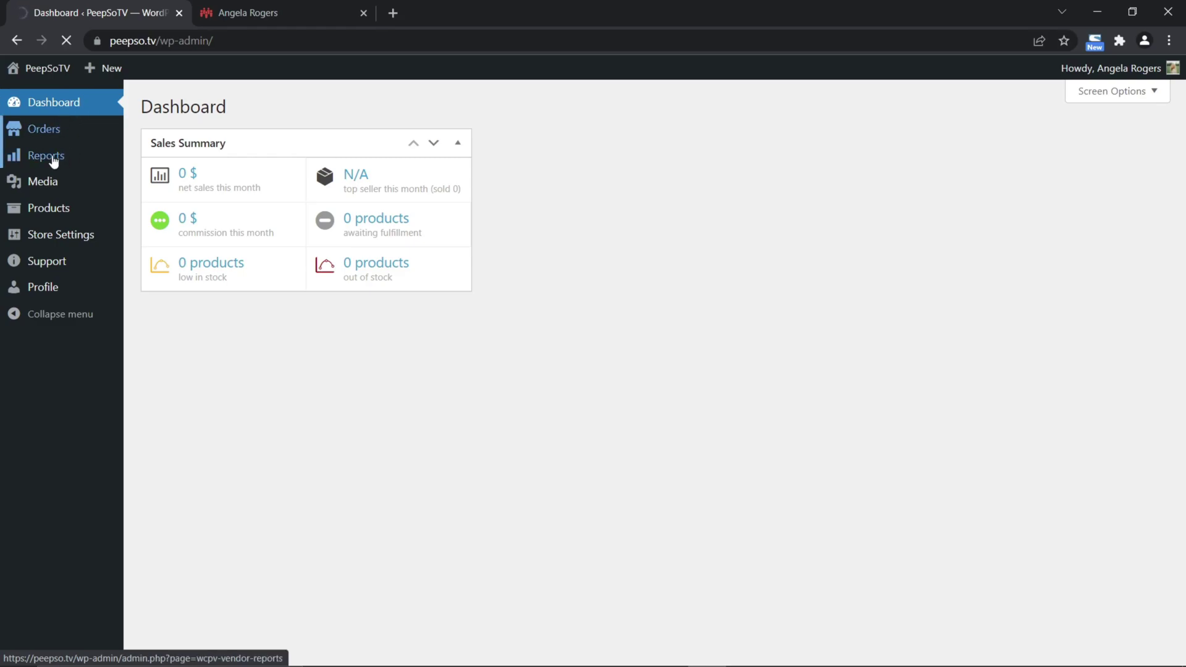
mouse_move(61, 211)
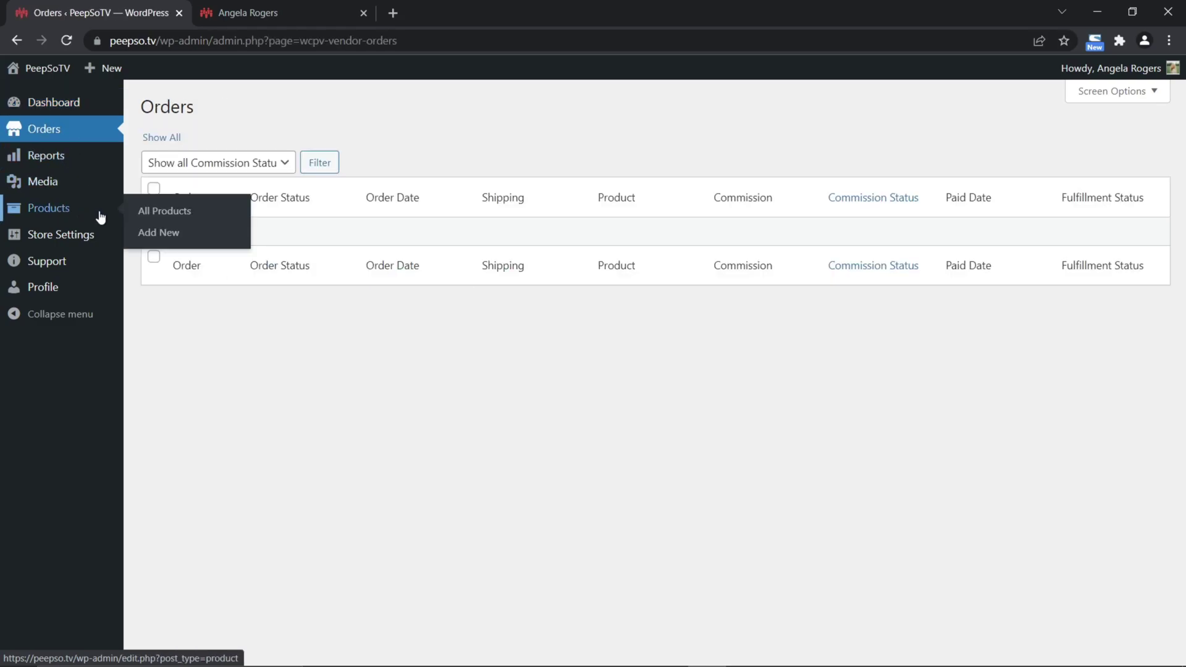
left_click(54, 238)
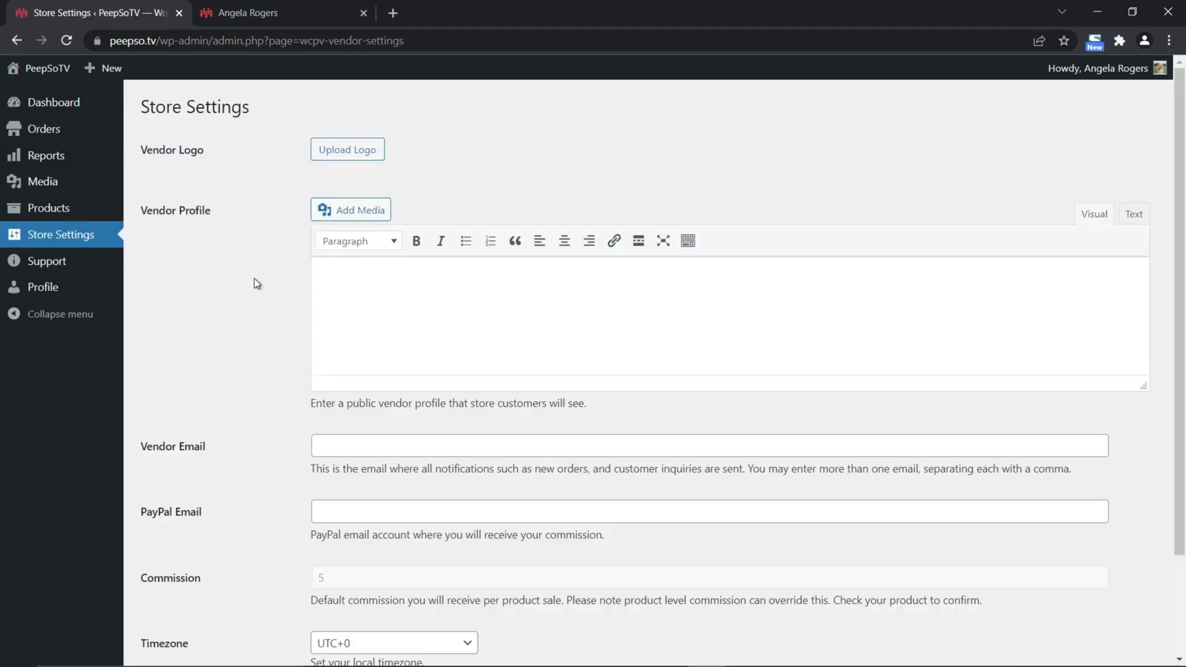
scroll(388, 308, "down", 2)
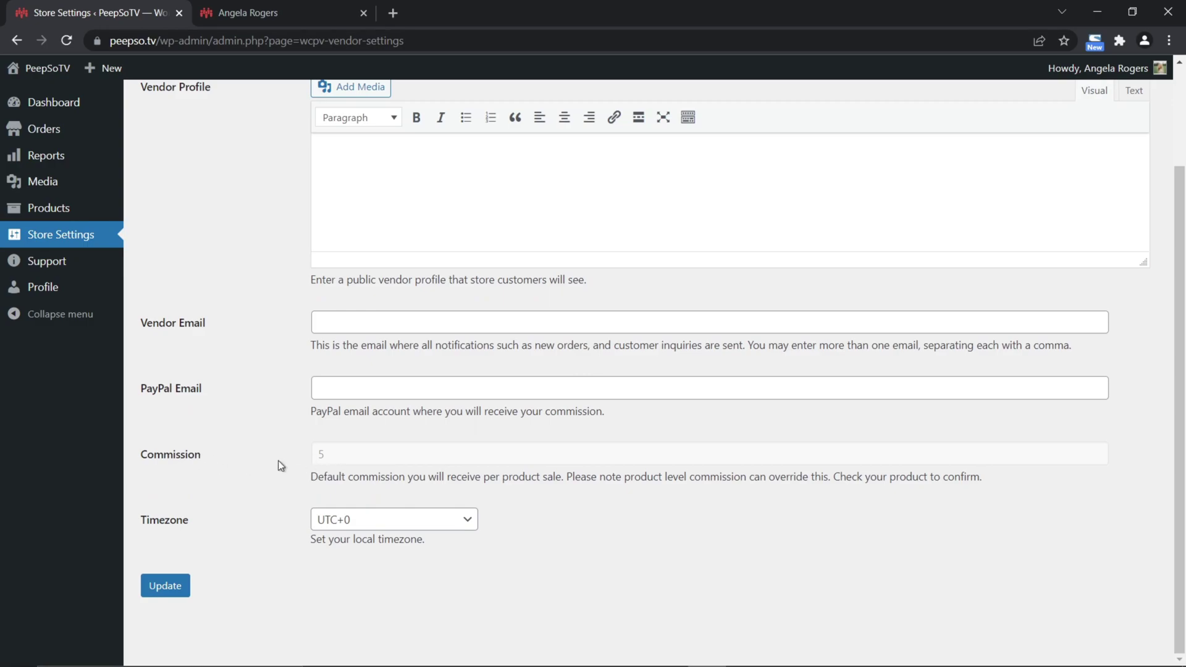
scroll(272, 465, "up", 2)
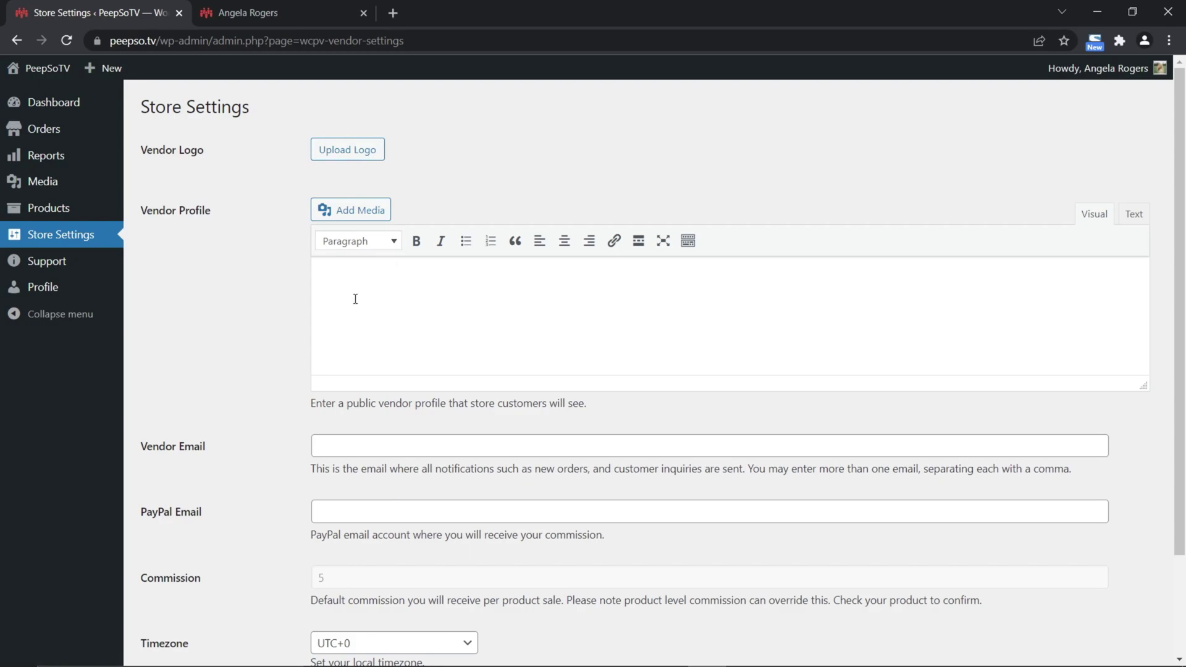
scroll(251, 328, "down", 2)
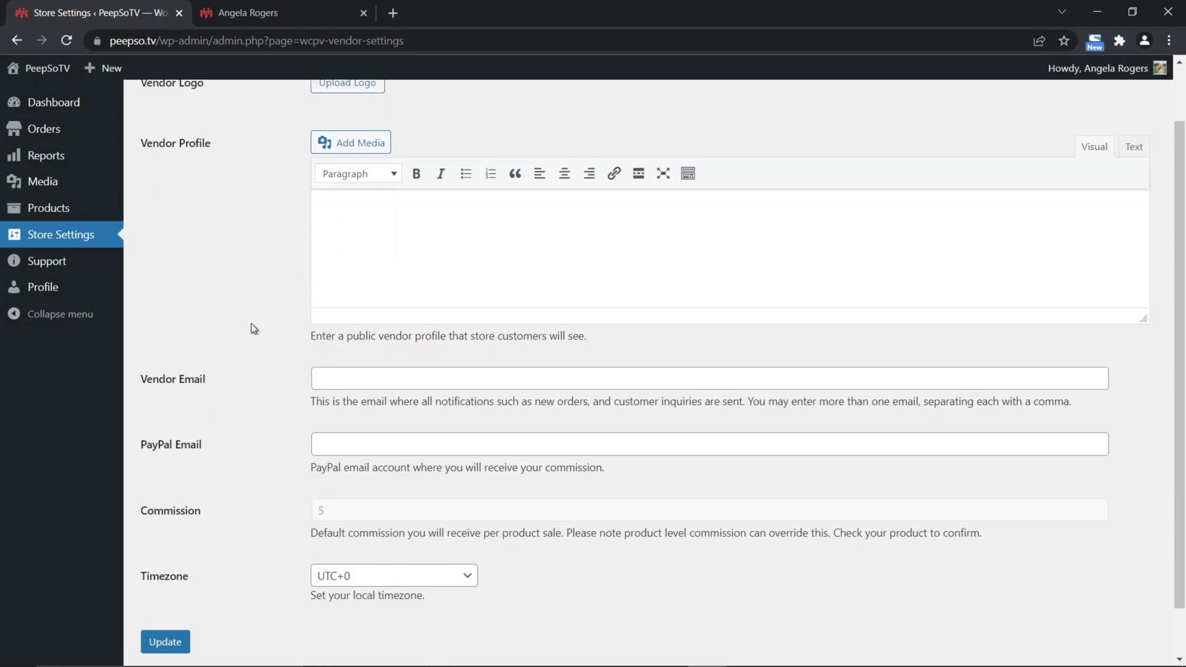
scroll(266, 406, "up", 2)
scroll(186, 346, "down", 1)
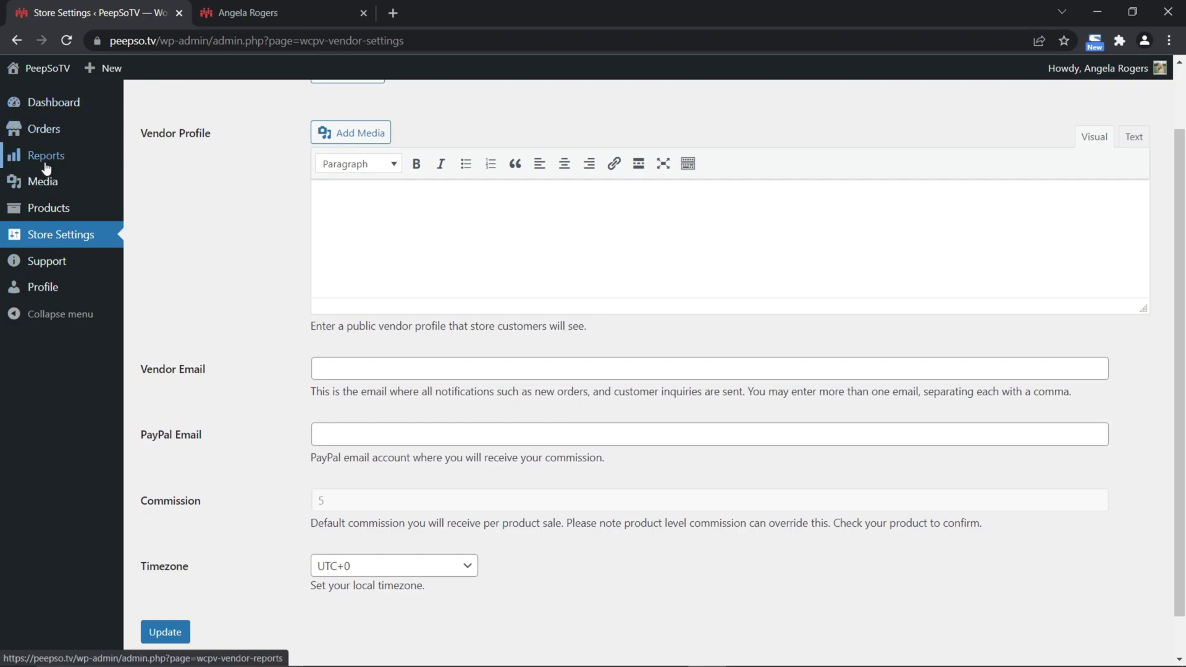
mouse_move(48, 208)
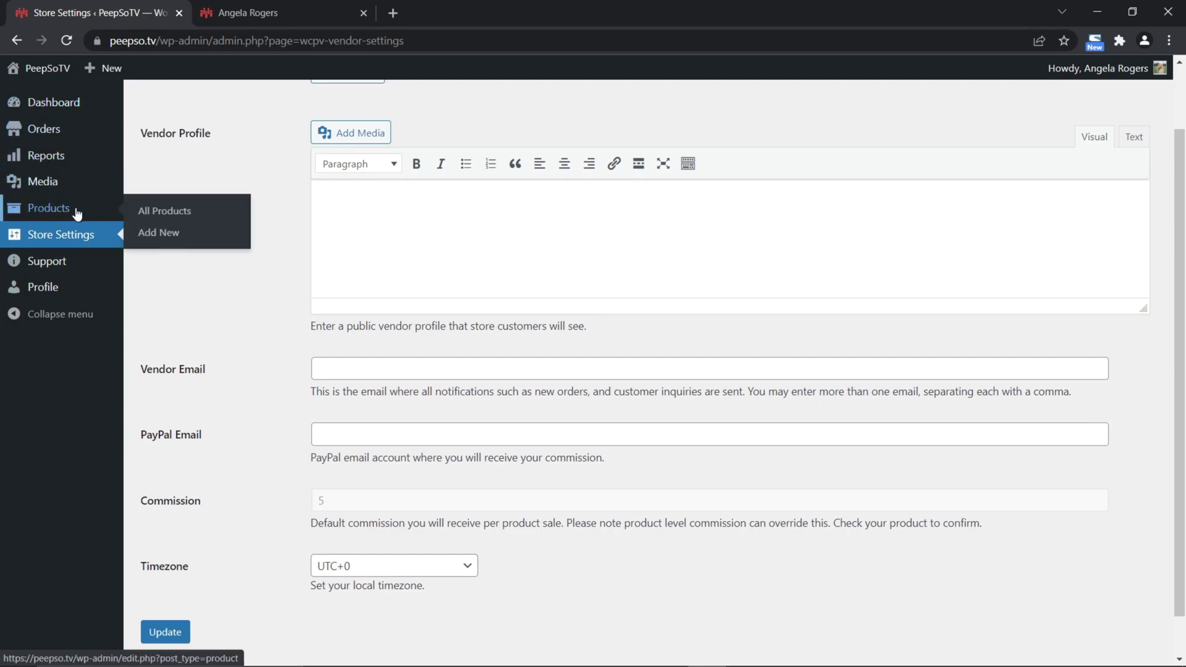
Start a new product named 'Angela's First Product', correcting the typo in the name.
left_click(165, 240)
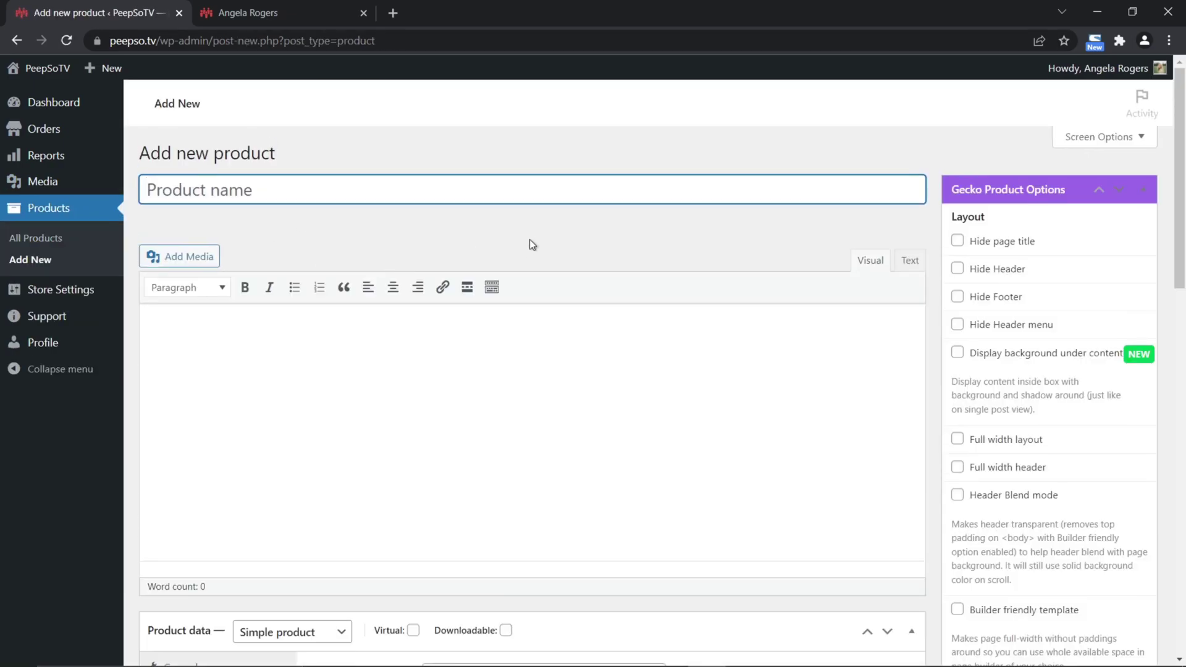
scroll(770, 409, "down", 15)
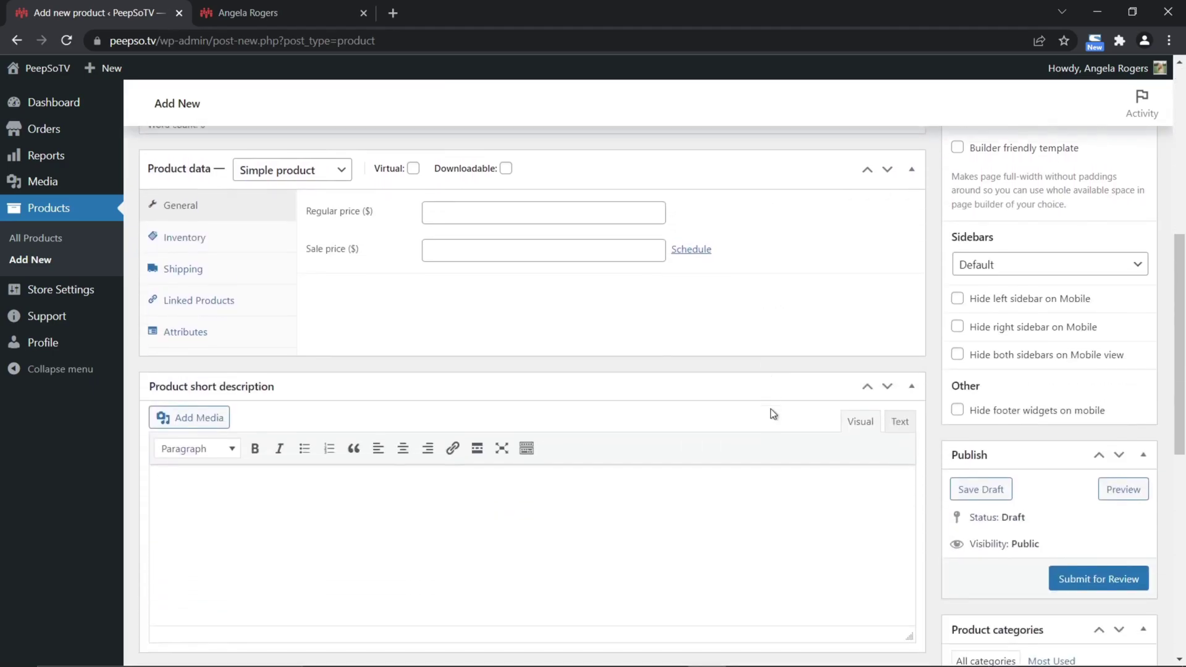
scroll(664, 398, "up", 15)
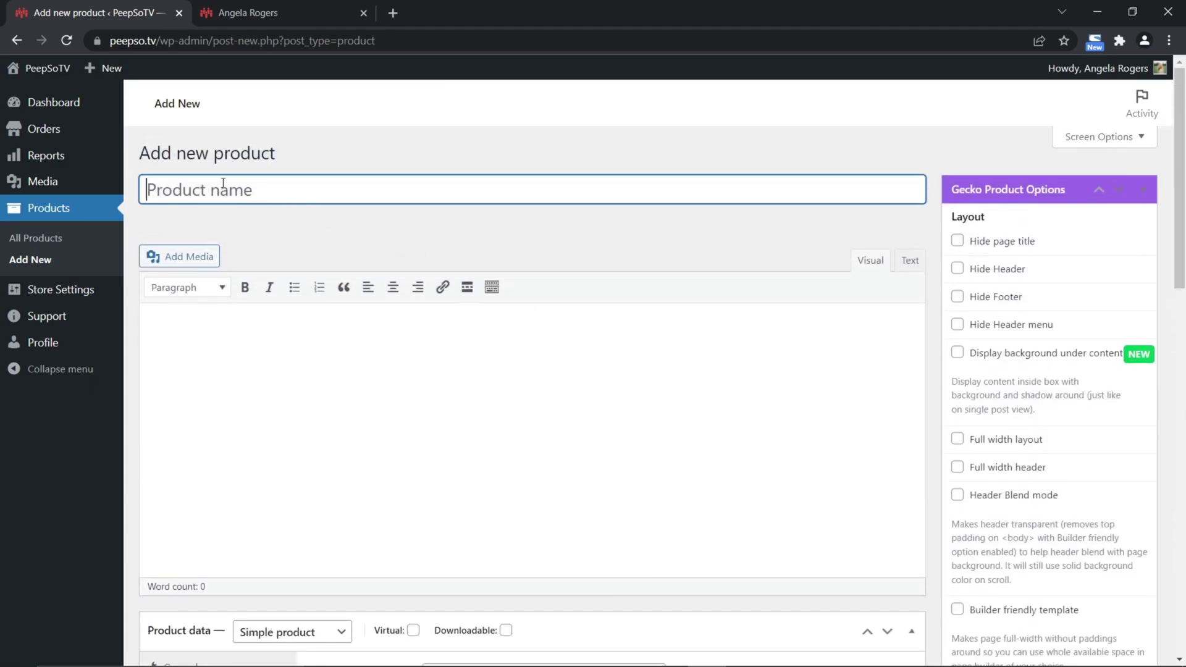
type("A")
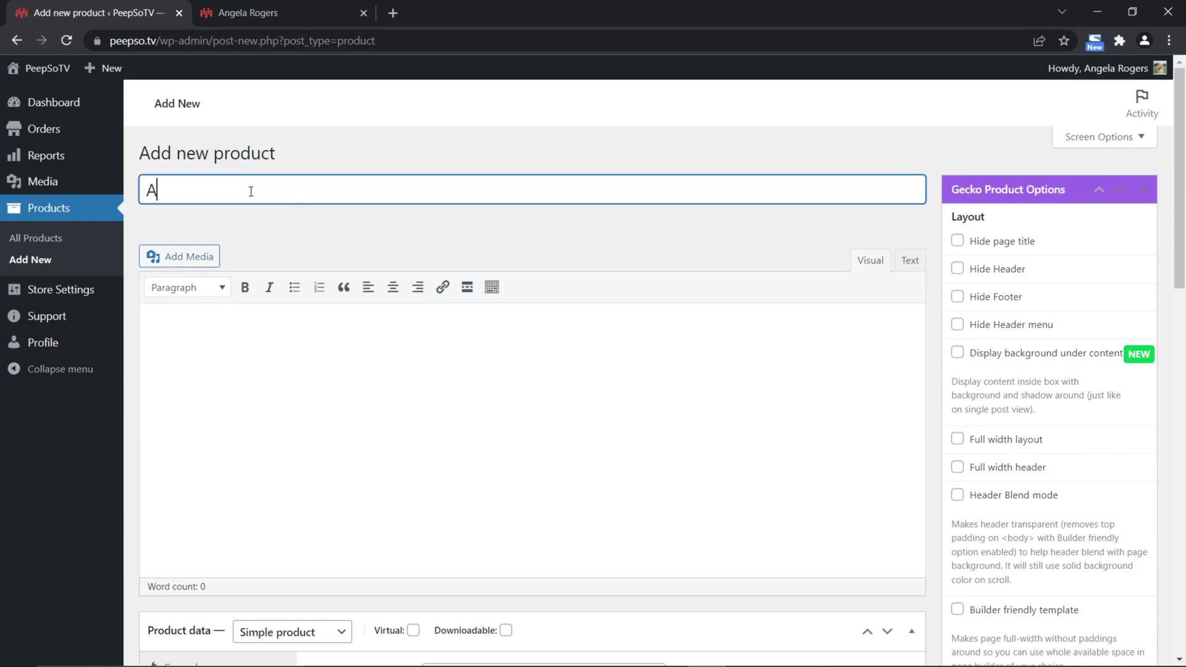
type("ngela's First Produvt")
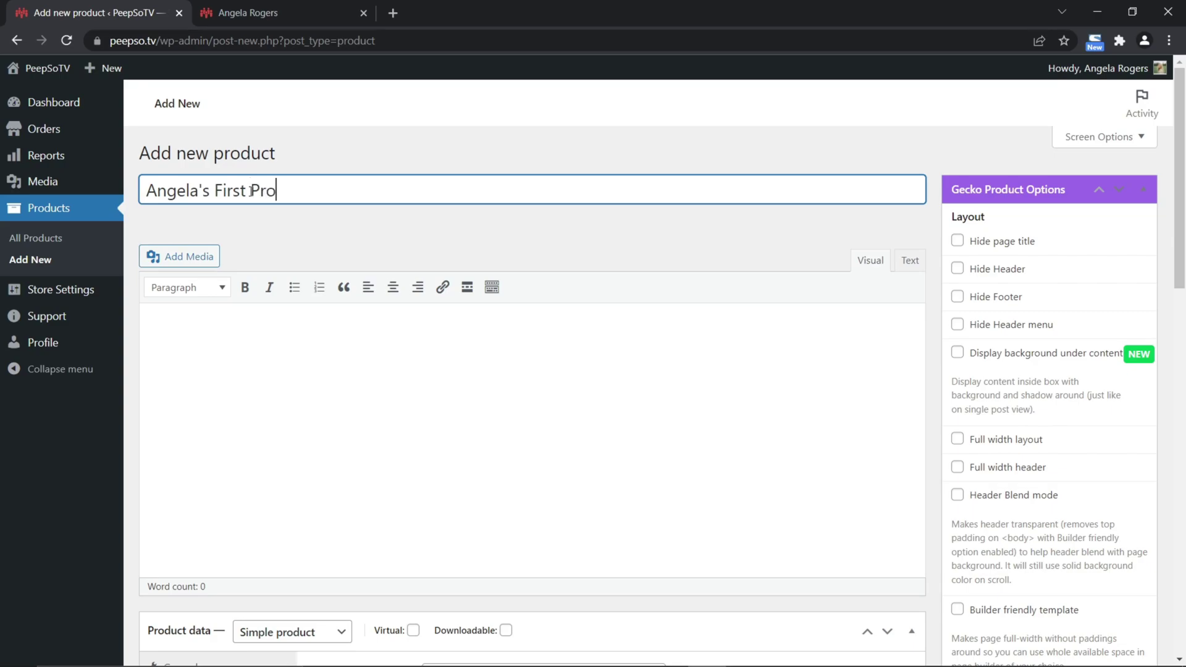
key("BackSpace")
key("BackSpace")
type("ct")
left_click(240, 350)
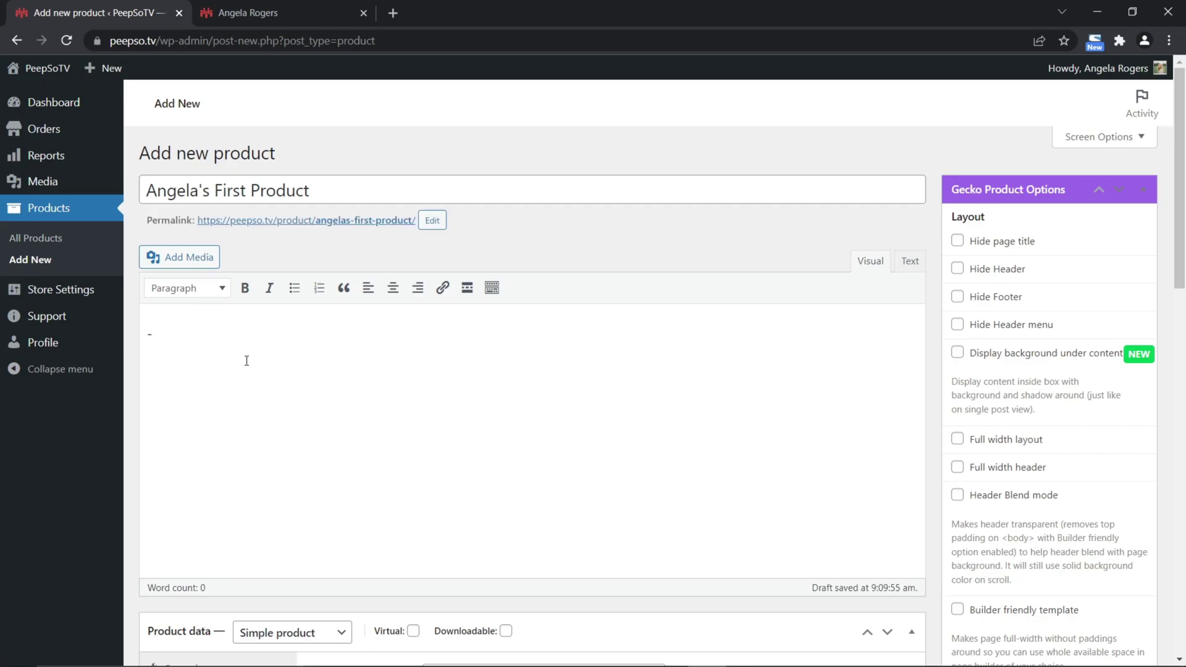
Set the regular price to 20, tick the Decor category, and bring up the product image picker.
scroll(297, 368, "down", 6)
left_click(457, 290)
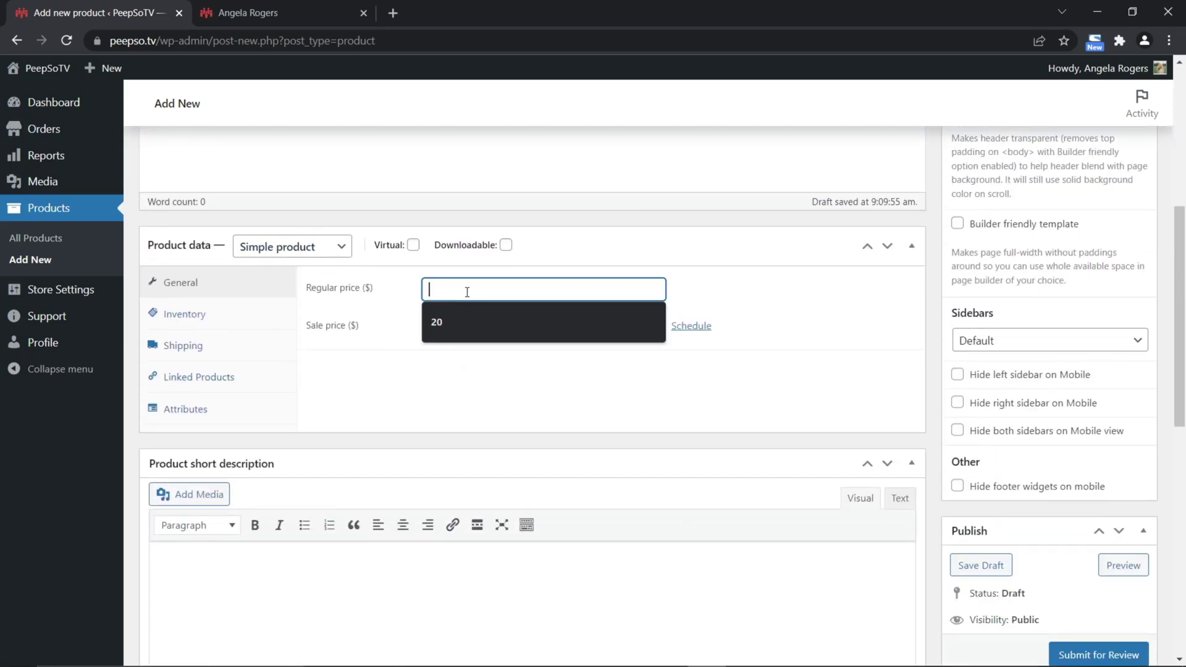
left_click(440, 323)
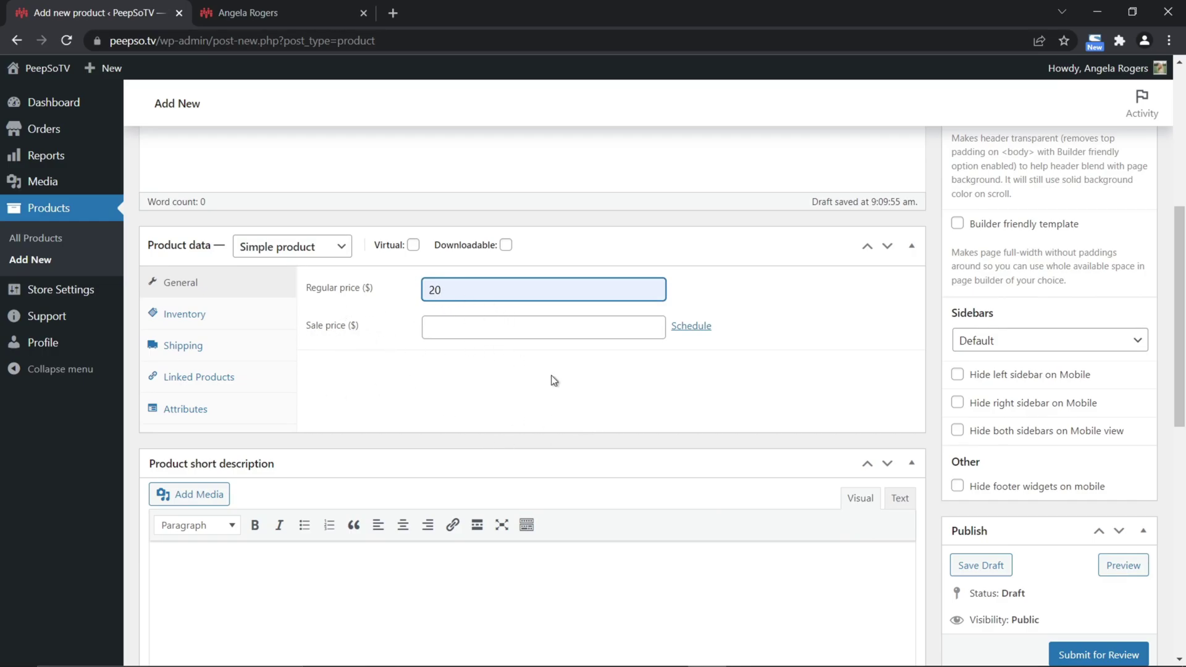
scroll(739, 387, "down", 7)
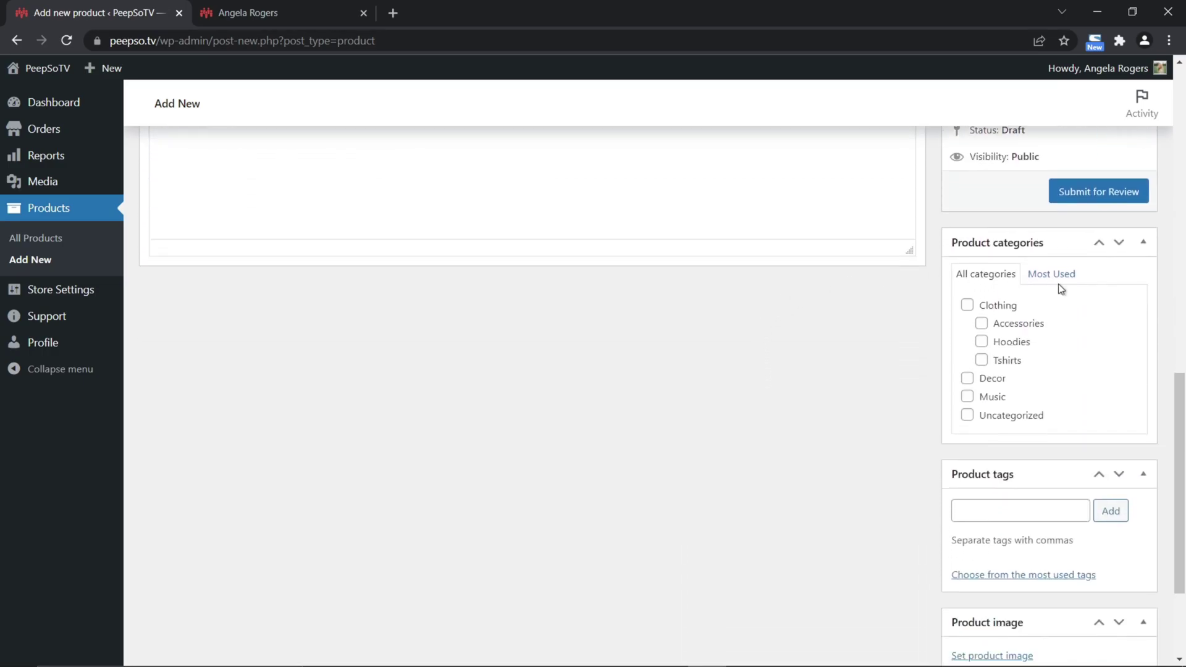
left_click(968, 379)
scroll(881, 379, "down", 3)
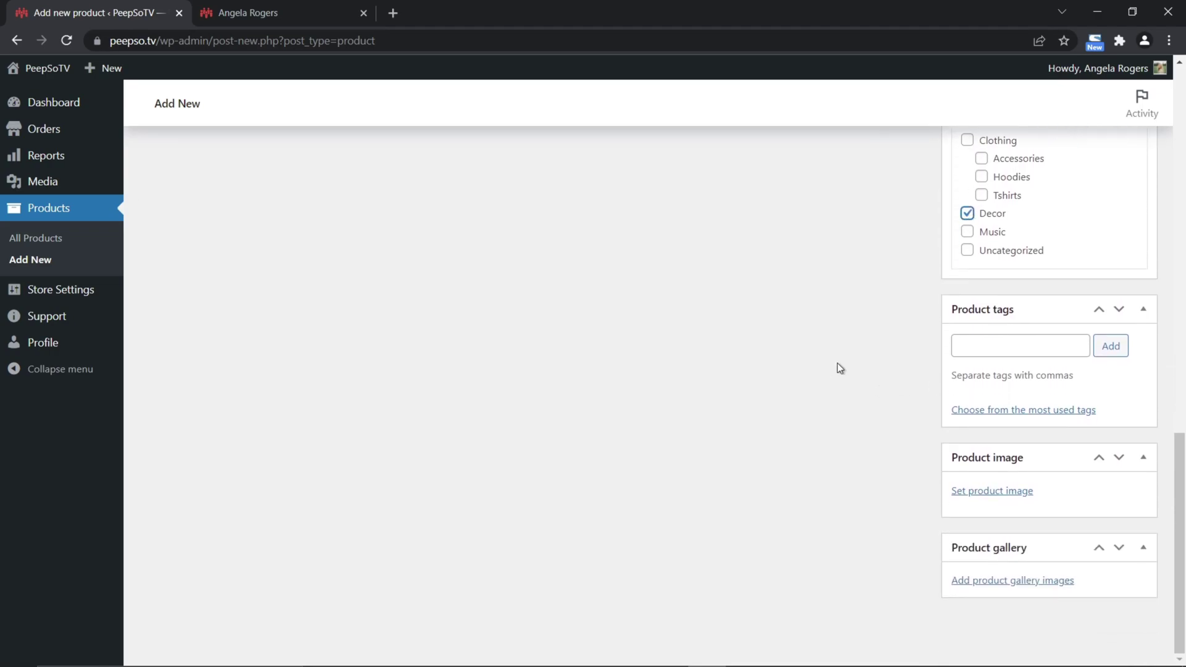
left_click(995, 491)
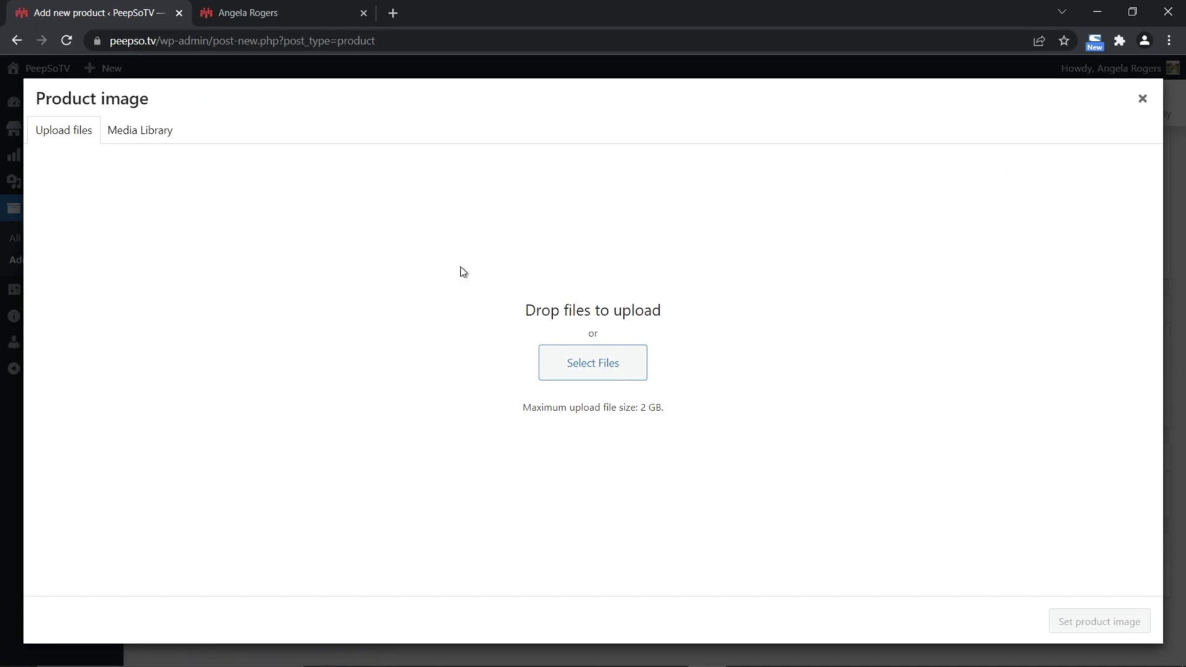
Upload the 00o0o rug photo from Desktop > peepso > products and set it as product image.
left_click(594, 364)
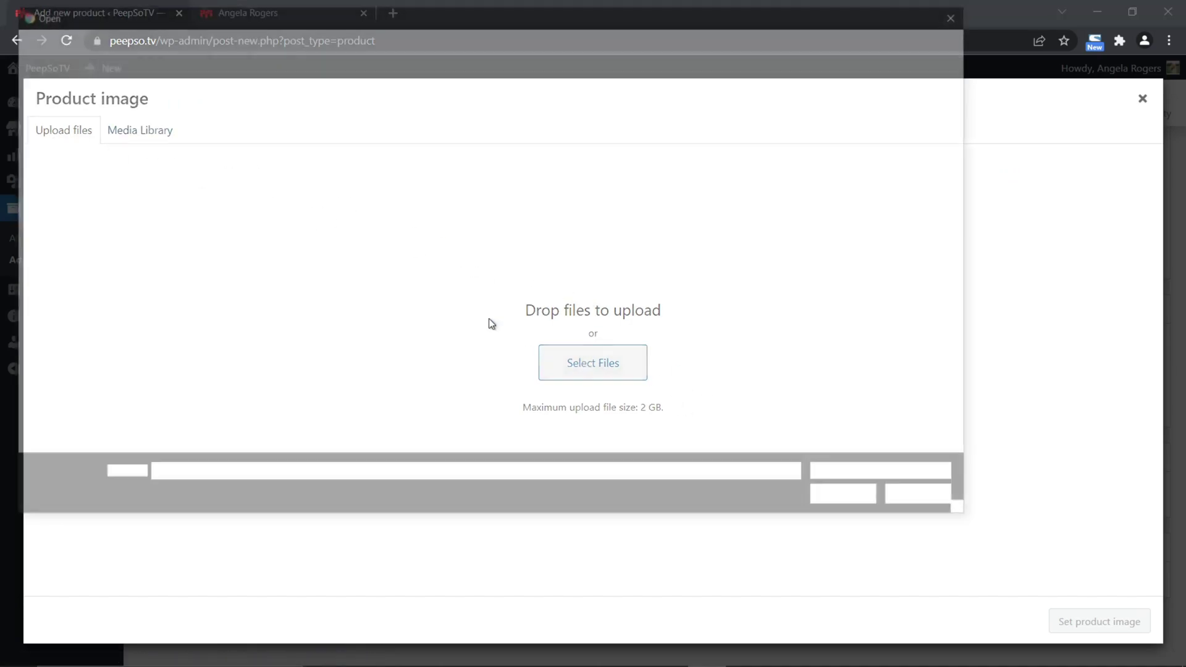
left_click(228, 43)
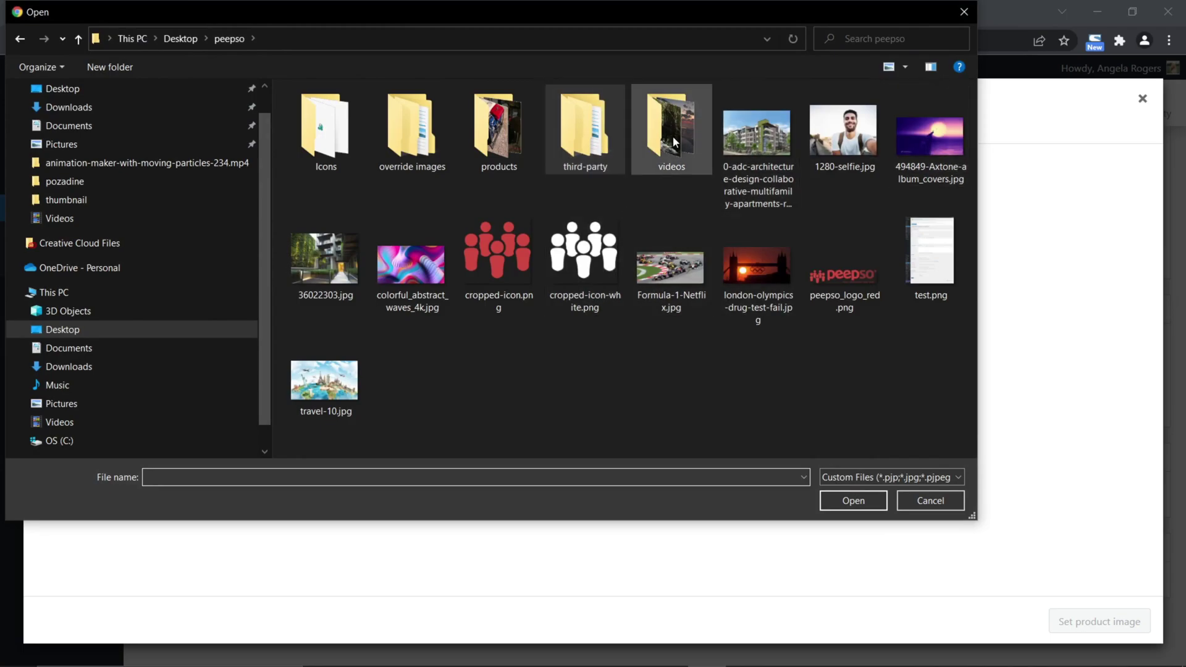
double_click(495, 139)
left_click(395, 133)
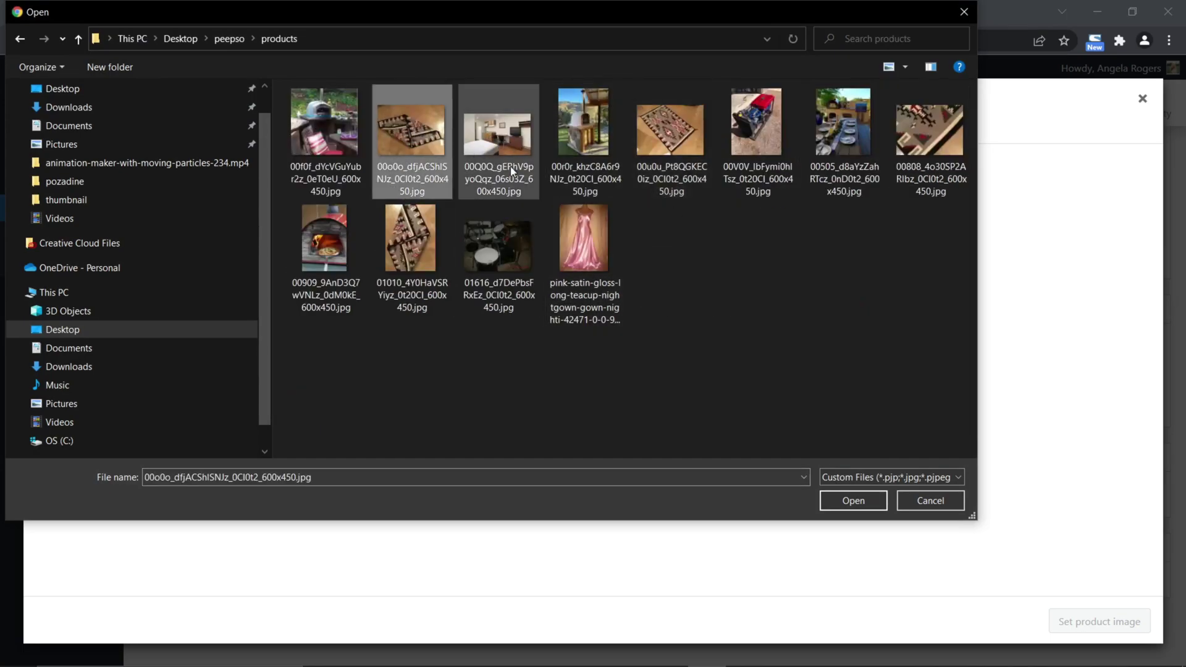
left_click(847, 501)
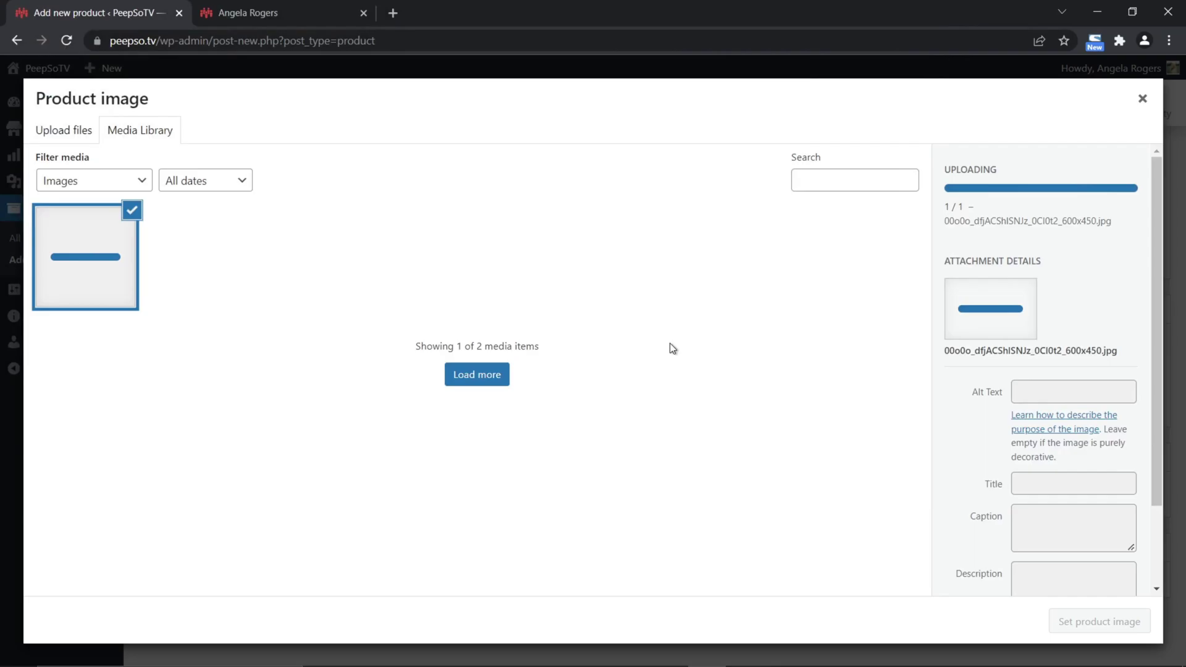
left_click(1099, 621)
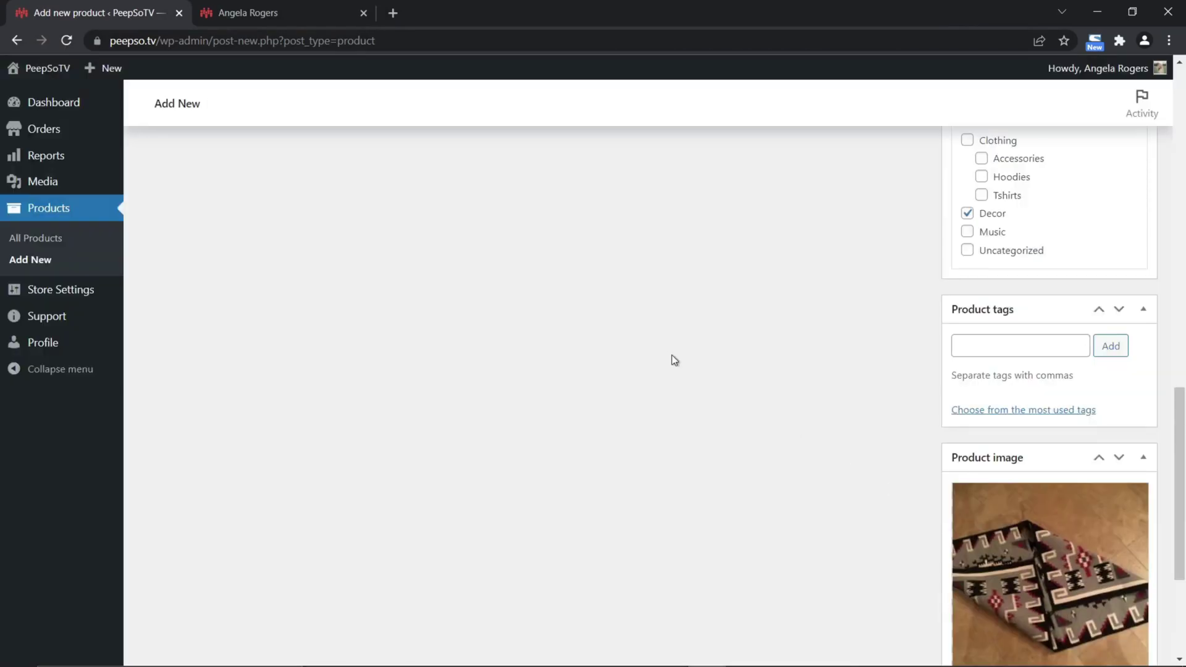
scroll(736, 422, "down", 4)
scroll(736, 423, "up", 10)
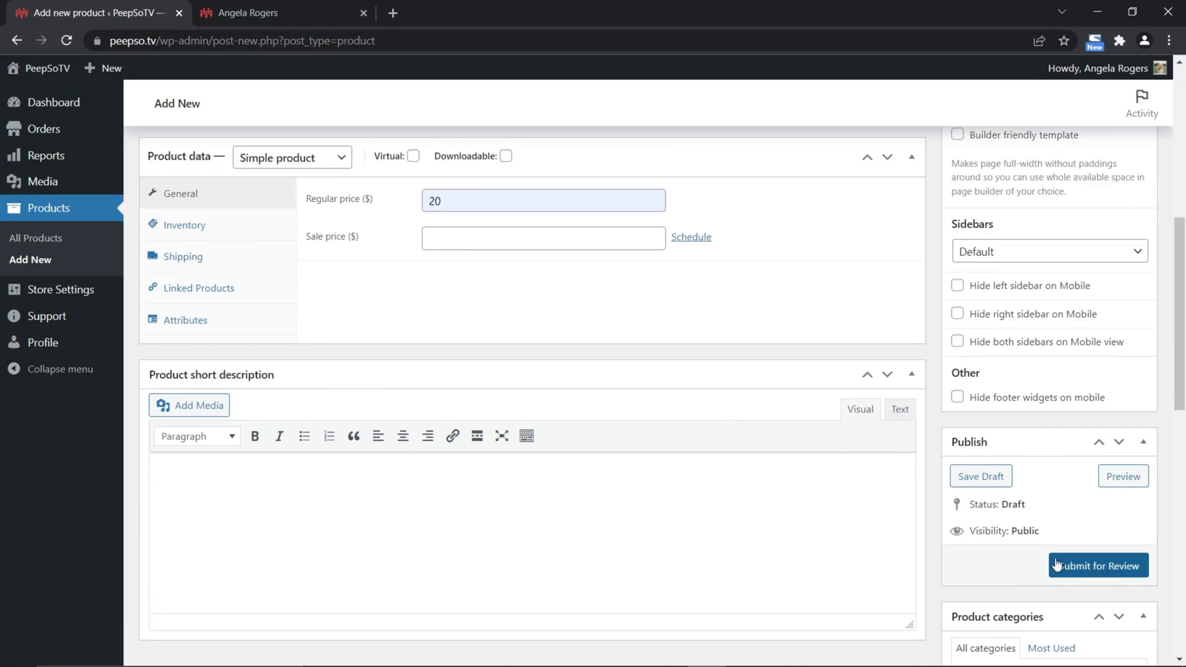
Submit Angela's First Product for review from the Publish box.
scroll(469, 318, "up", 5)
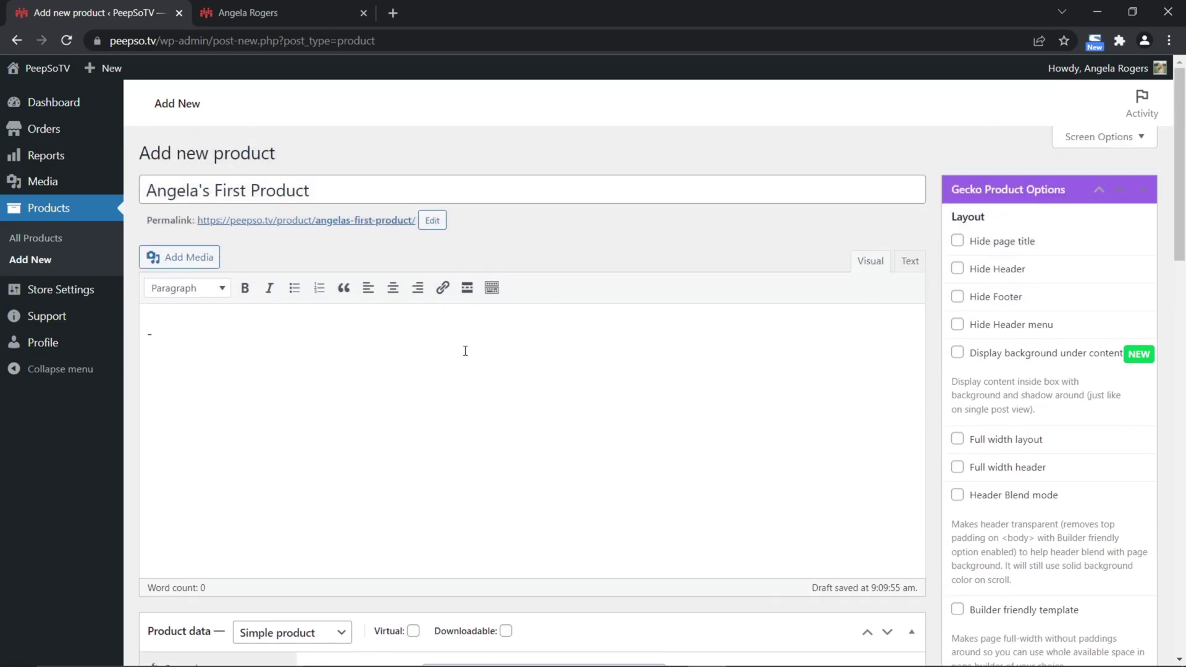
scroll(630, 365, "down", 10)
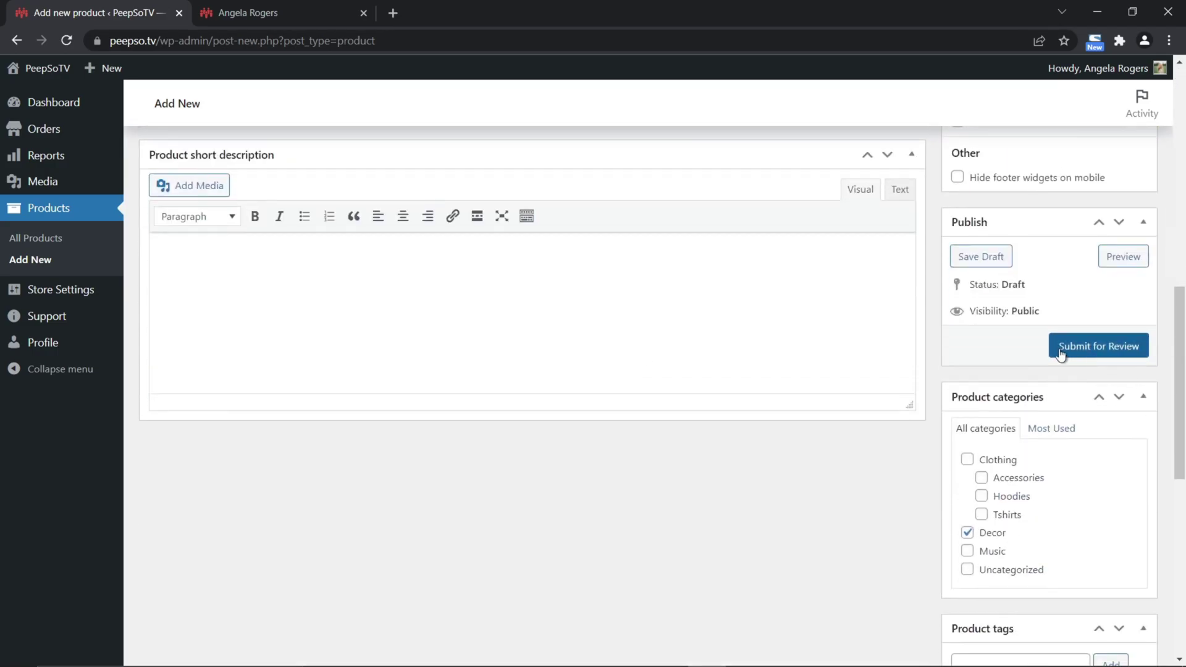
left_click(1084, 347)
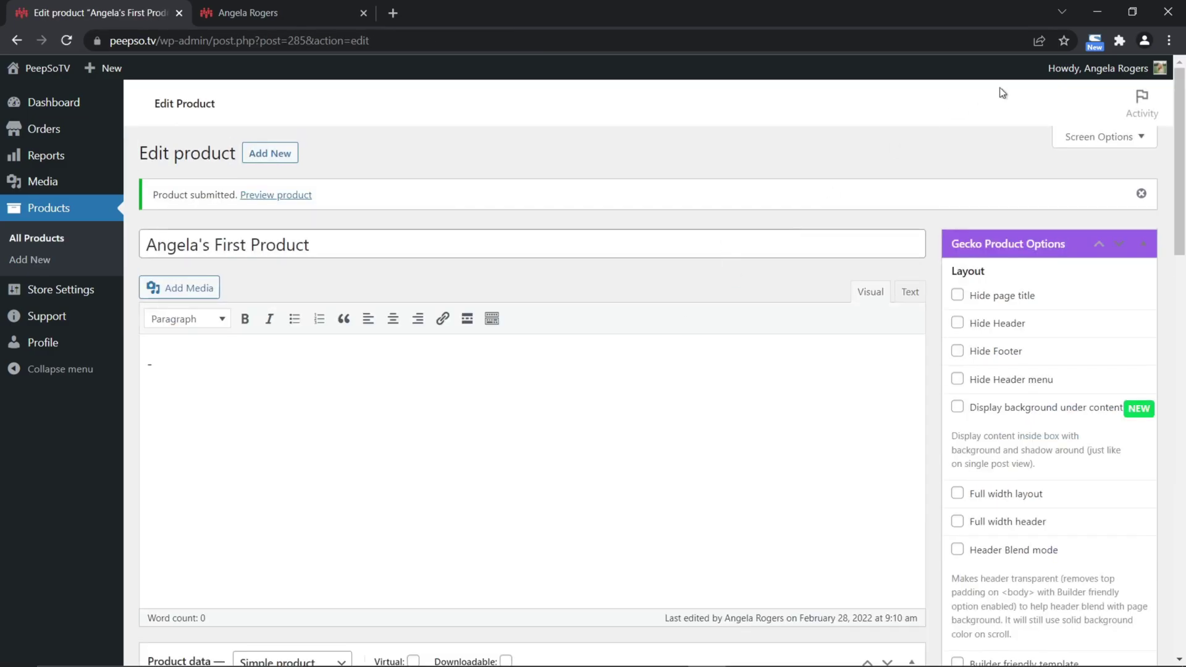
Log out of the vendor account from the Howdy menu, returning to the login page.
mouse_move(1088, 69)
left_click(1047, 163)
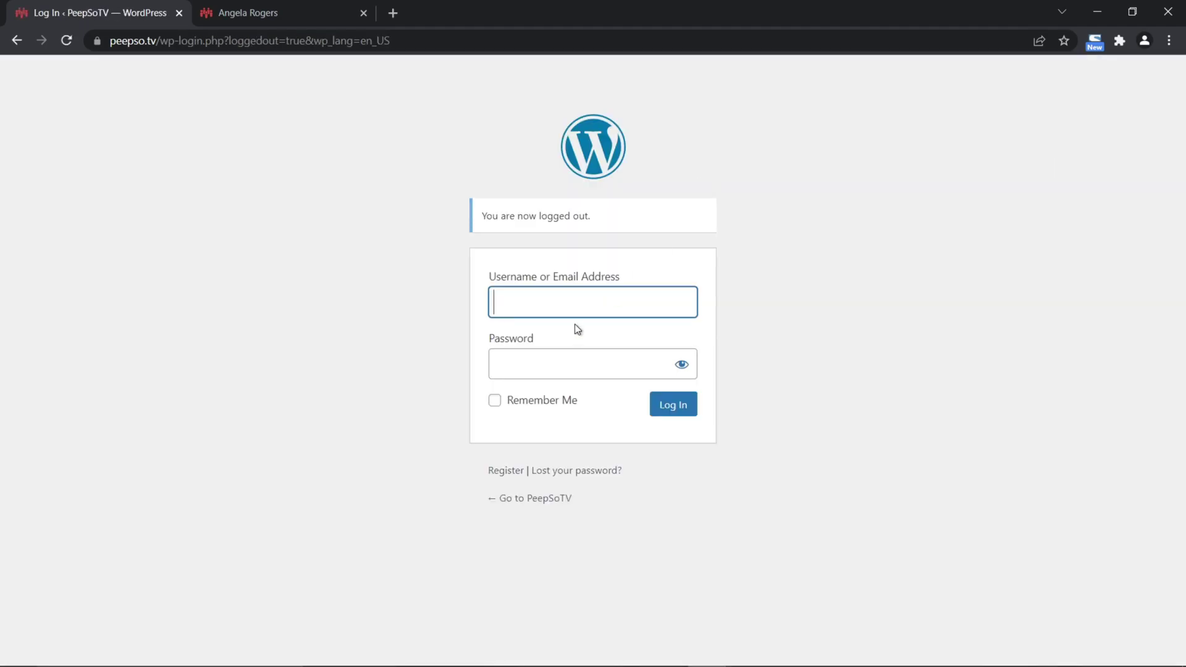
left_click(535, 300)
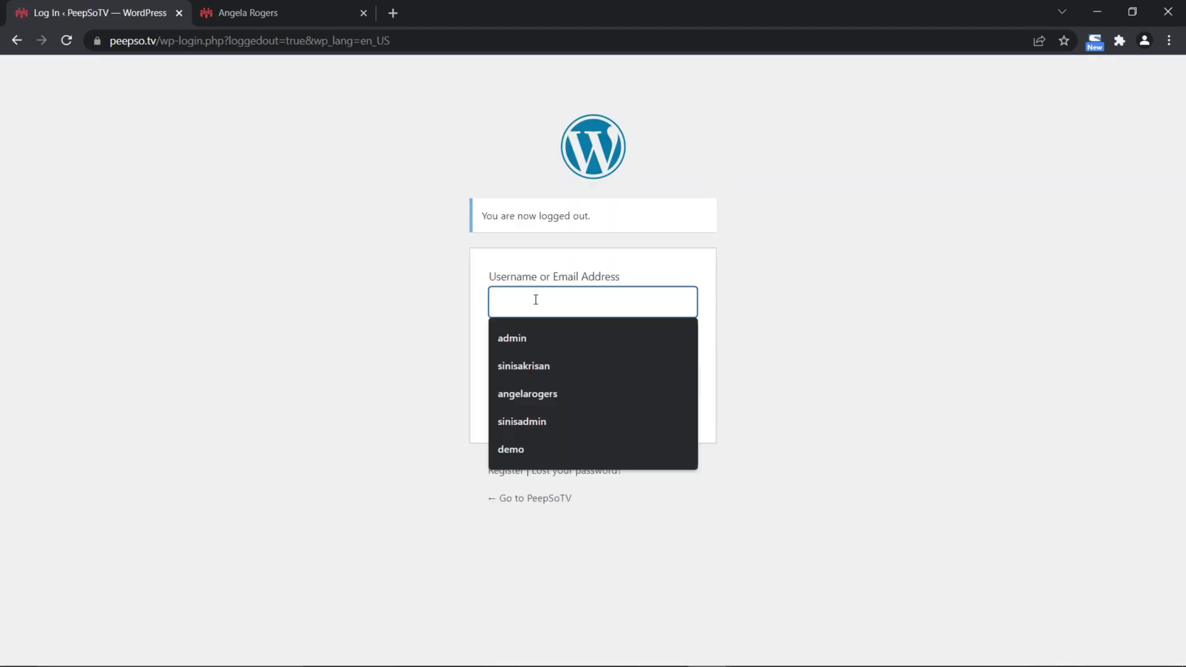
Sign in with the administrator username and password, with Remember Me ticked.
left_click(532, 336)
left_click(518, 369)
type("•••••")
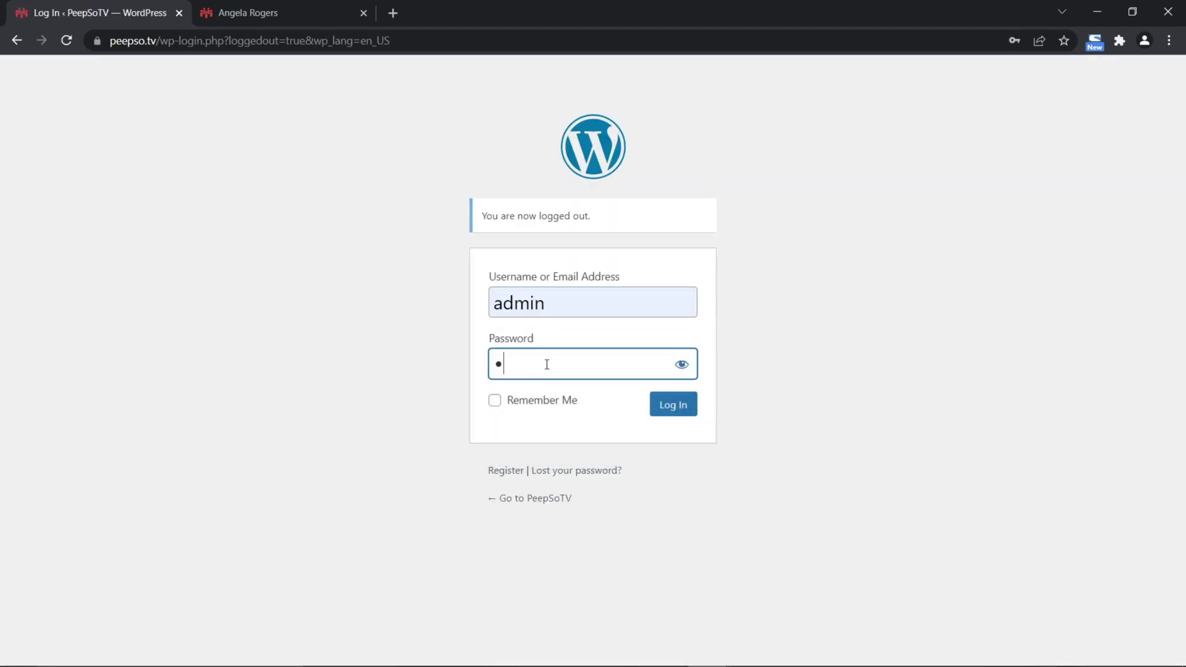
left_click(495, 401)
left_click(664, 410)
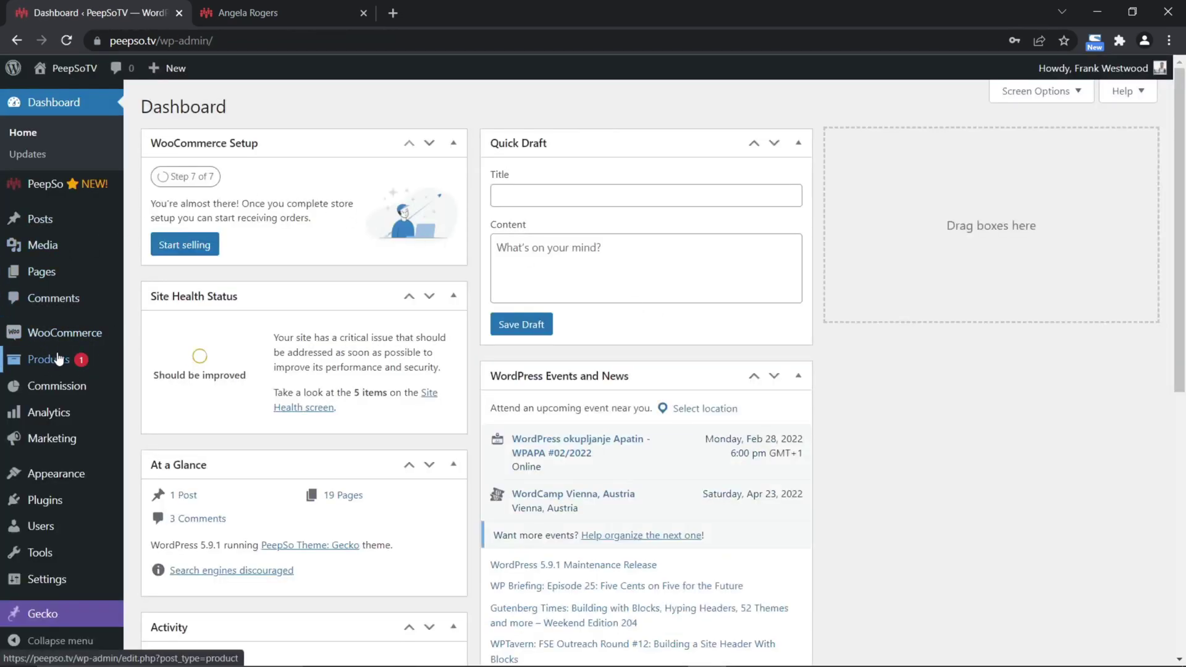
Filter All Products to Pending and open Angela's First Product (ID 285) for editing.
mouse_move(79, 362)
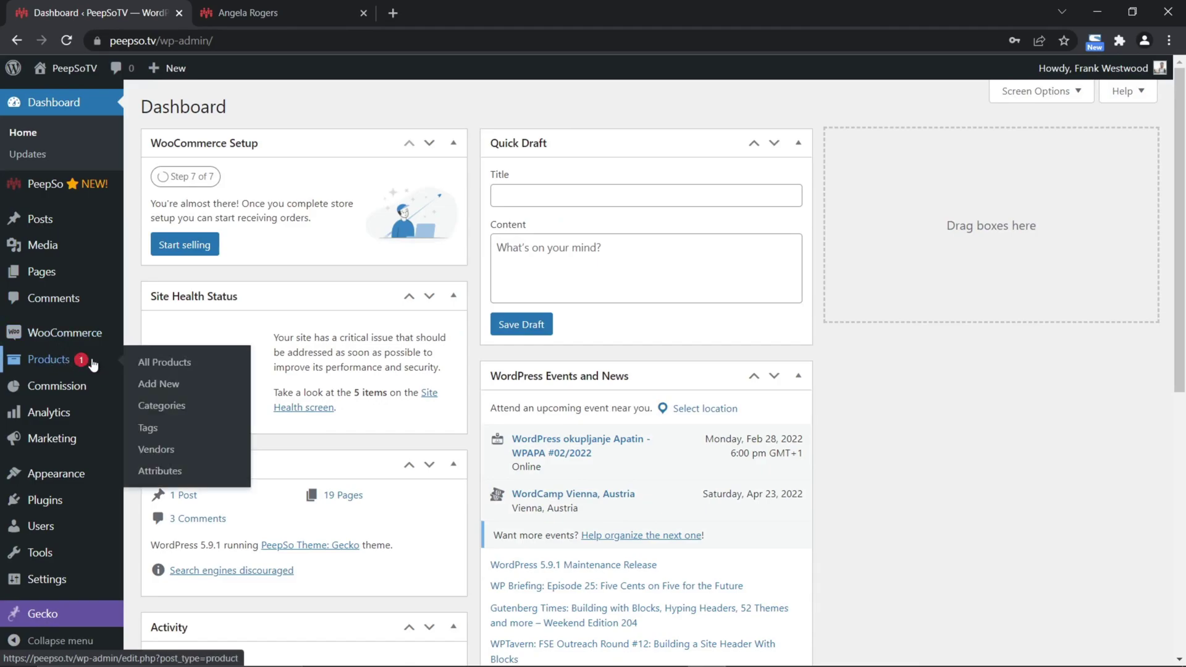
left_click(170, 364)
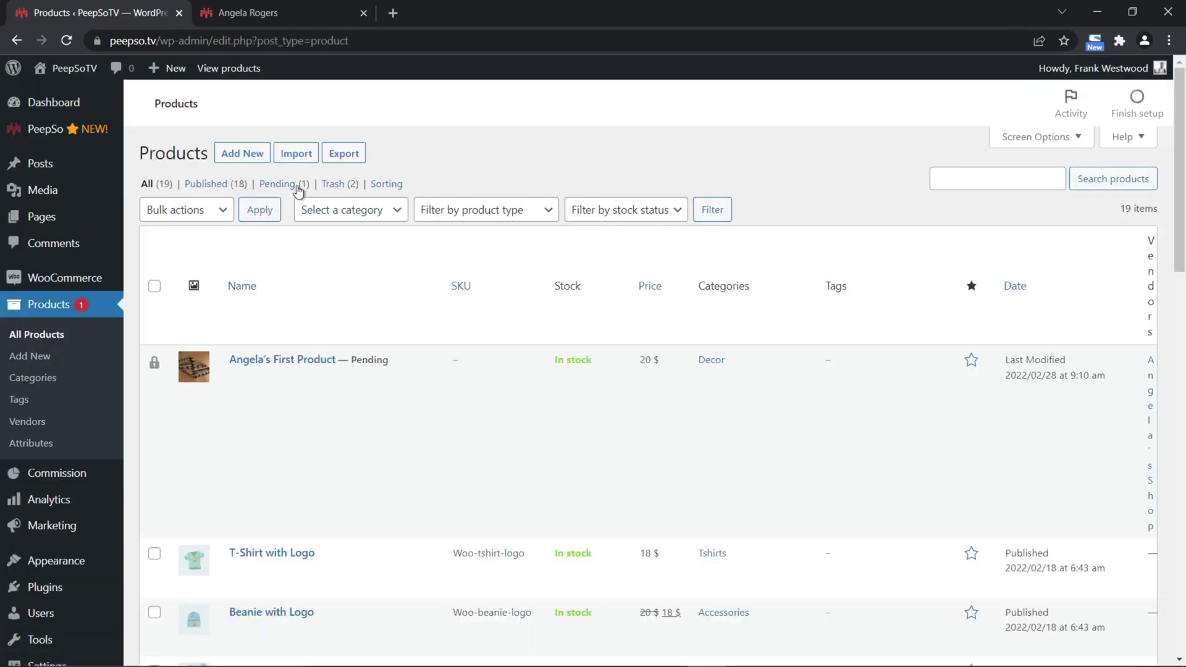
left_click(282, 185)
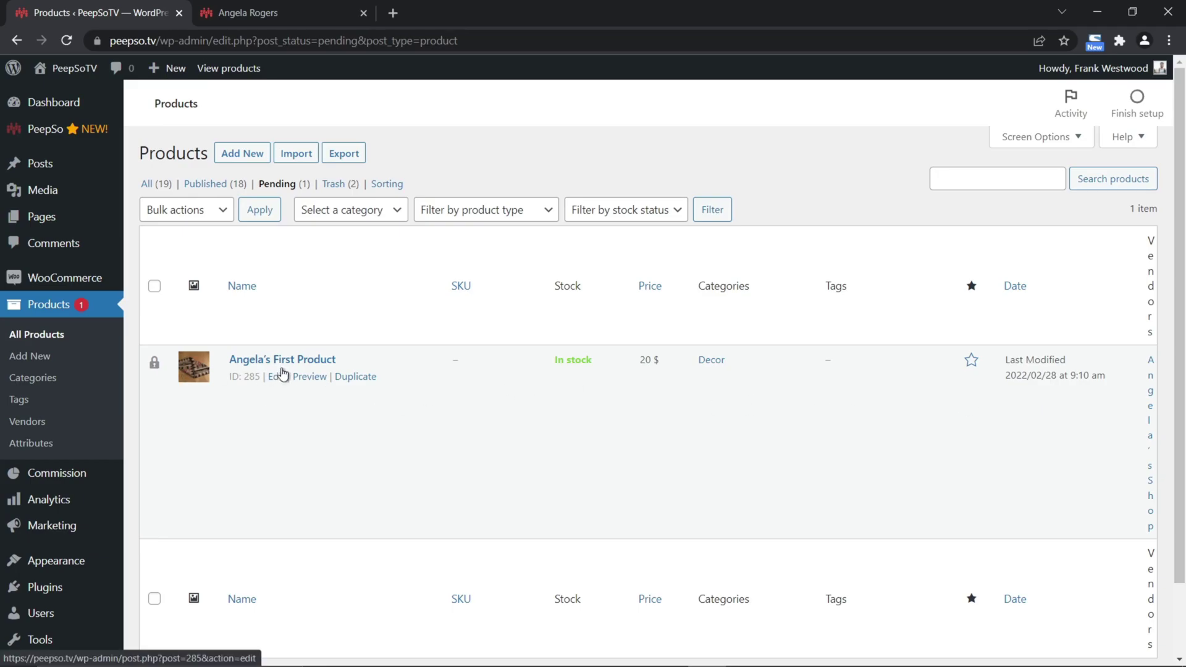
left_click(276, 376)
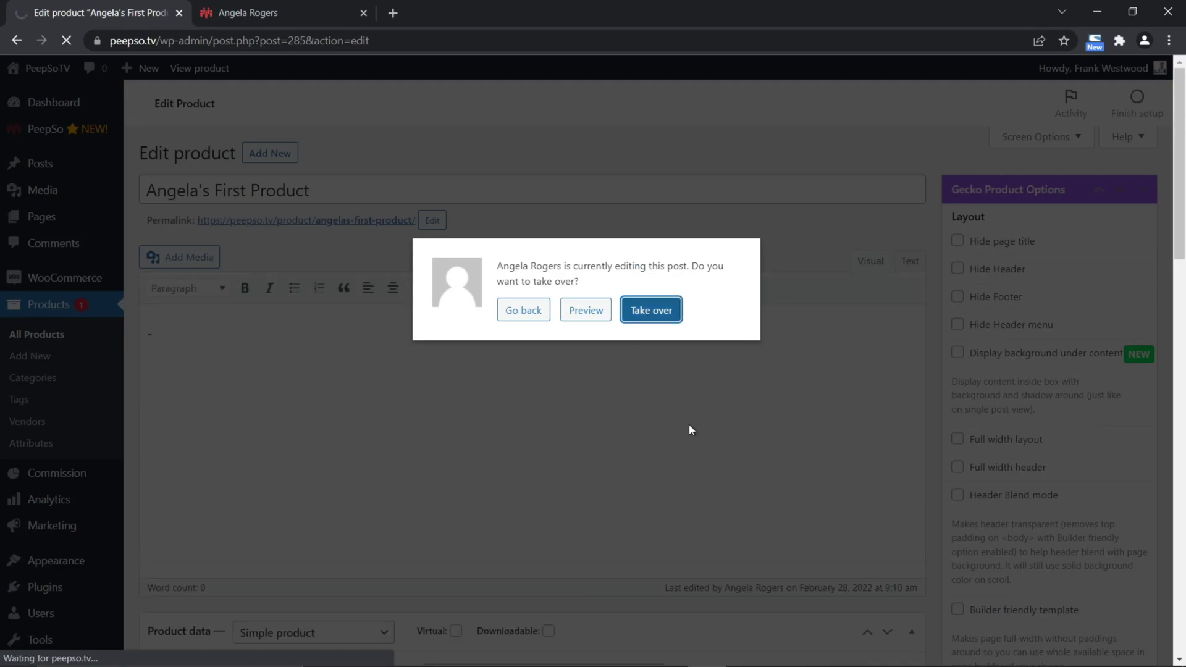
Take over the locked product, check price 20 and commission 5, and publish it.
left_click(652, 315)
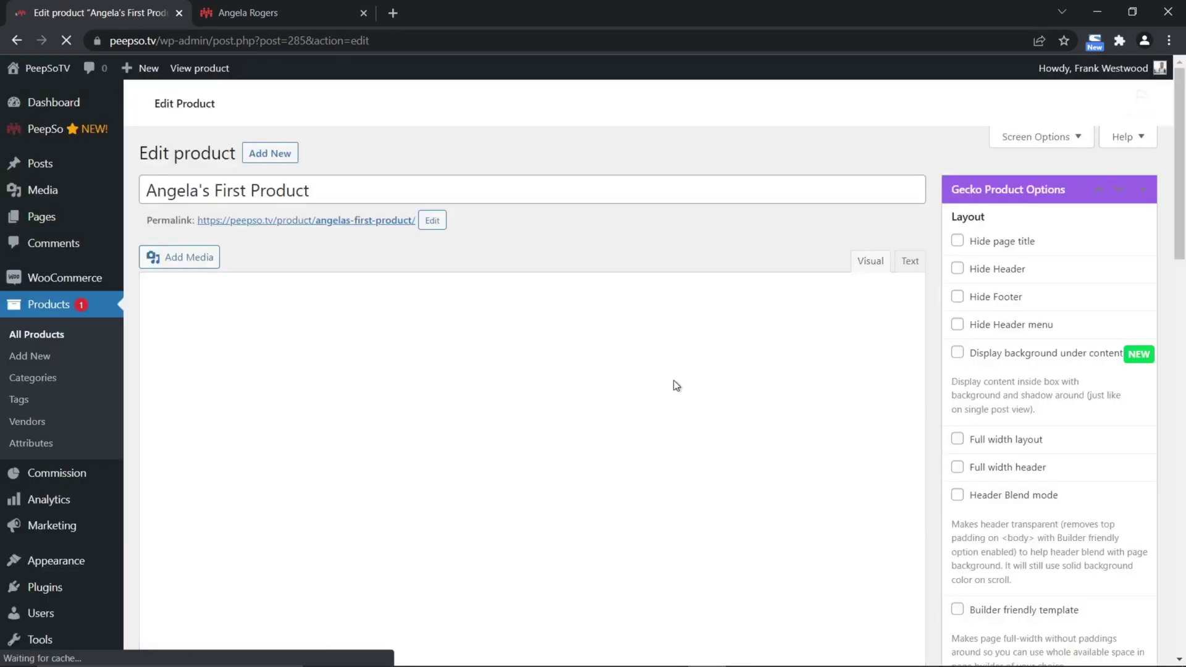
scroll(737, 362, "down", 3)
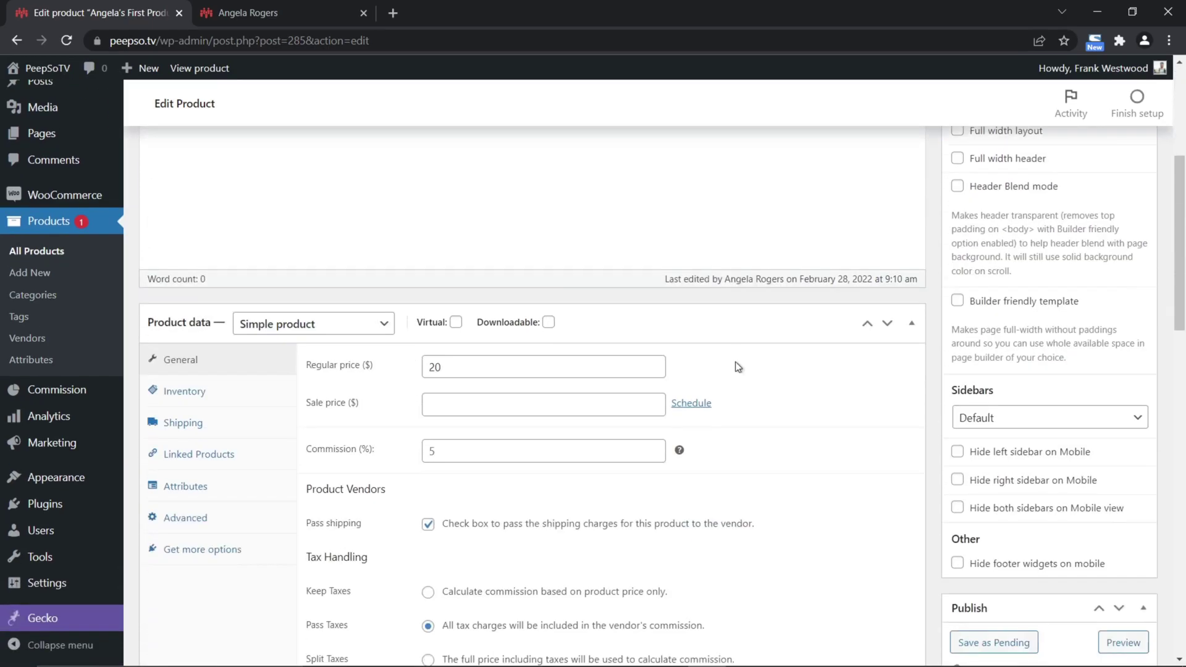
scroll(746, 406, "up", 4)
scroll(869, 483, "down", 15)
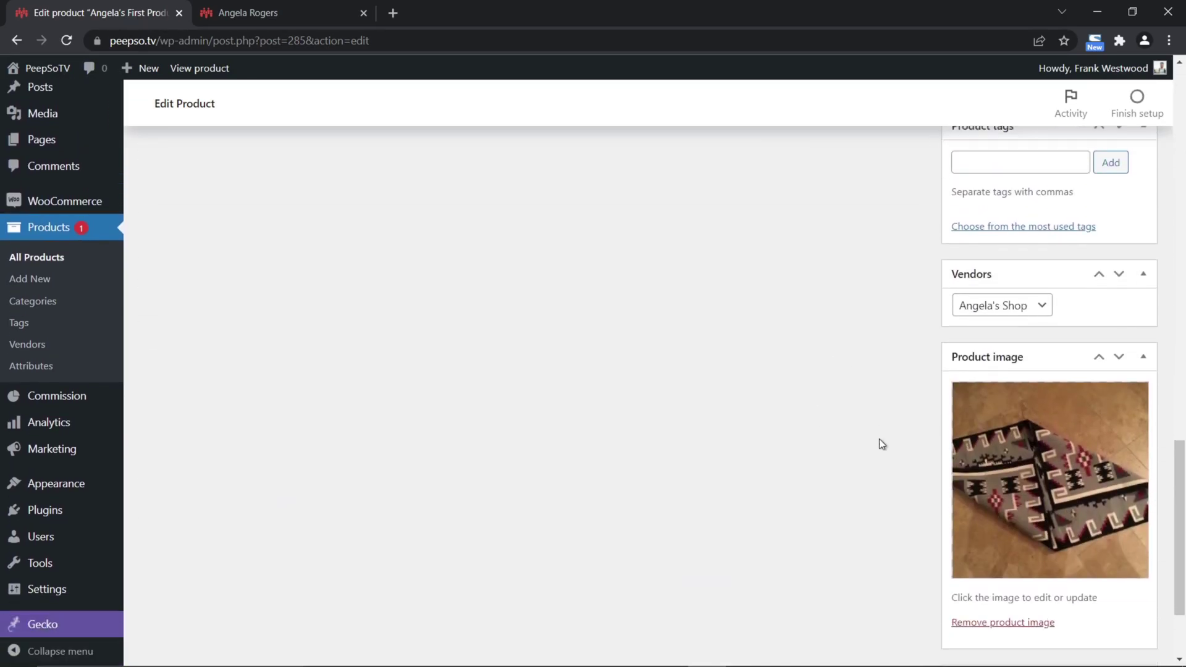
scroll(881, 442, "down", 2)
scroll(869, 457, "up", 5)
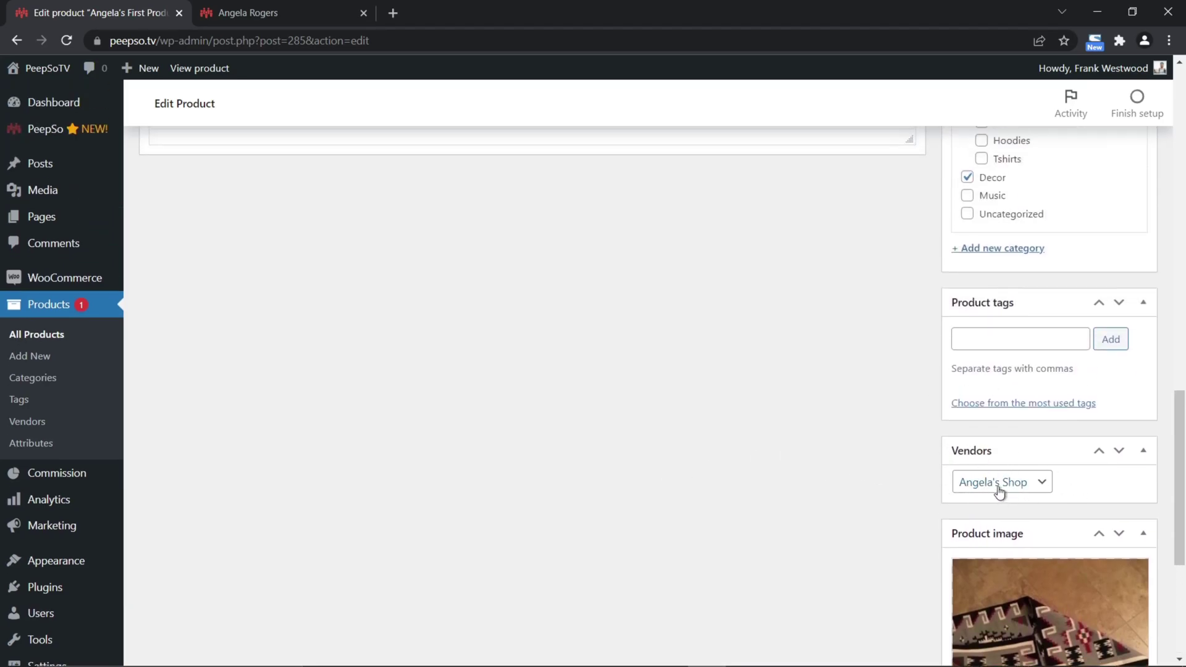
scroll(763, 451, "up", 9)
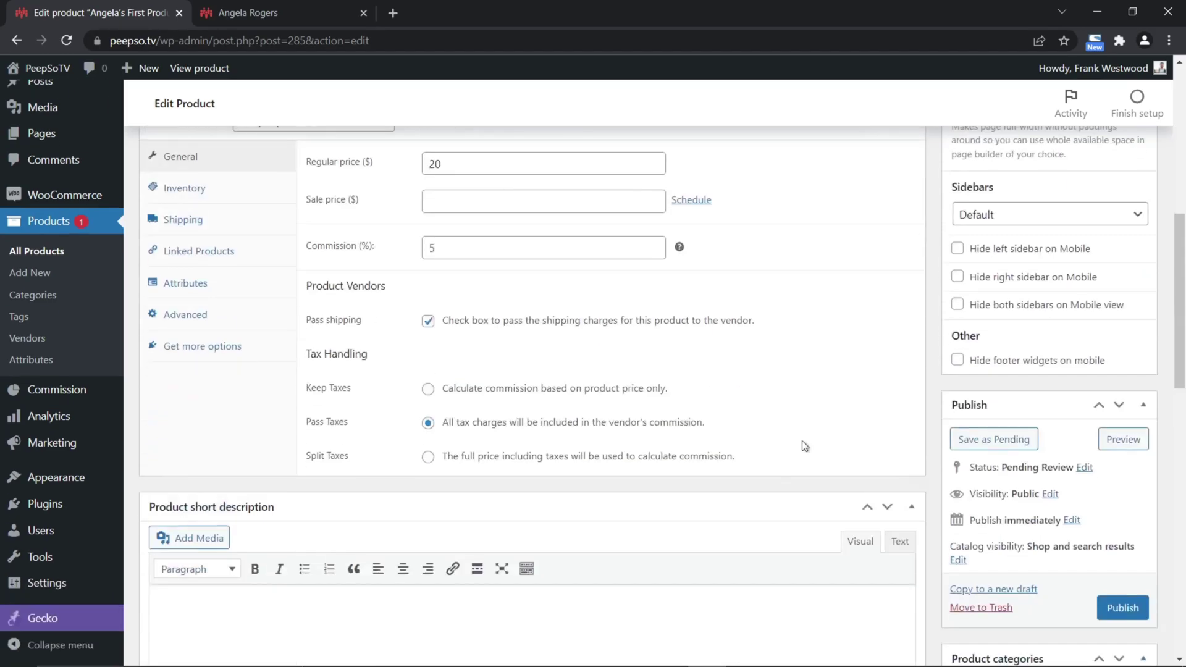
left_click(1123, 608)
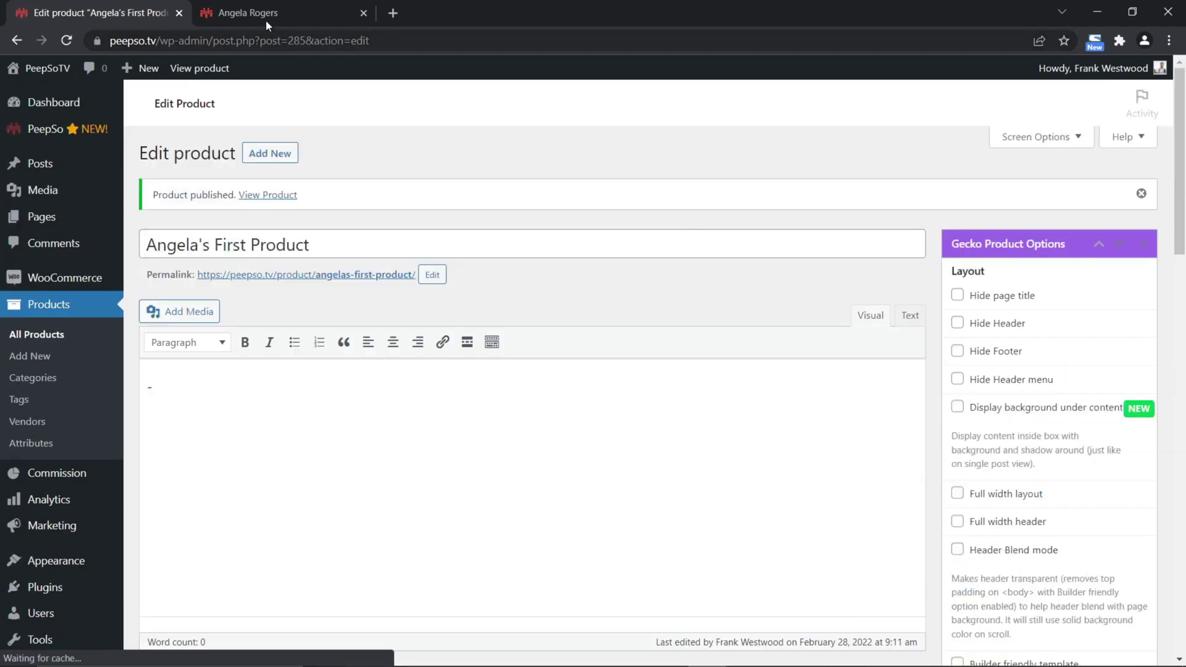
Confirm Angela's First Product is listed on the Shop page at 20 $ among 18 results.
left_click(262, 13)
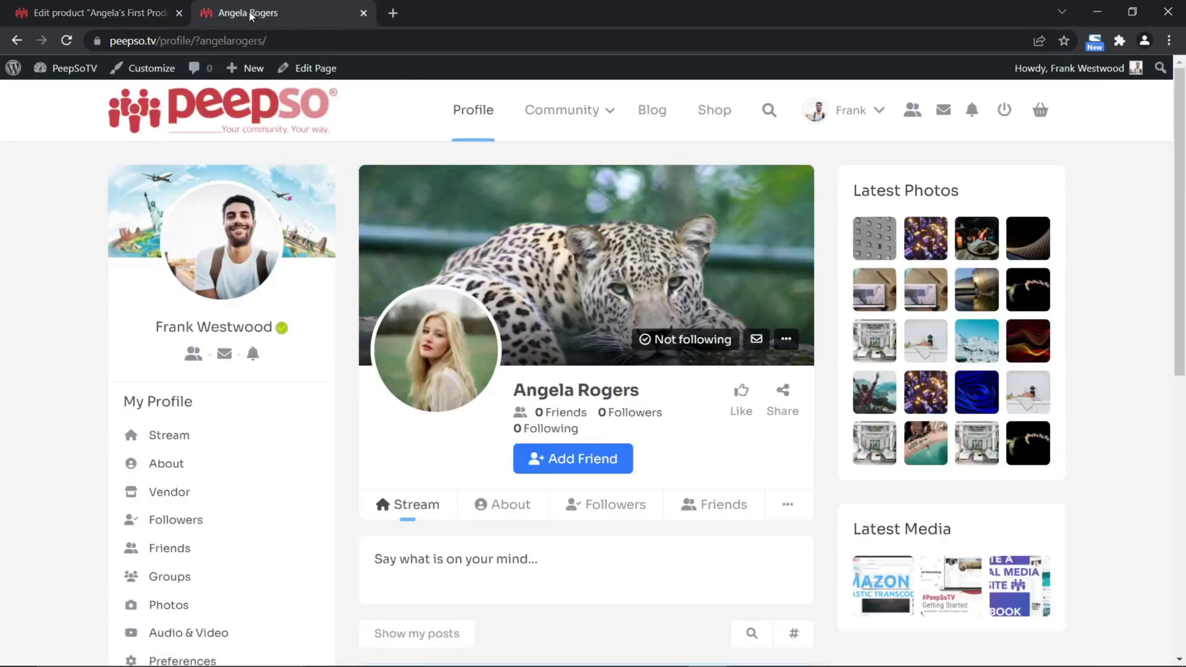
left_click(704, 121)
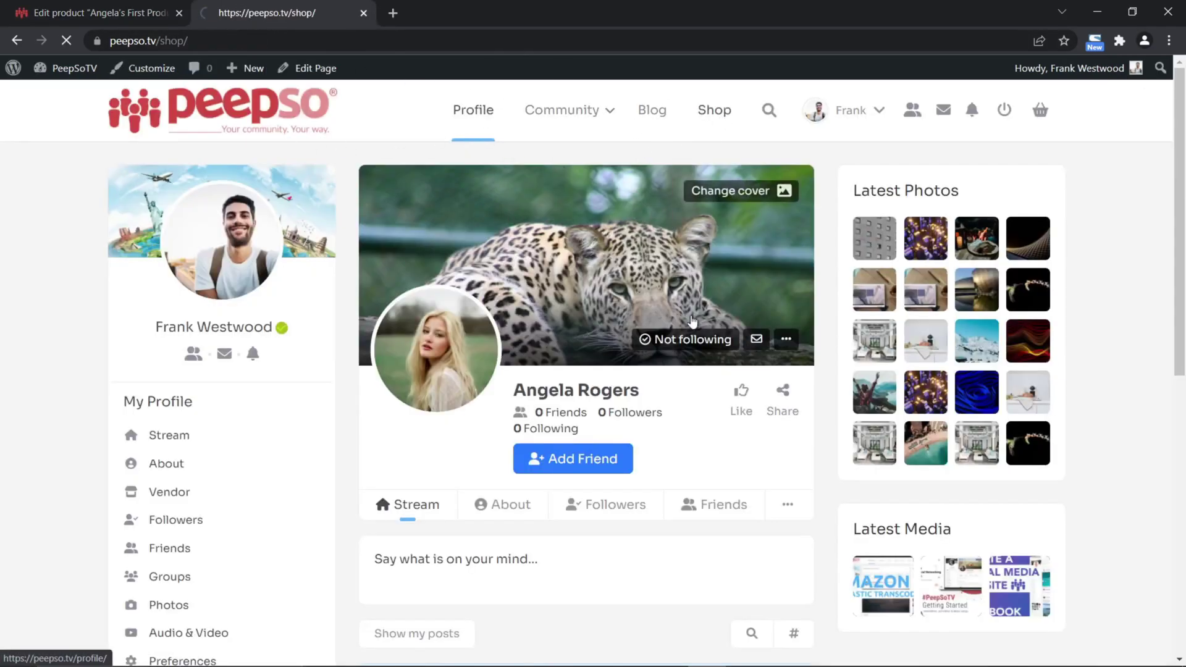
scroll(614, 328, "down", 6)
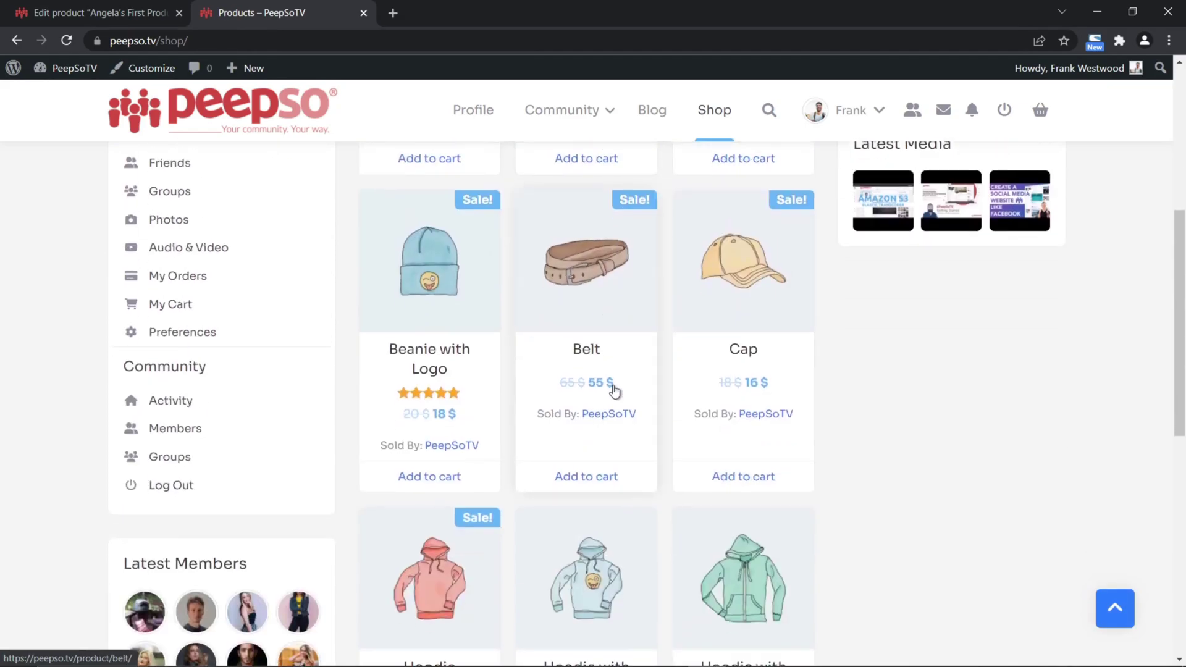
scroll(755, 327, "up", 6)
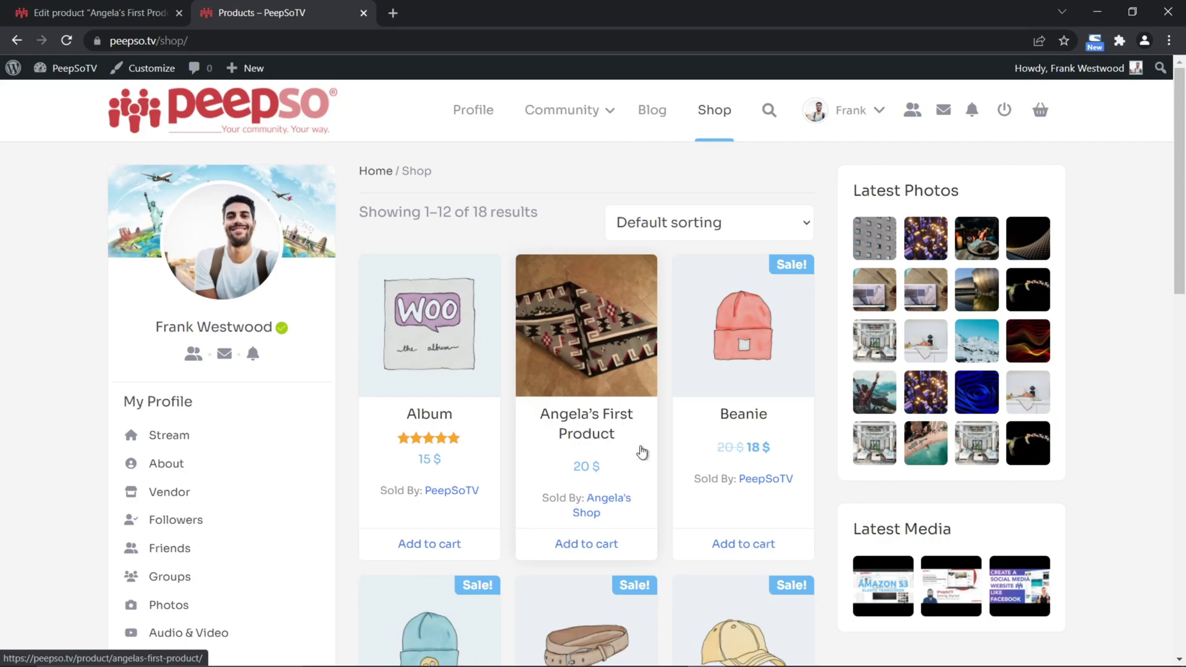
scroll(247, 346, "down", 10)
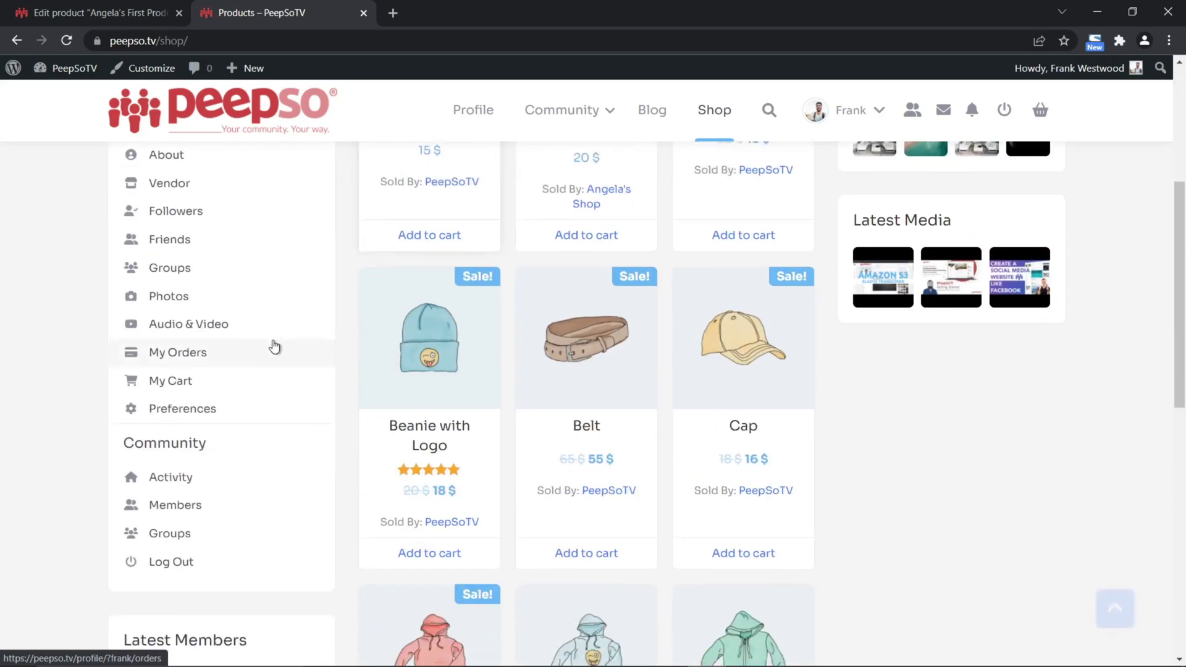
Open the vendor's PeepSo profile from Latest Members and browse its Vendor tab.
left_click(144, 304)
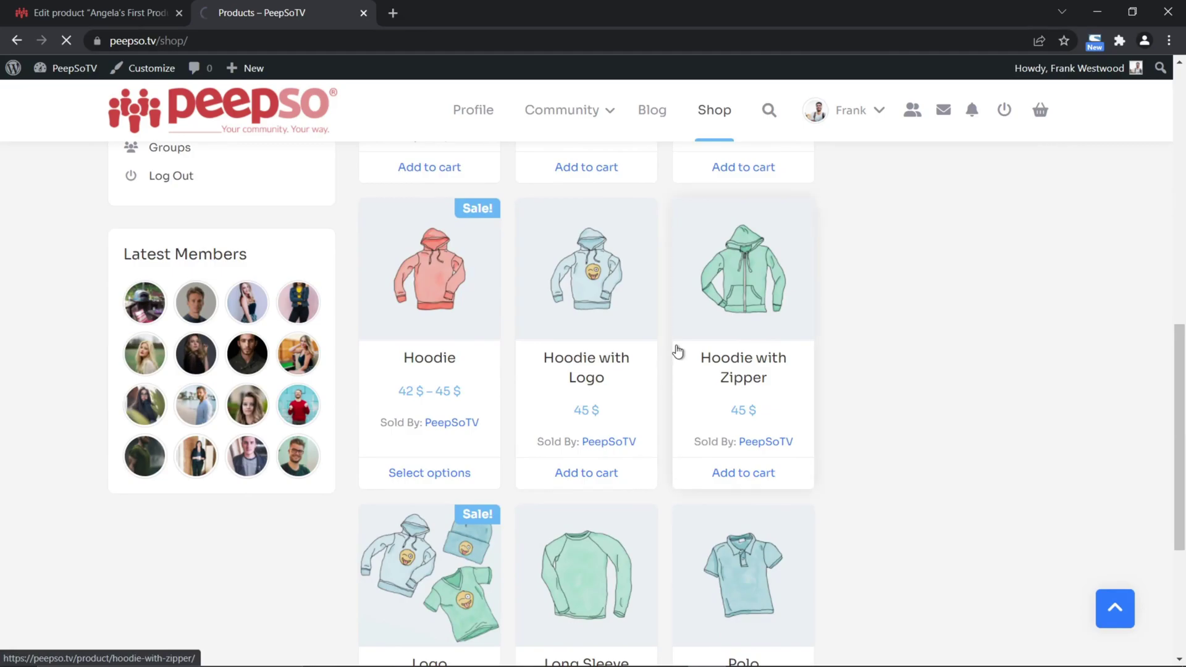
scroll(667, 362, "down", 3)
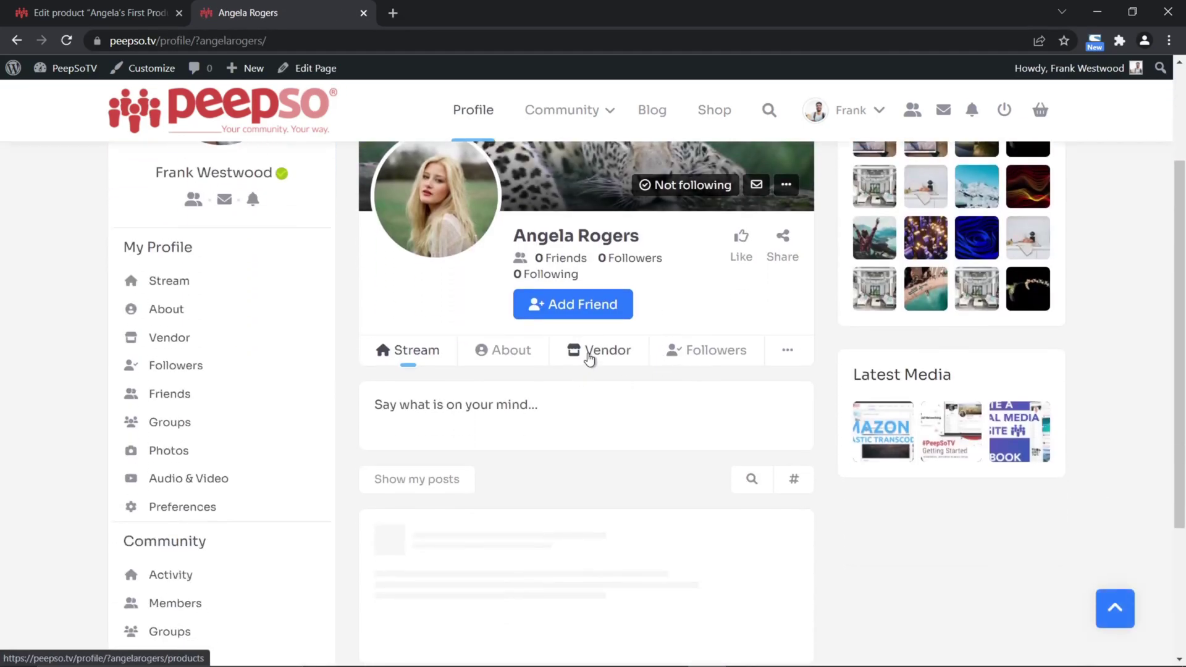
scroll(628, 369, "down", 5)
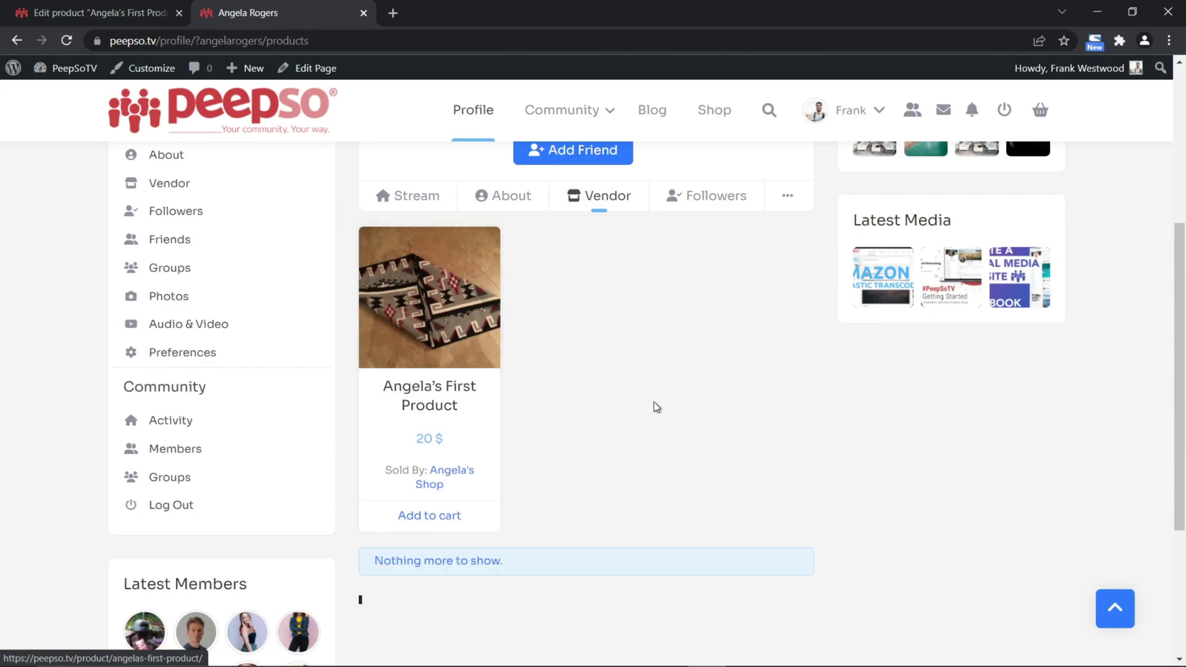
scroll(615, 471, "up", 2)
scroll(615, 471, "up", 1)
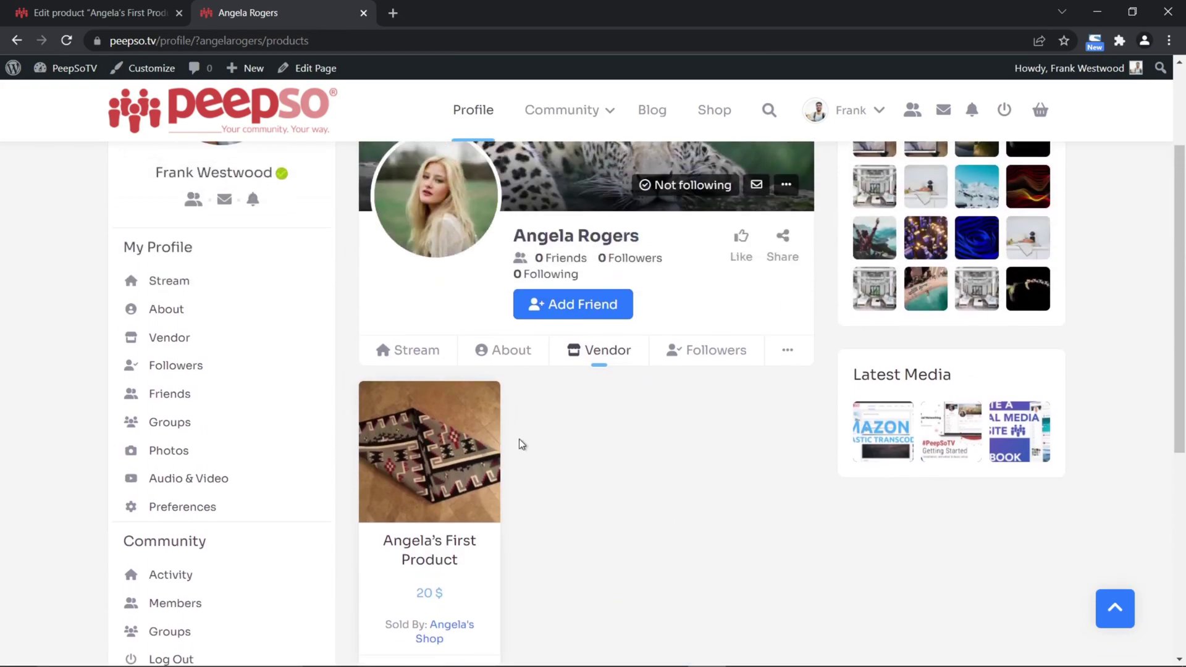
scroll(649, 448, "down", 1)
scroll(648, 448, "down", 2)
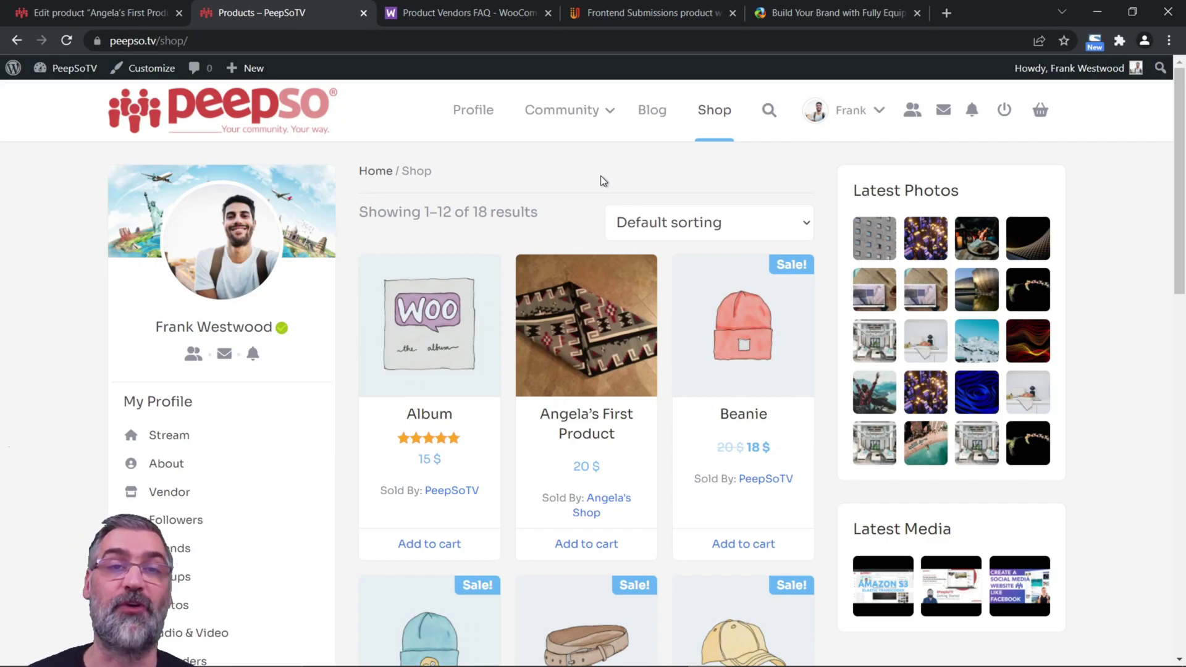
Highlight the FAQ on missing frontend submission, then view the 295-vote idea and Dokan pages.
left_click(477, 14)
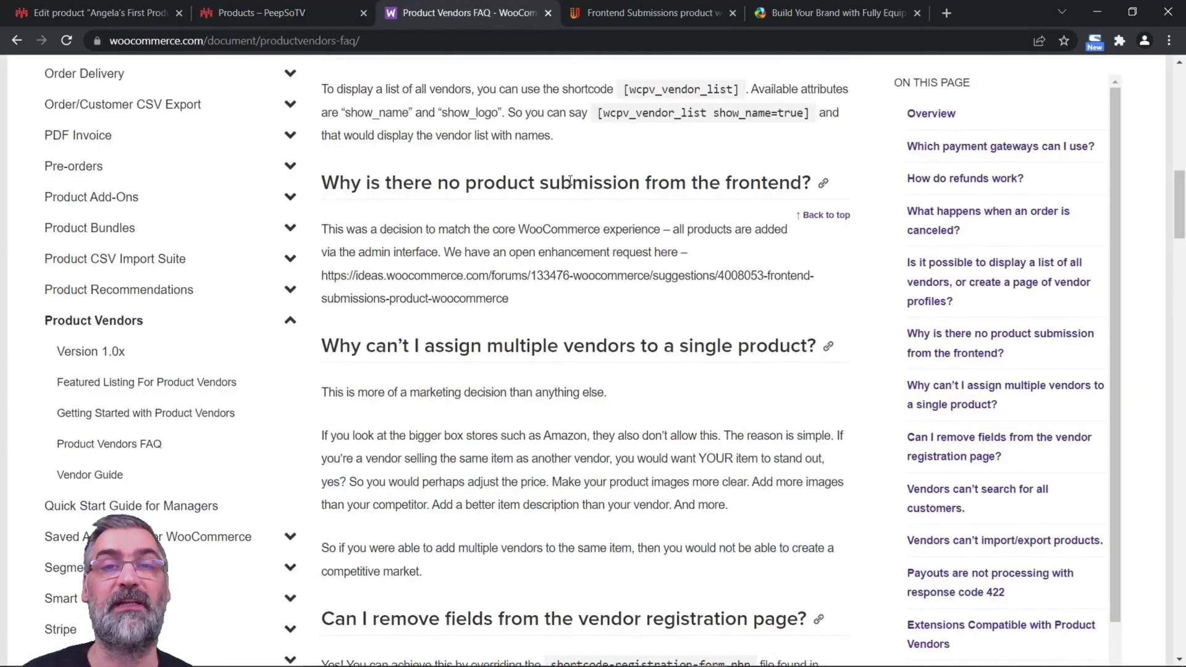
left_click_drag(322, 182, 813, 182)
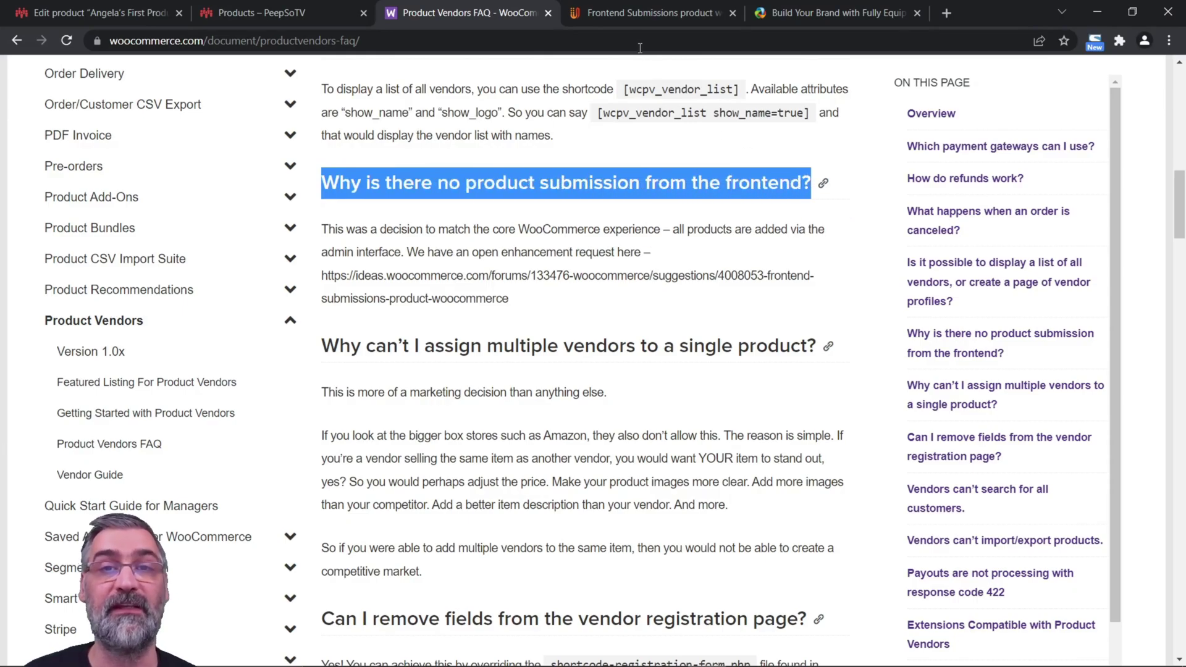
left_click(622, 13)
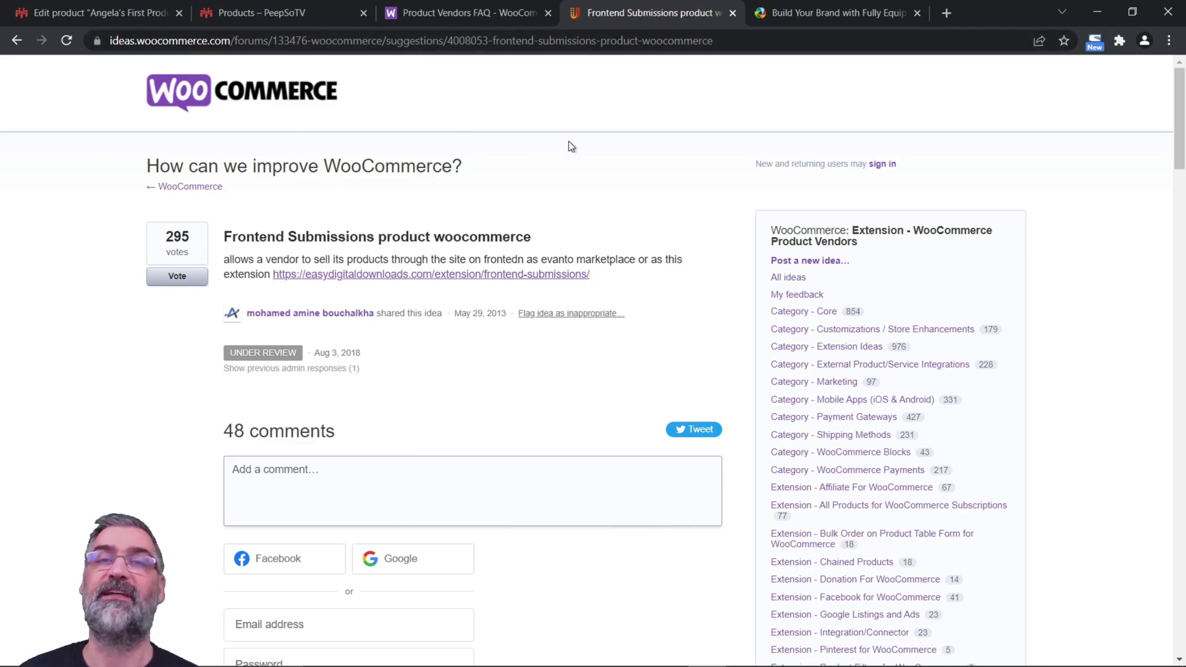
left_click(806, 13)
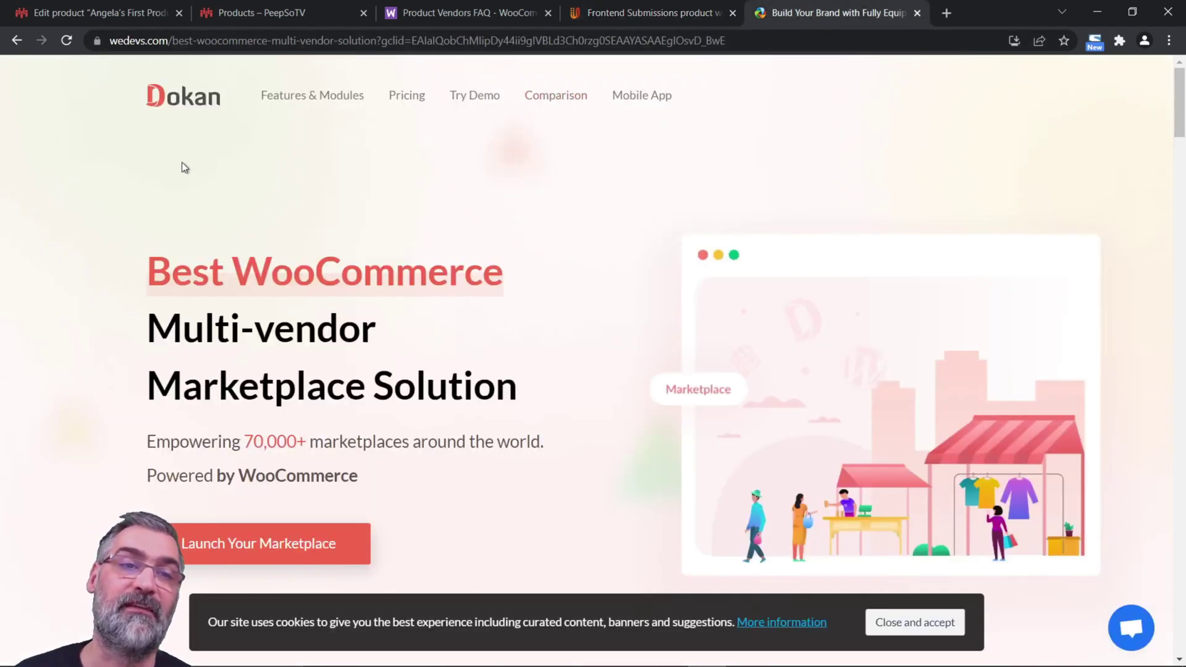